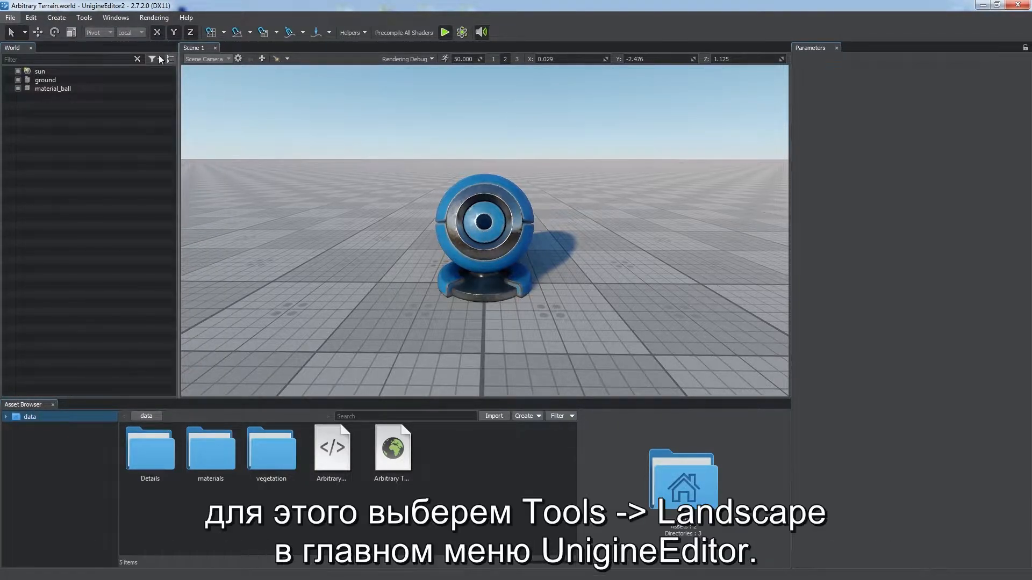
# Step: Open the Landscape tool, enlarge its window, and set the terrain mode to Flat
pyautogui.click(86, 17)
pyautogui.click(98, 30)
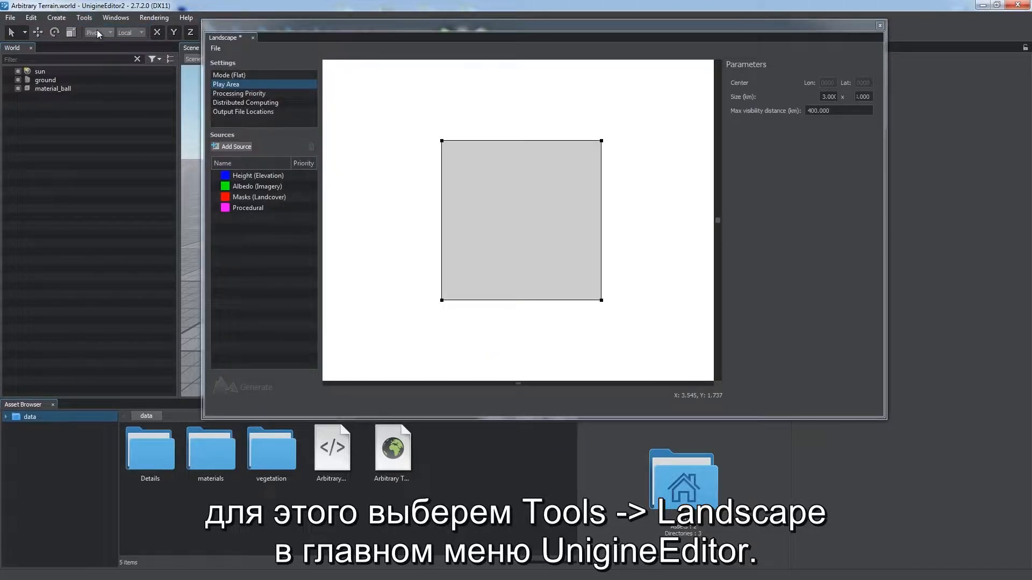
pyautogui.doubleClick(499, 28)
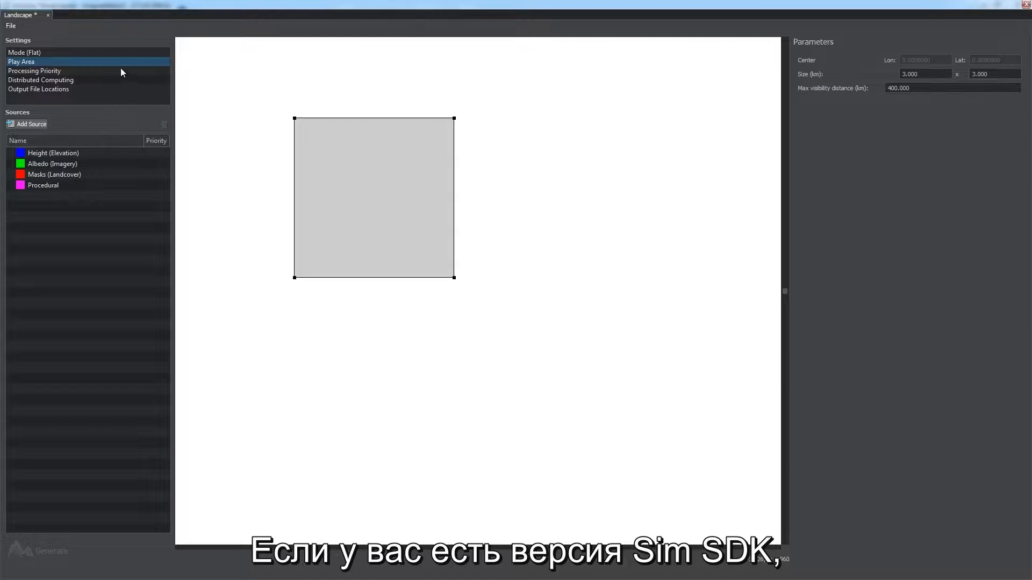
pyautogui.click(104, 53)
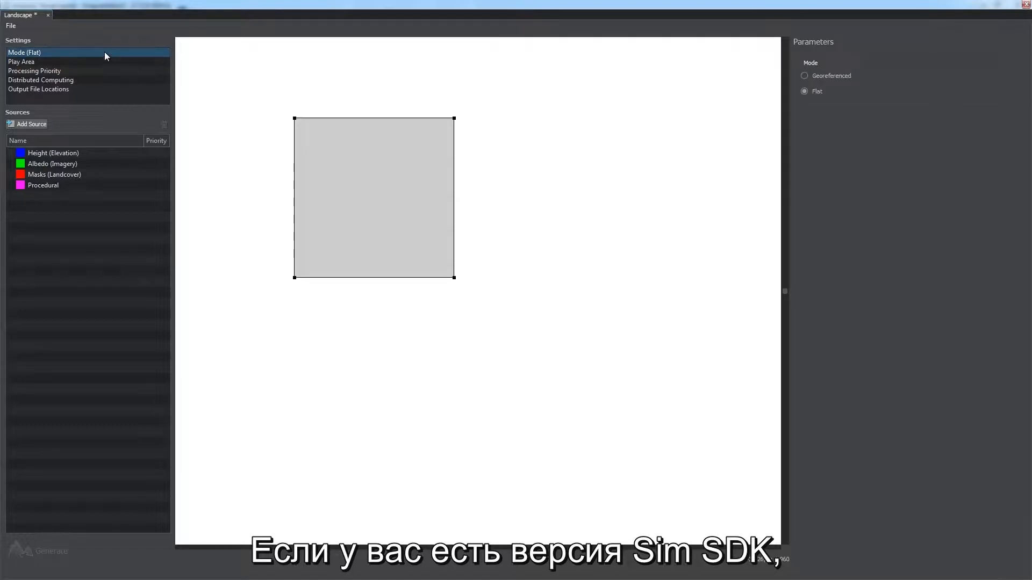
pyautogui.click(818, 91)
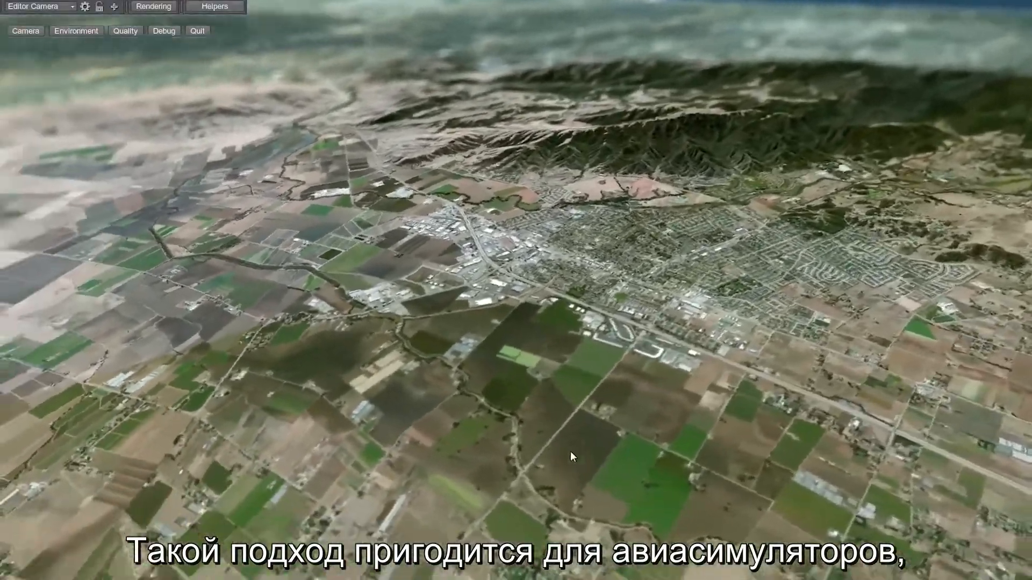
pyautogui.moveTo(570, 452); pyautogui.dragTo(83, 450, button='middle')
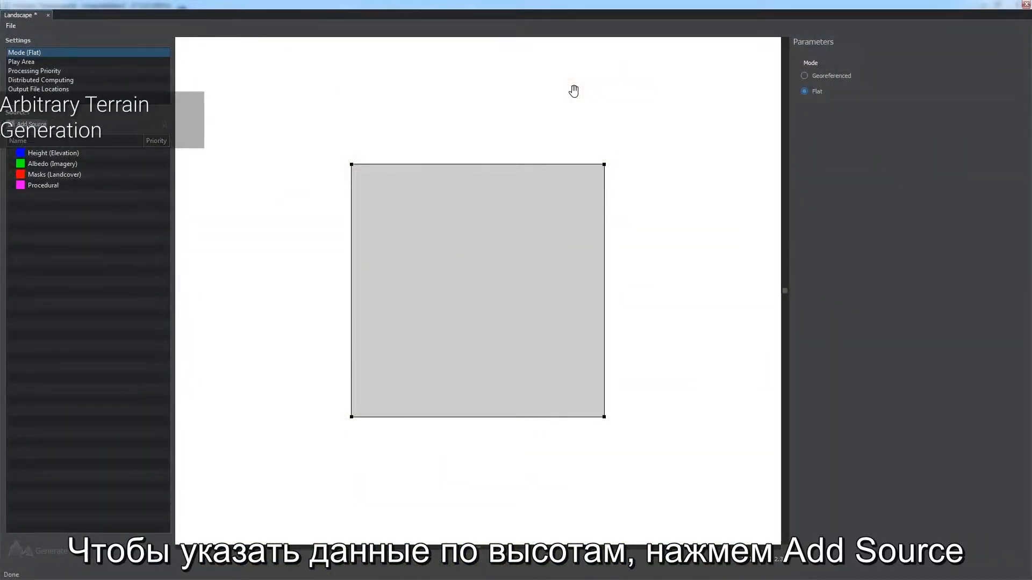
# Step: Add a source named height to the Height (Elevation) layer, using the file height.tif from the Arbitrary Terrain Generation folder
pyautogui.click(100, 153)
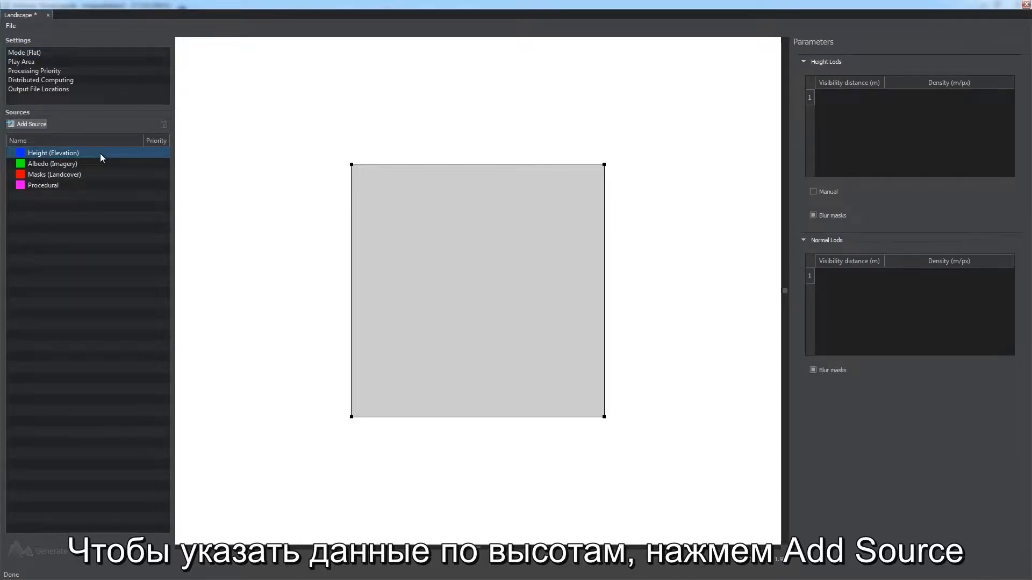
pyautogui.click(35, 125)
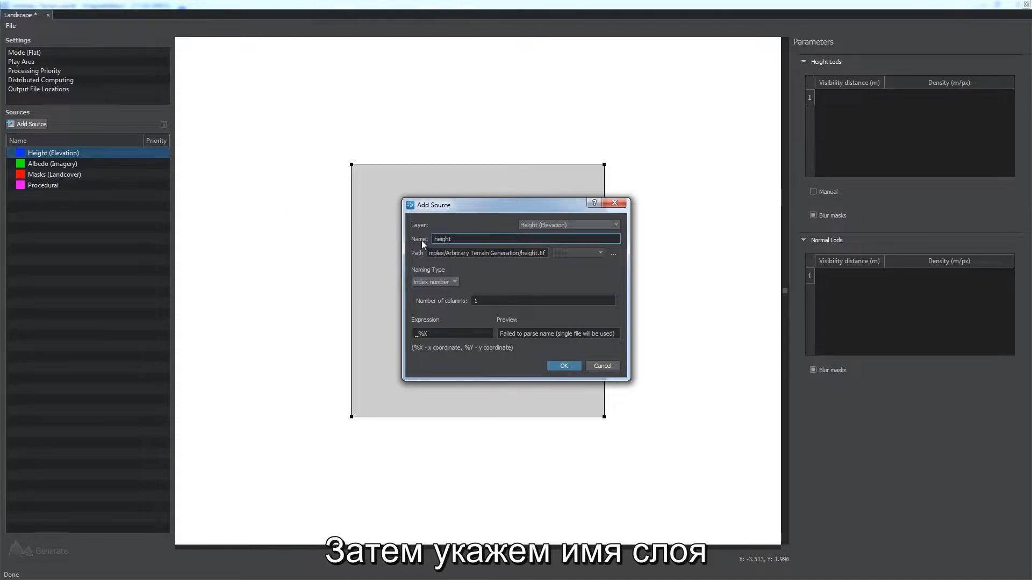
pyautogui.click(562, 225)
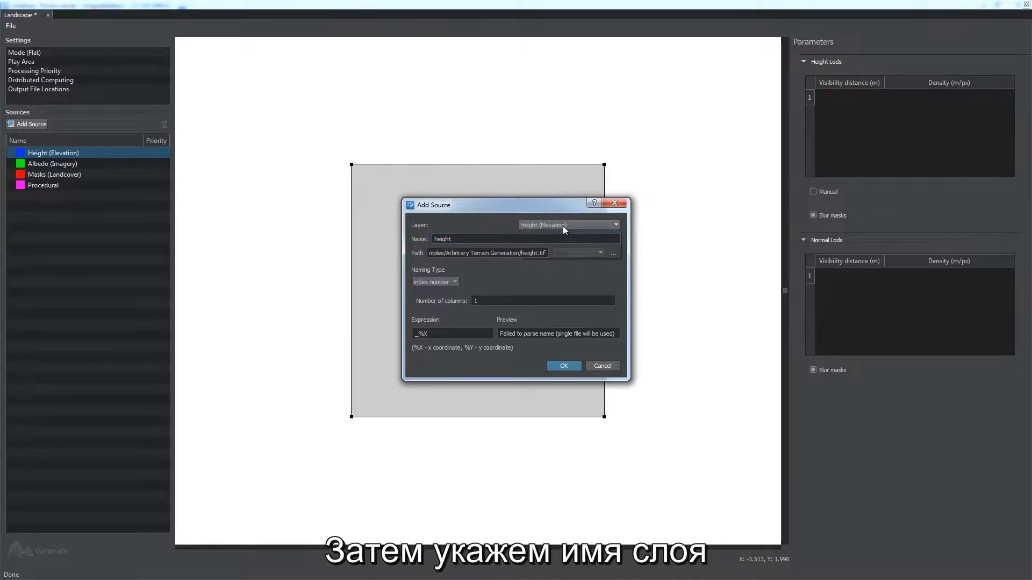
pyautogui.click(566, 231)
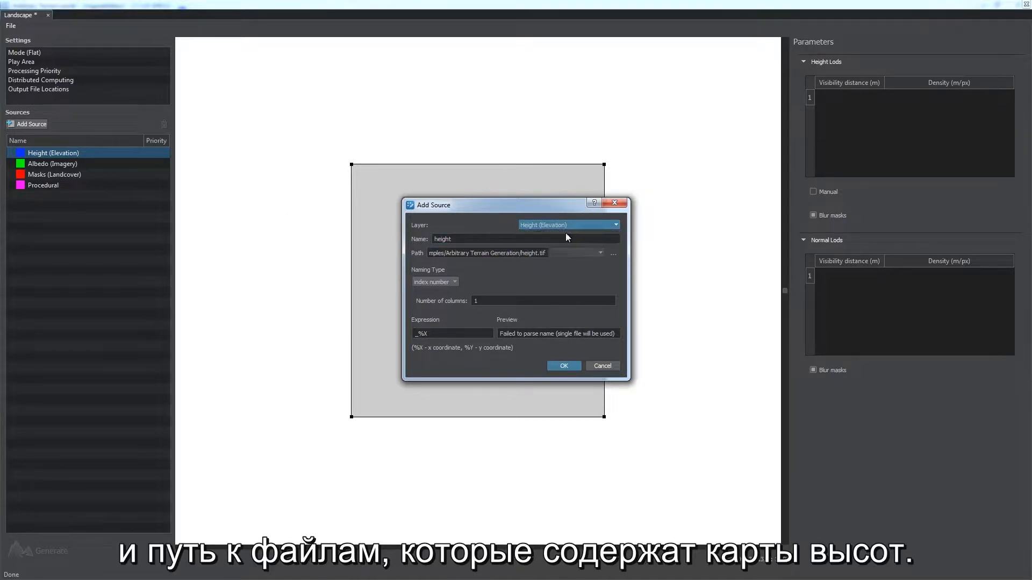
pyautogui.click(613, 253)
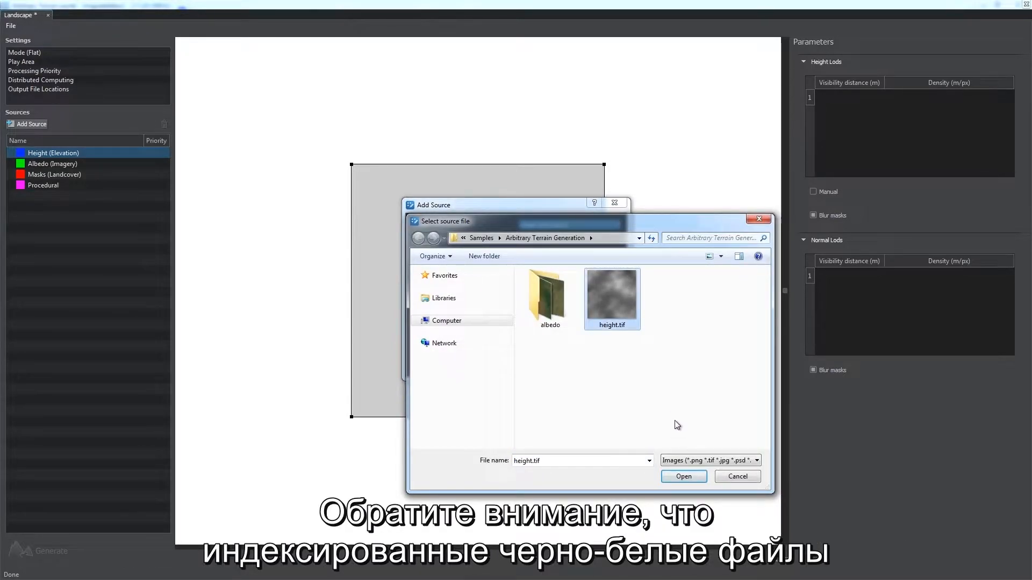
pyautogui.click(680, 478)
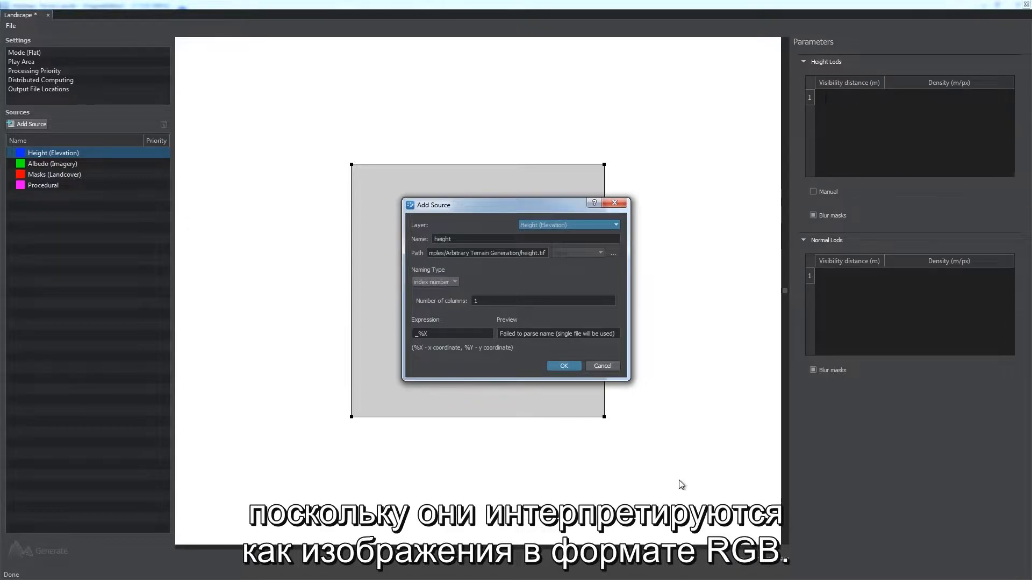
pyautogui.click(553, 366)
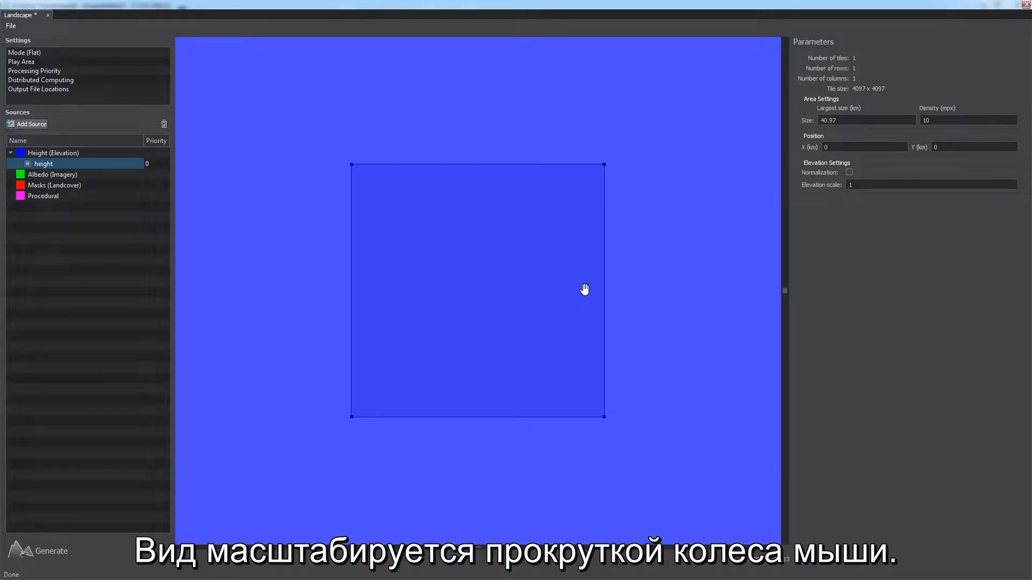
# Step: Resize the height source area freehand to about 4.8 km and move it over the play area, at about X 0.3 km, Y 0.38 km
pyautogui.scroll(-6, 584, 289)
pyautogui.moveTo(724, 283); pyautogui.dragTo(644, 281)
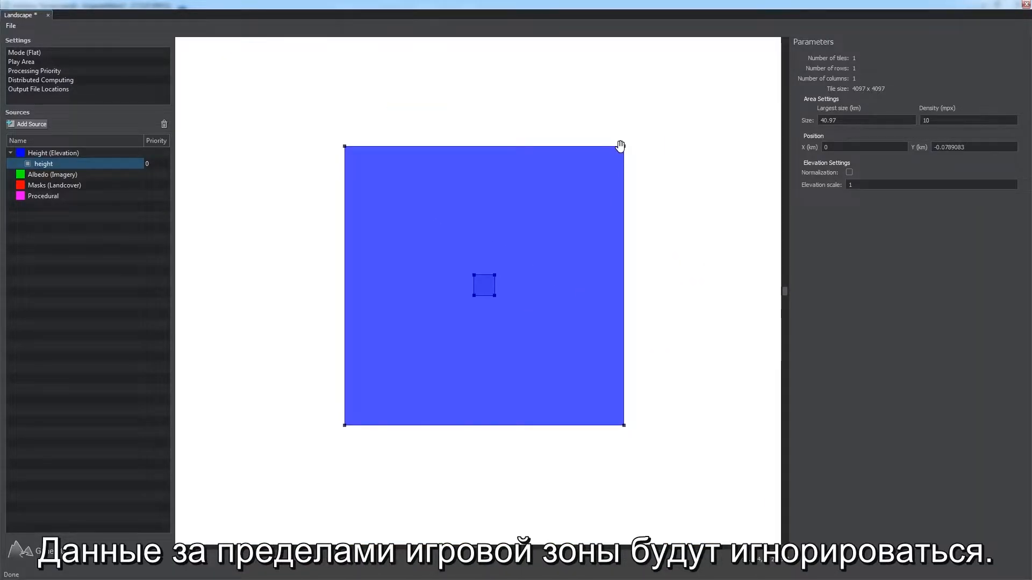
pyautogui.moveTo(623, 146); pyautogui.dragTo(477, 295)
pyautogui.moveTo(414, 371); pyautogui.dragTo(554, 287)
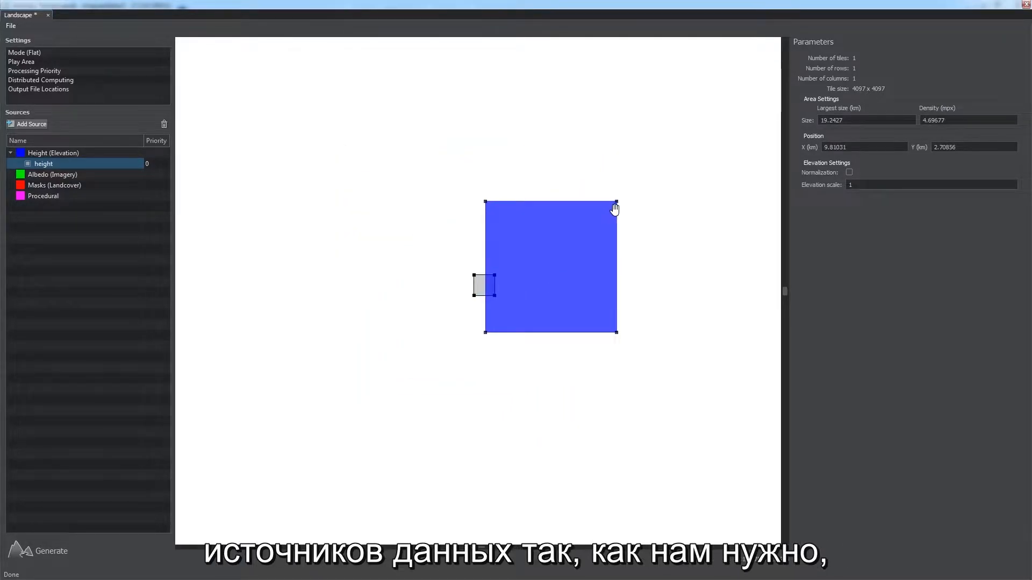
pyautogui.moveTo(617, 202); pyautogui.dragTo(488, 278)
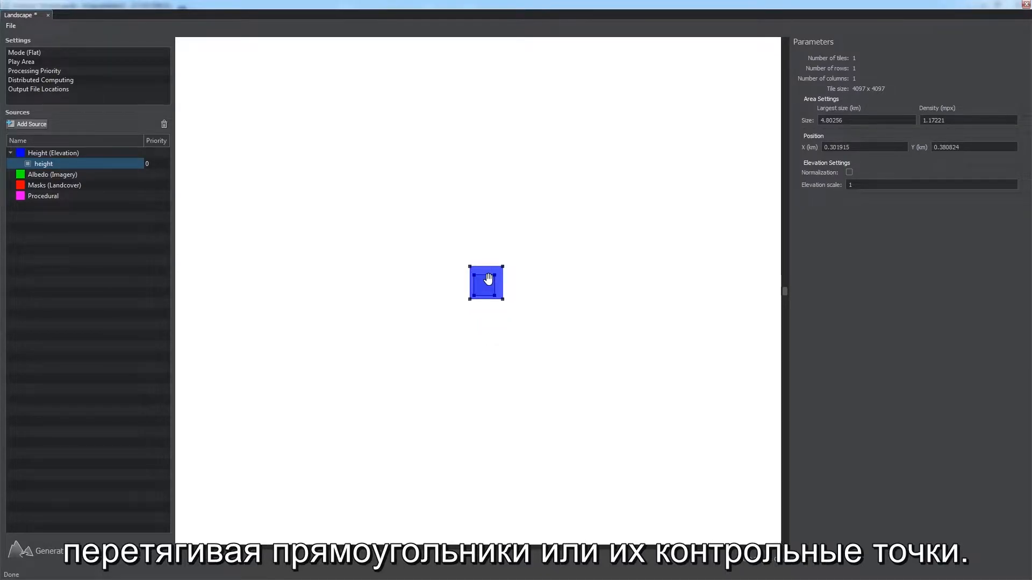
pyautogui.rightClick(486, 287)
pyautogui.click(524, 294)
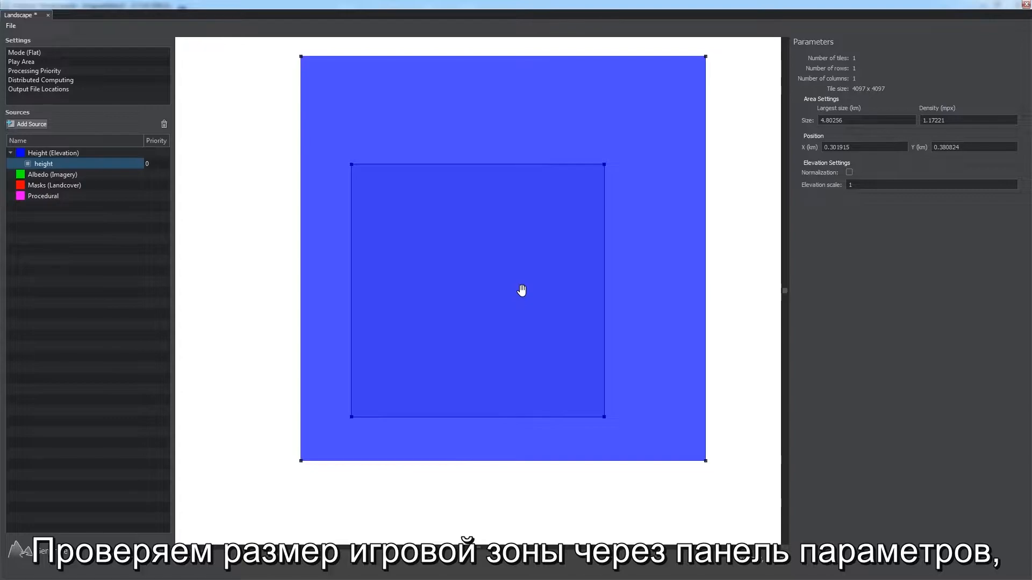
# Step: Check the play area's size, and set the height source's largest size to 3 km
pyautogui.click(23, 63)
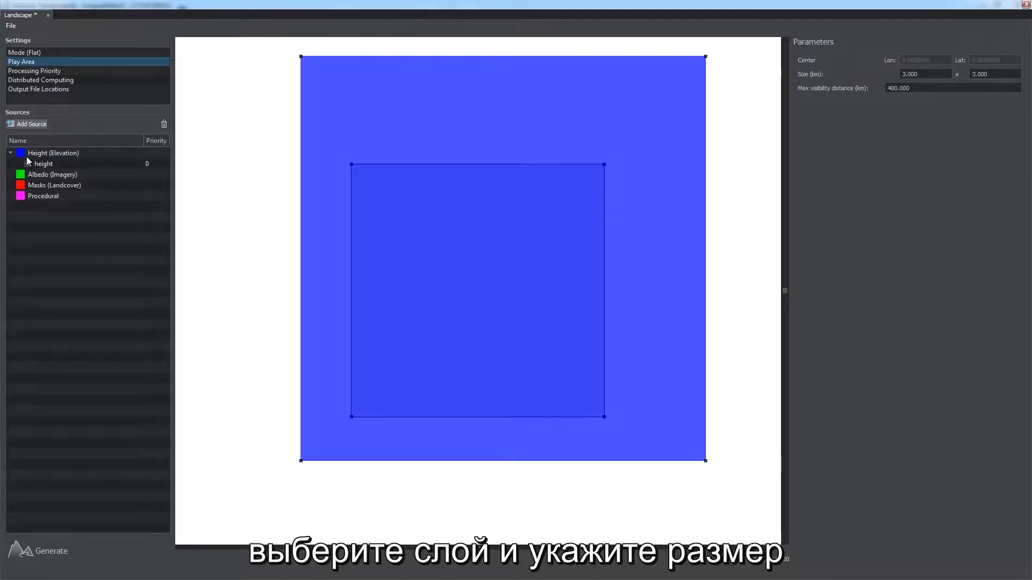
pyautogui.click(43, 164)
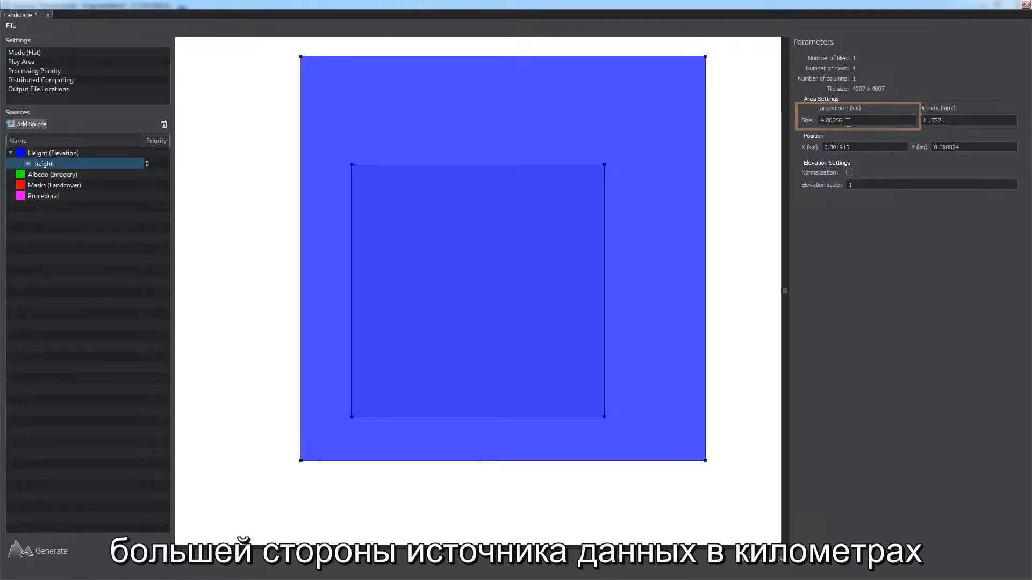
pyautogui.press('Return')
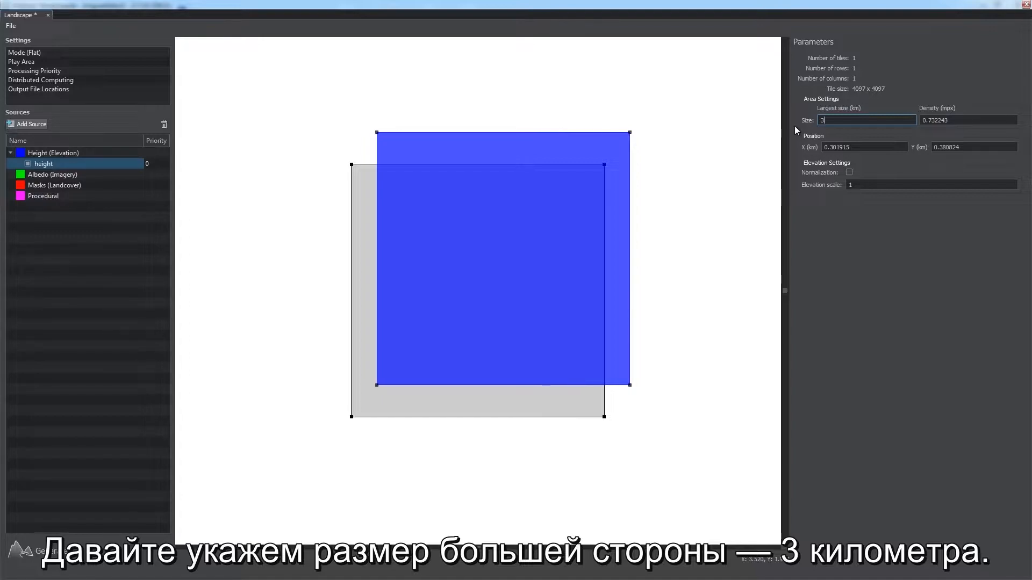
# Step: Position the height source's centre at X 0 km, Y 0 km
pyautogui.moveTo(856, 148); pyautogui.dragTo(802, 158)
pyautogui.write('0')
pyautogui.press('Tab')
pyautogui.write('0')
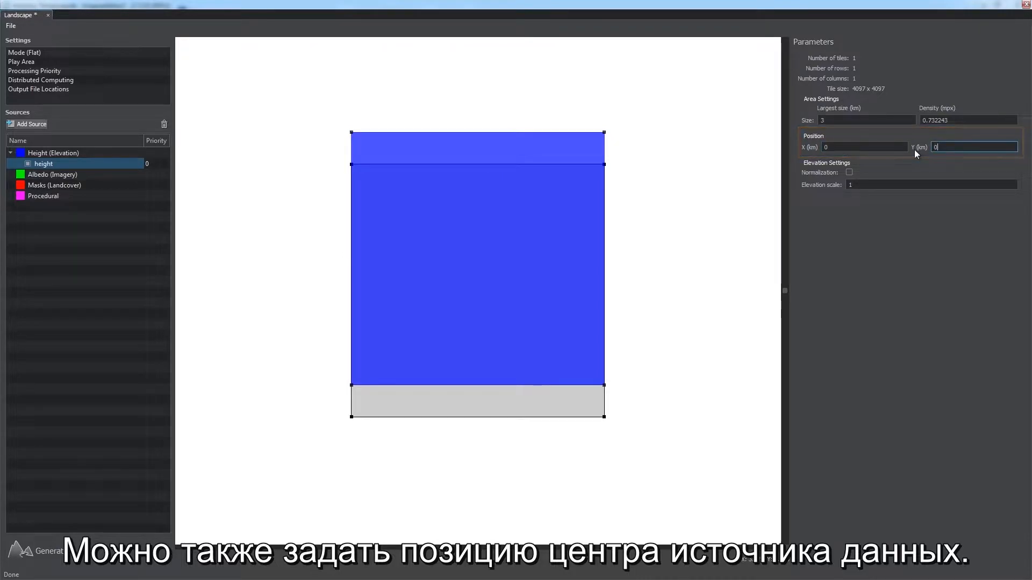
pyautogui.press('Return')
pyautogui.click(905, 235)
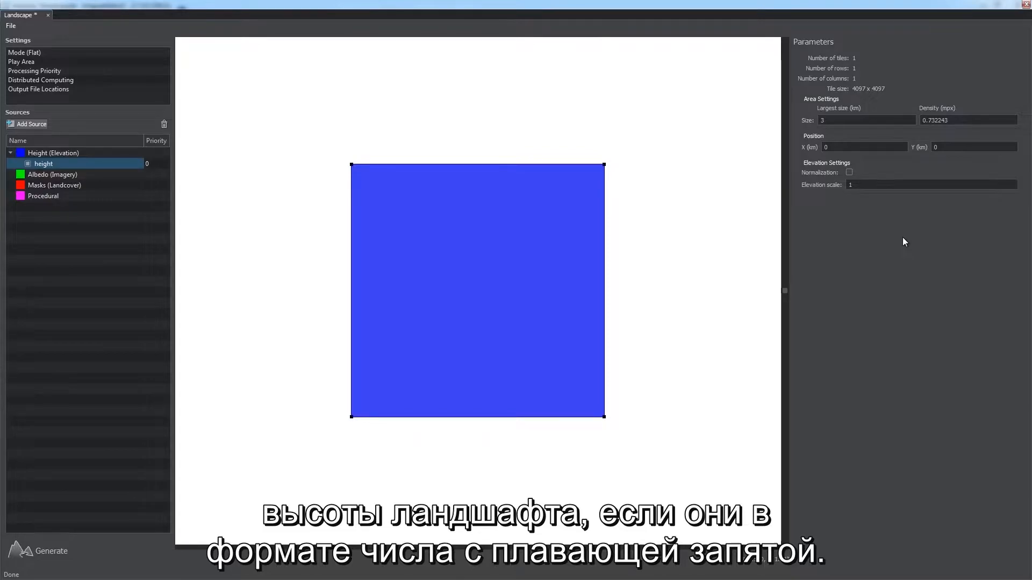
# Step: Enable normalization for the height source and set its maximum elevation to 1000
pyautogui.click(849, 172)
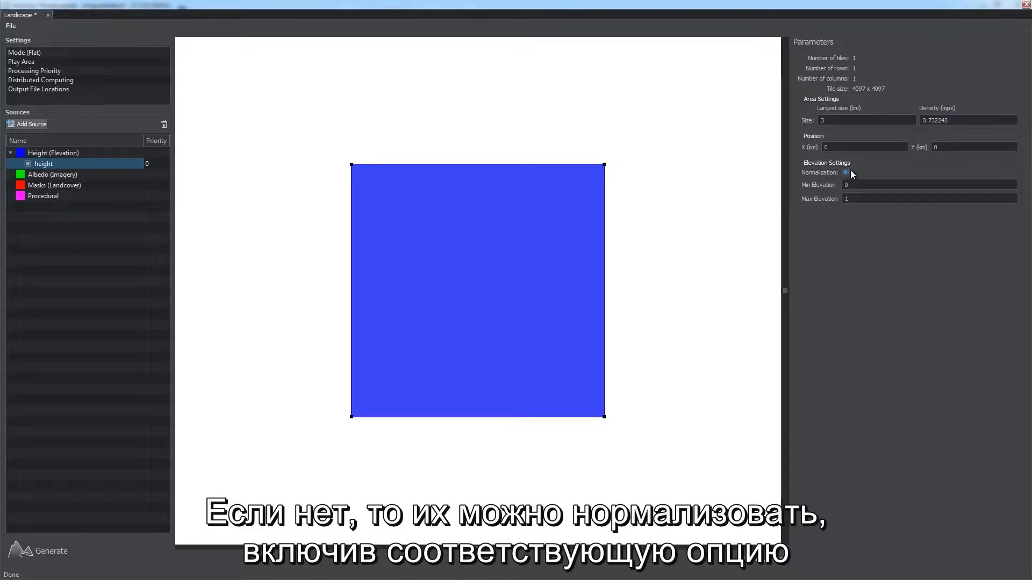
pyautogui.click(872, 201)
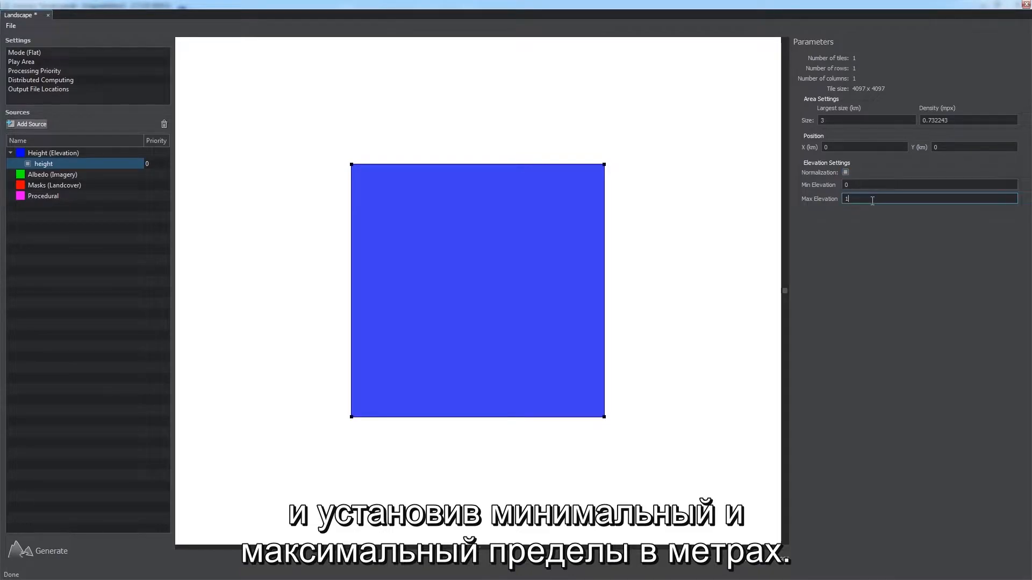
pyautogui.write('000')
pyautogui.press('Return')
# Step: Start a new source for the Albedo (Imagery) layer, choosing albedo_01.png from the albedo folder as its first tile
pyautogui.click(72, 174)
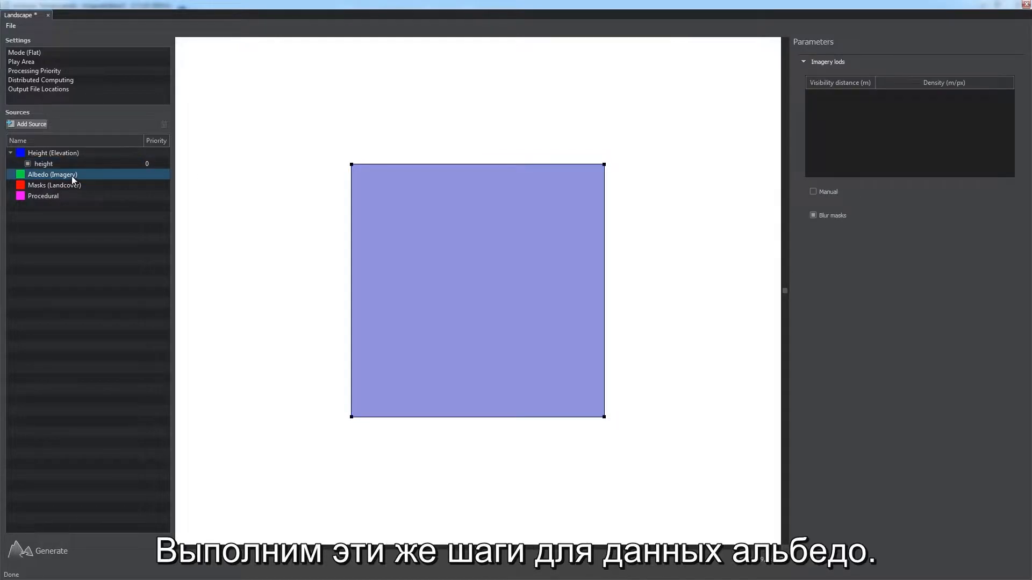
pyautogui.click(45, 124)
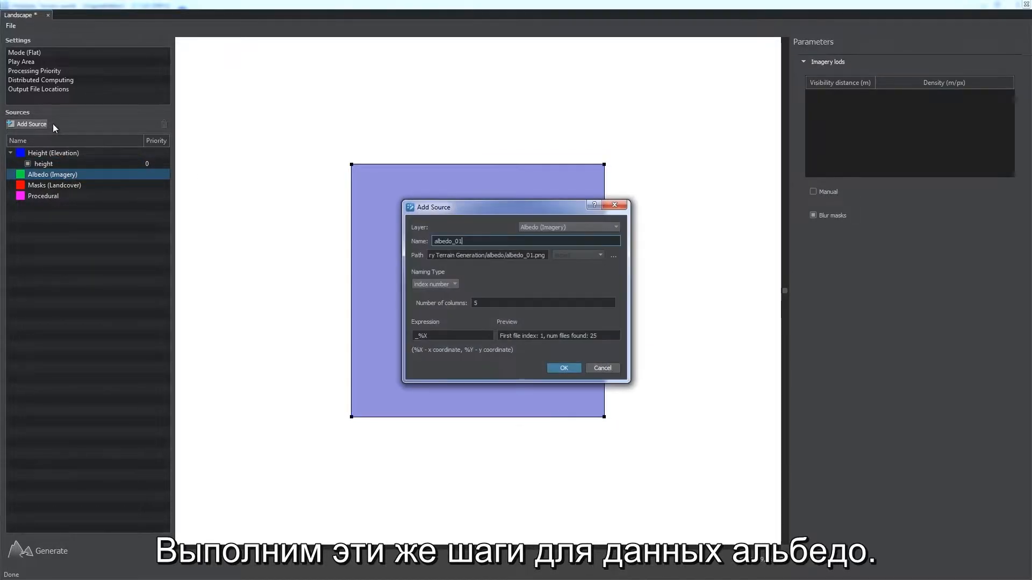
pyautogui.click(615, 255)
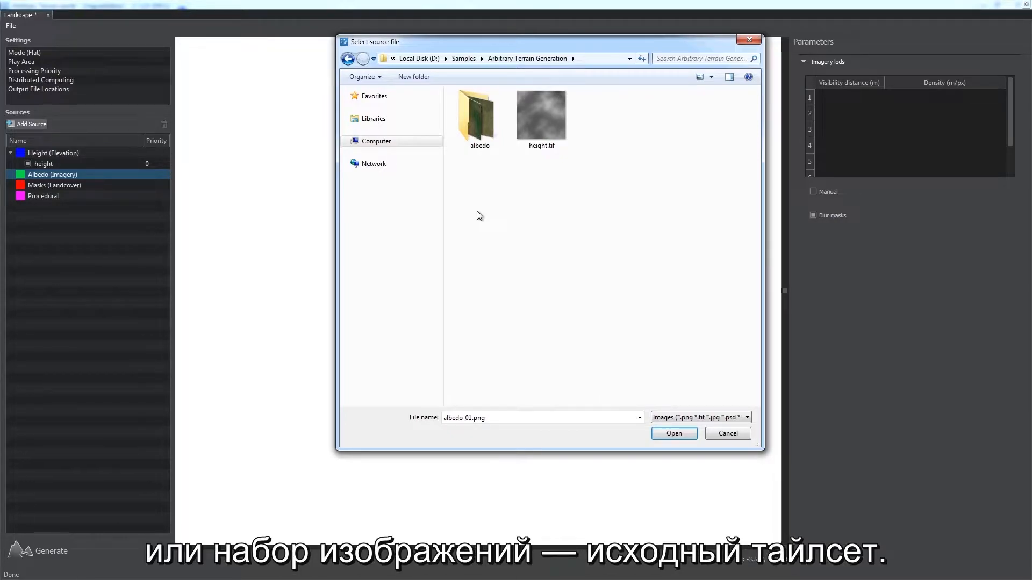
pyautogui.doubleClick(472, 128)
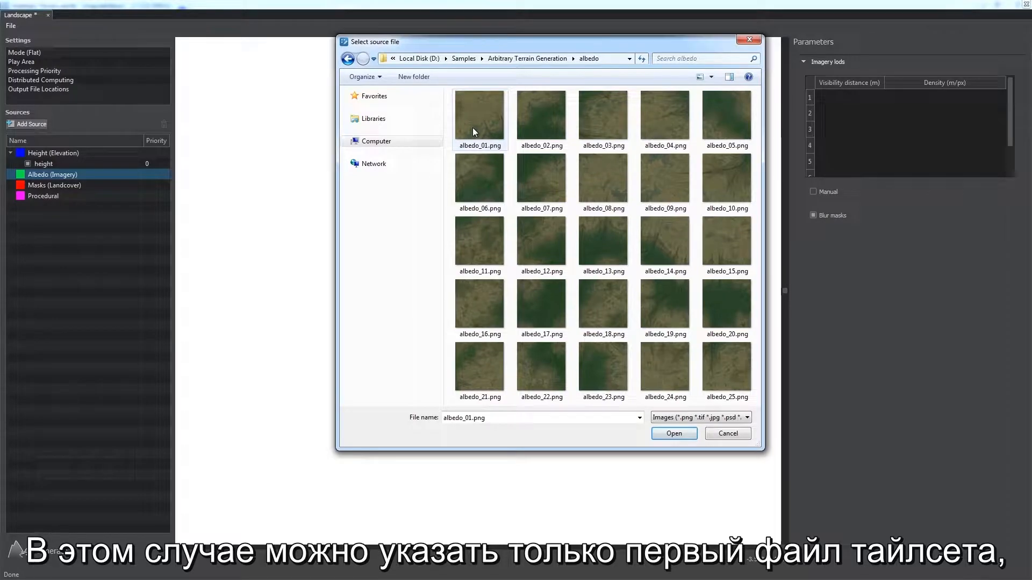
pyautogui.click(473, 127)
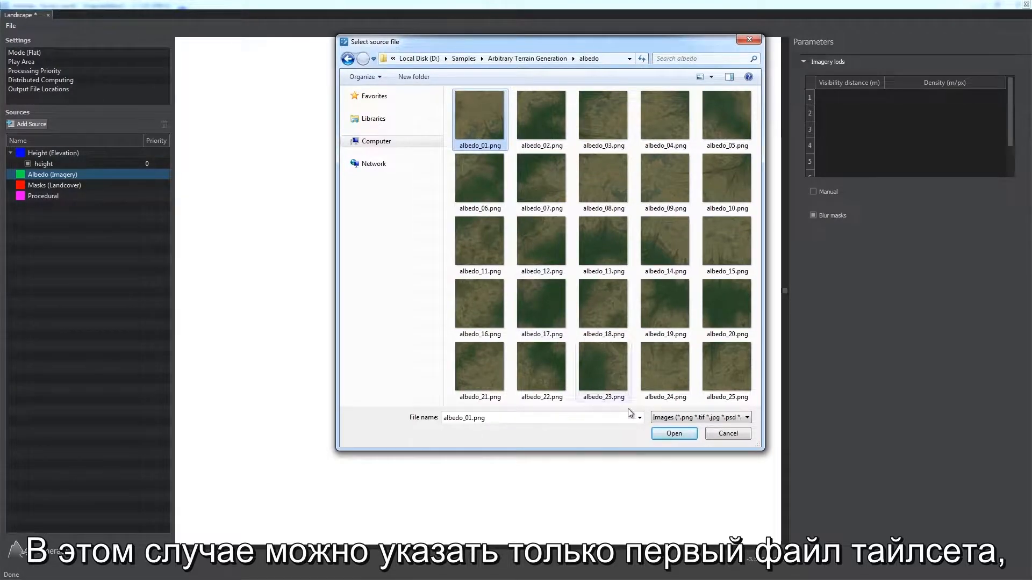
pyautogui.click(666, 434)
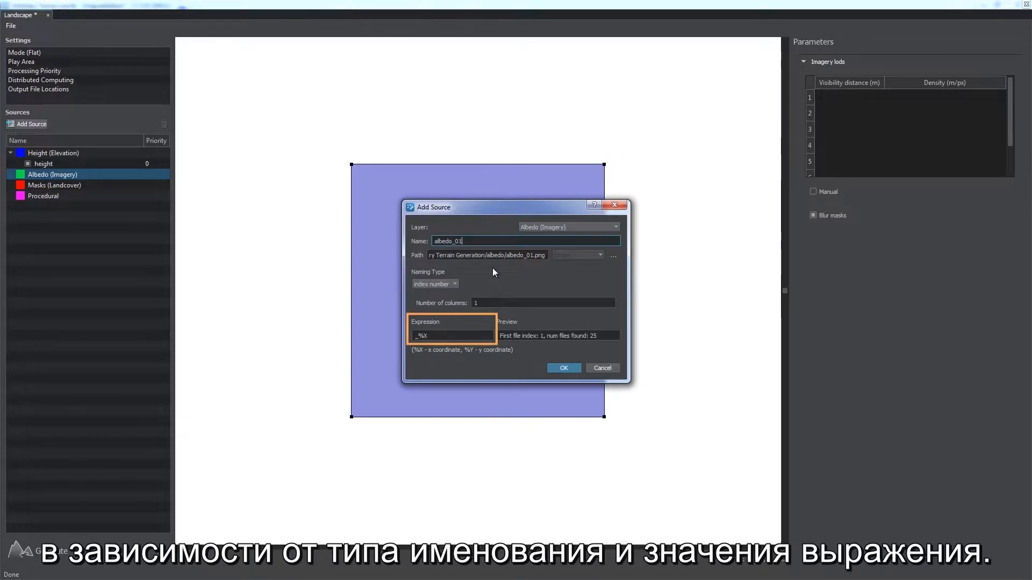
# Step: Try the row column naming type for the albedo tileset
pyautogui.click(446, 284)
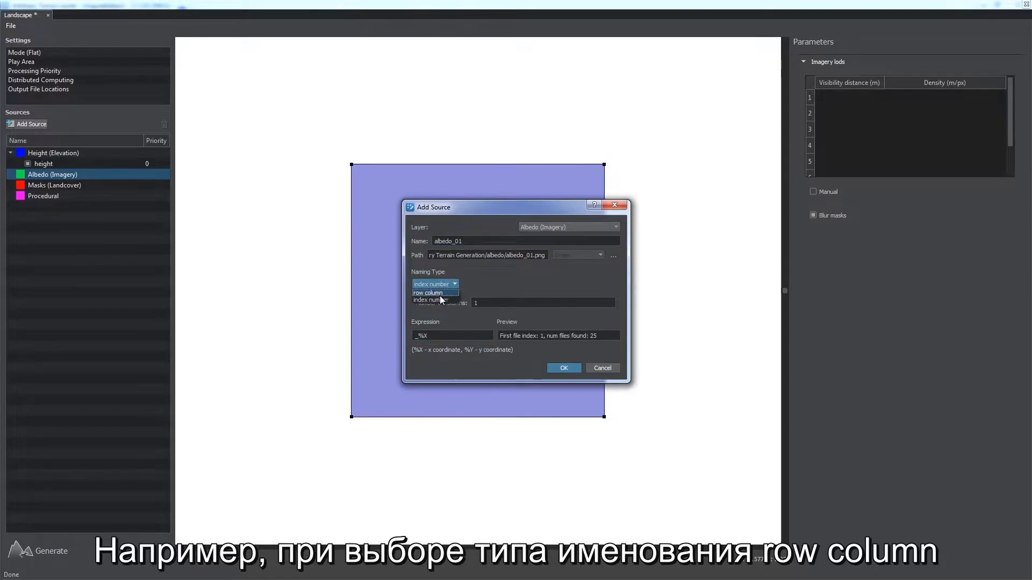
pyautogui.click(438, 294)
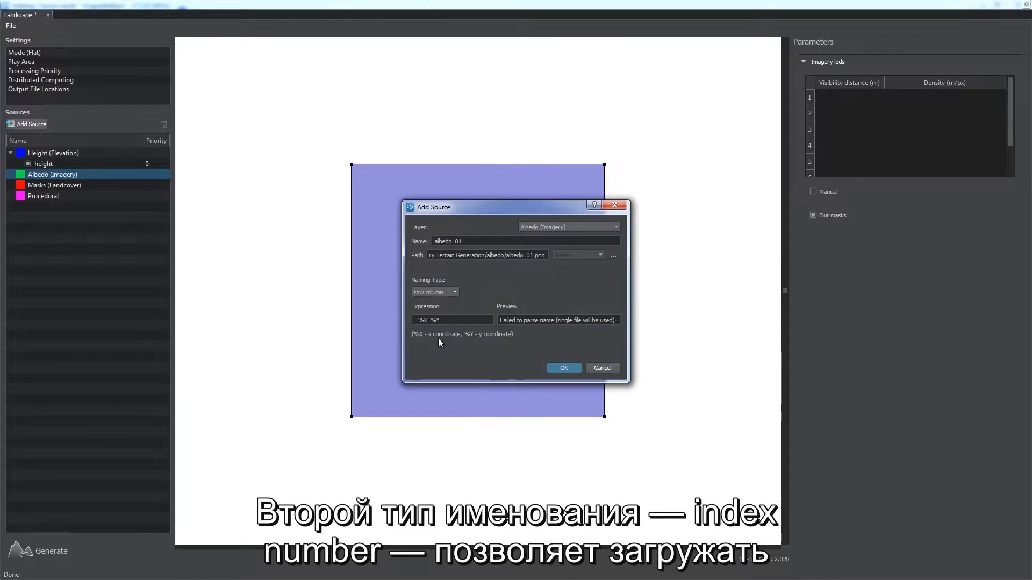
# Step: Set the albedo tileset's naming type to index number and its number of columns to 5
pyautogui.click(440, 291)
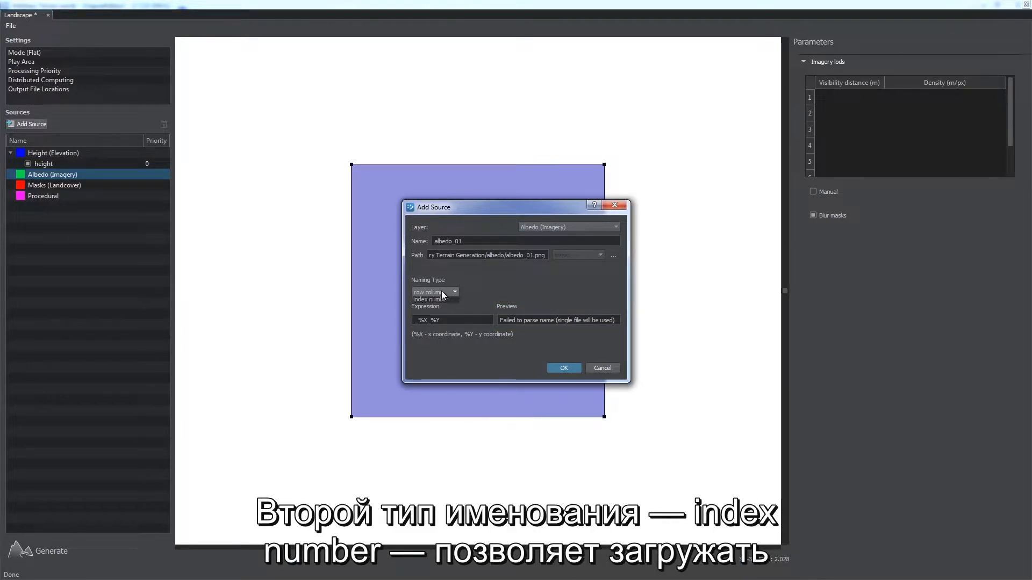
pyautogui.click(437, 303)
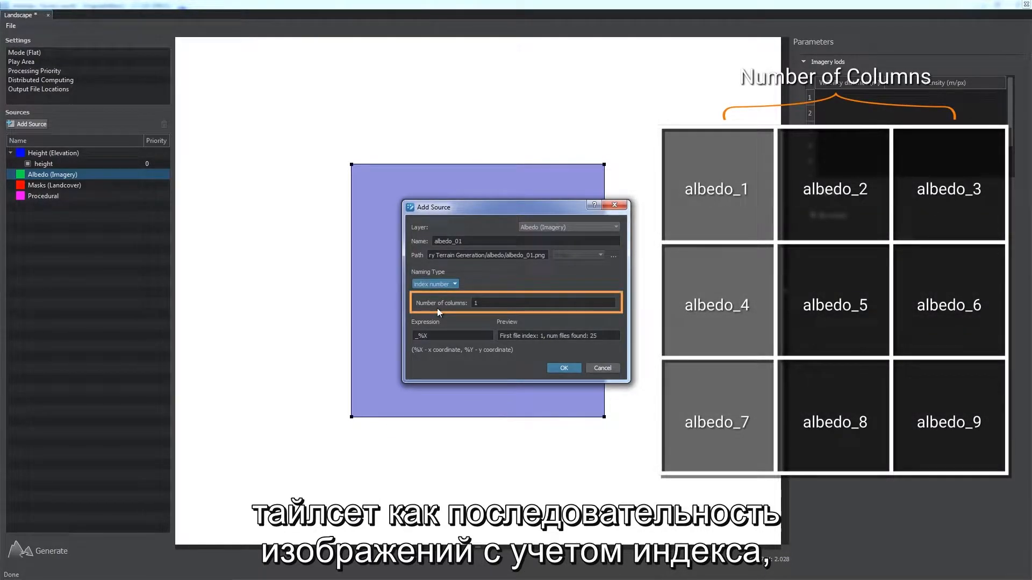
pyautogui.doubleClick(489, 303)
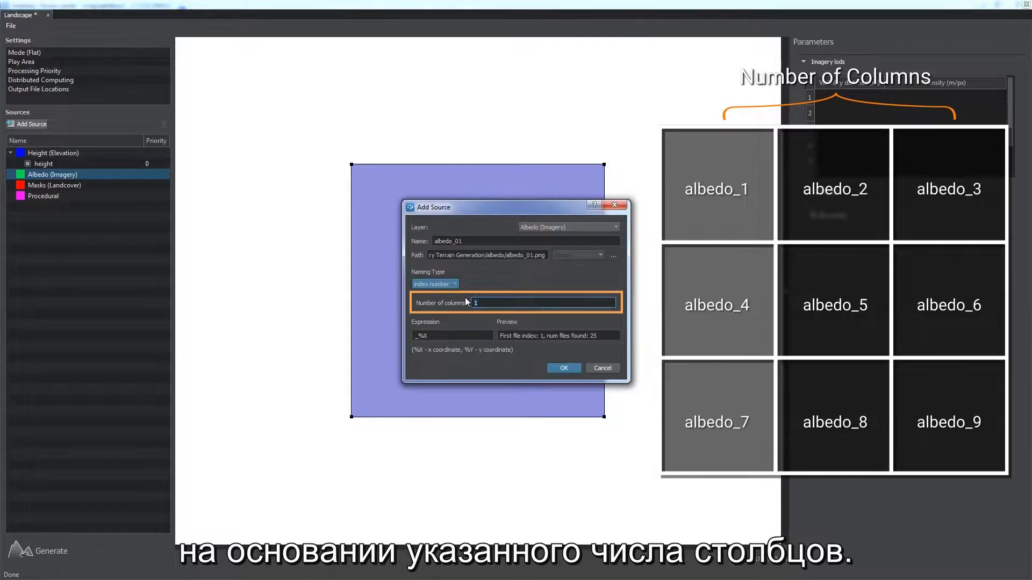
pyautogui.write('5')
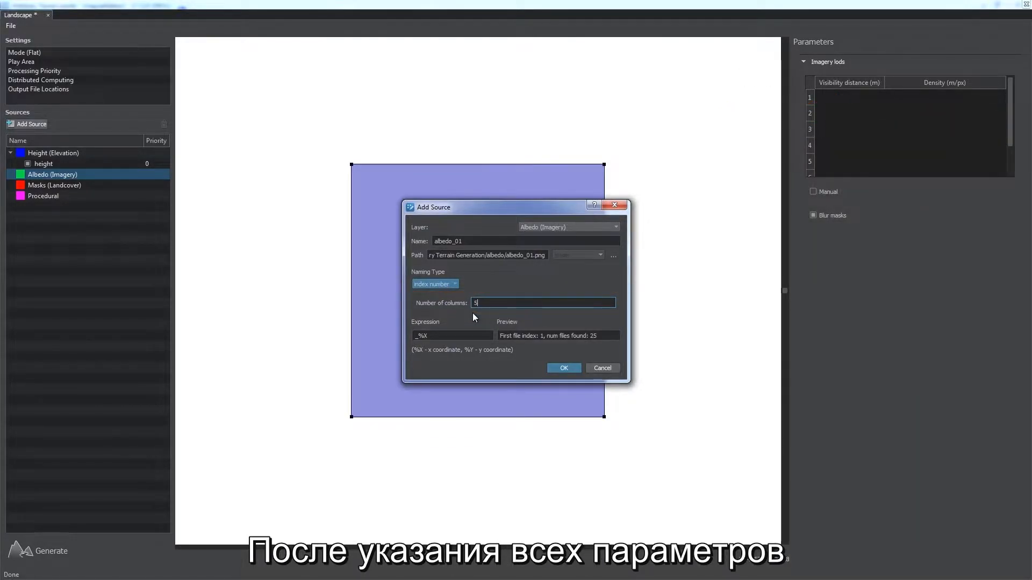
# Step: Finish adding the albedo_01 source and set its largest size to 3 km
pyautogui.click(553, 368)
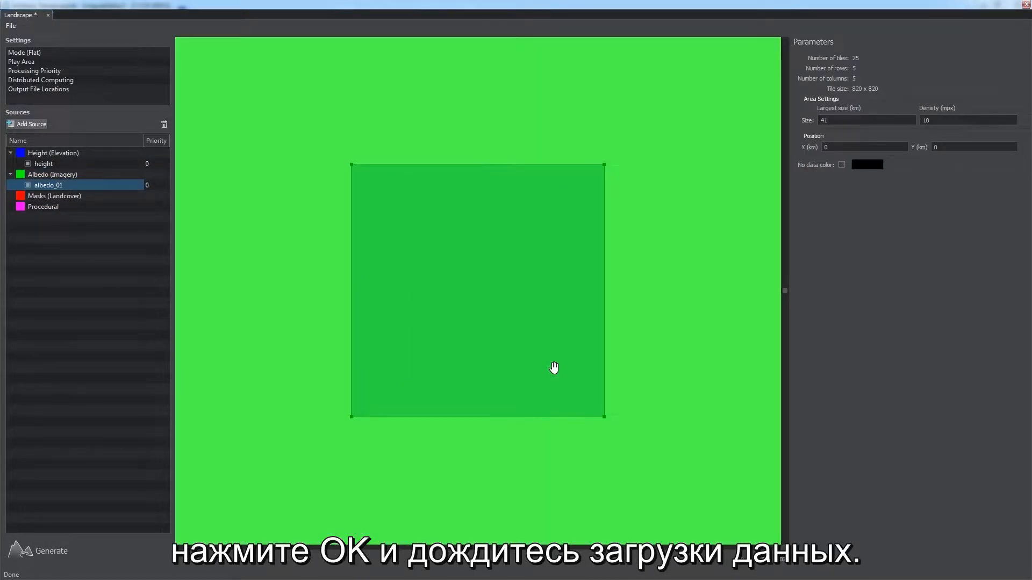
pyautogui.doubleClick(822, 120)
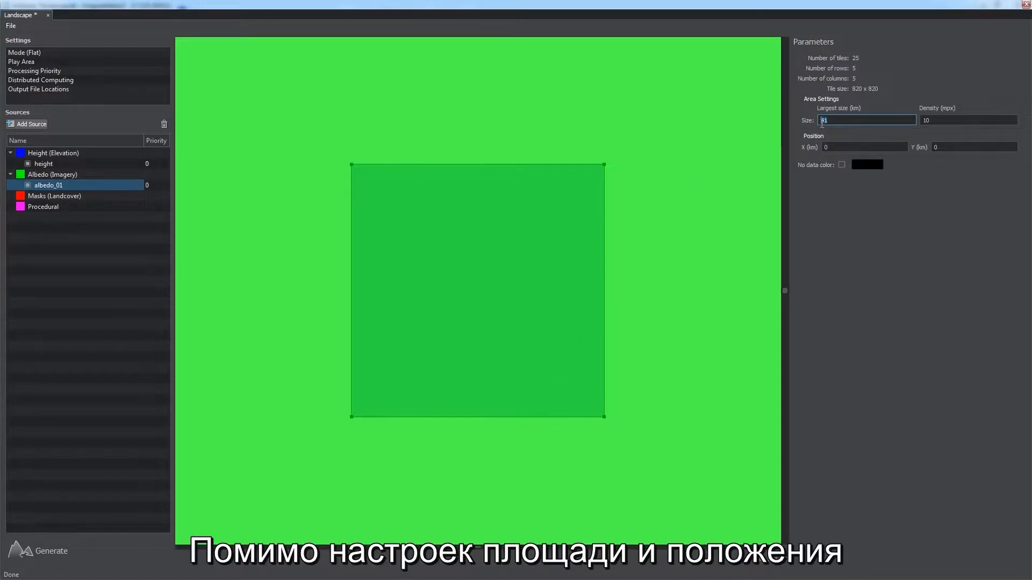
pyautogui.write('3')
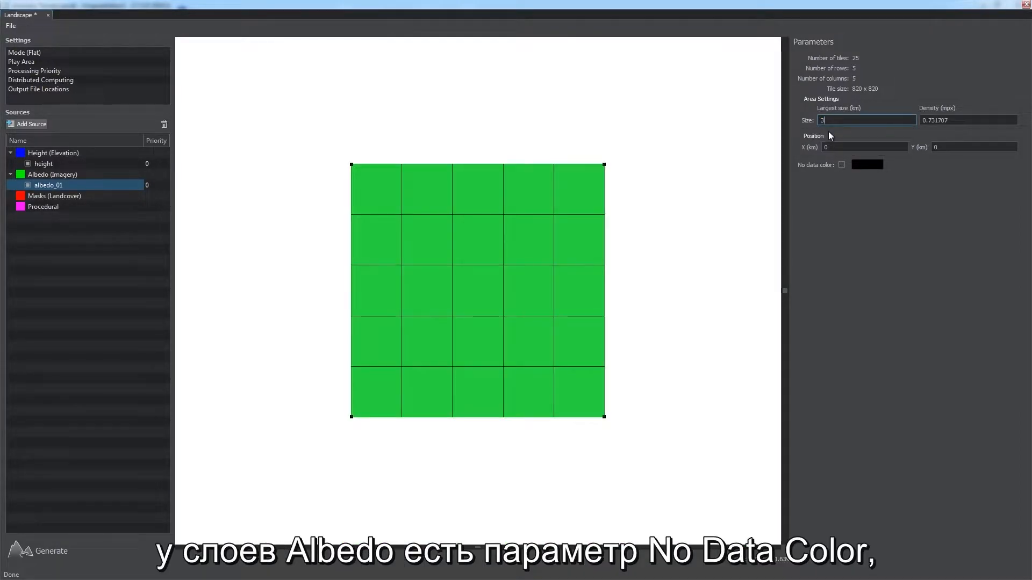
pyautogui.click(849, 208)
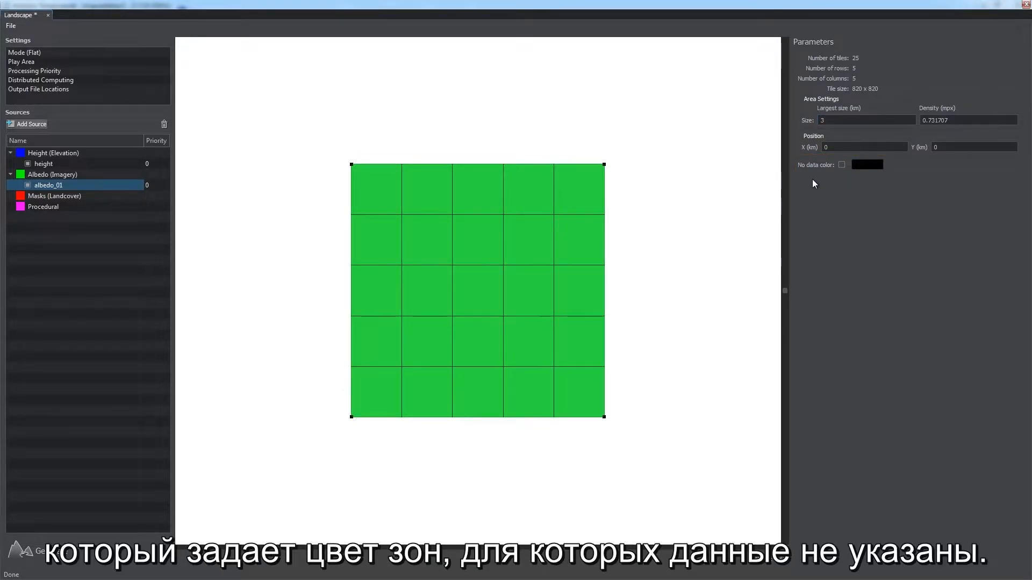
# Step: Review the Height LODs and the play area, processing priority and distributed computing settings
pyautogui.click(53, 153)
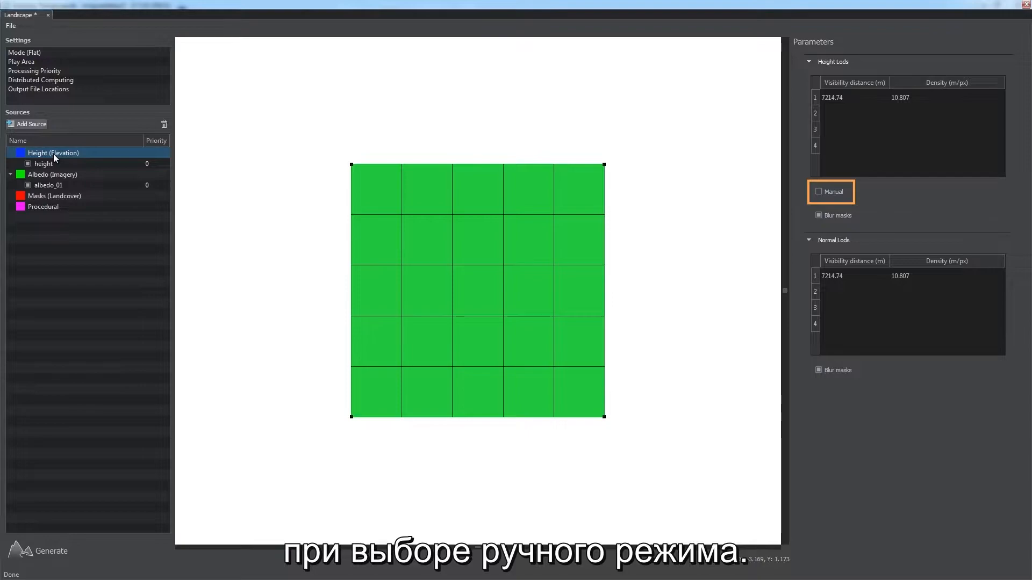
pyautogui.click(34, 61)
pyautogui.click(33, 72)
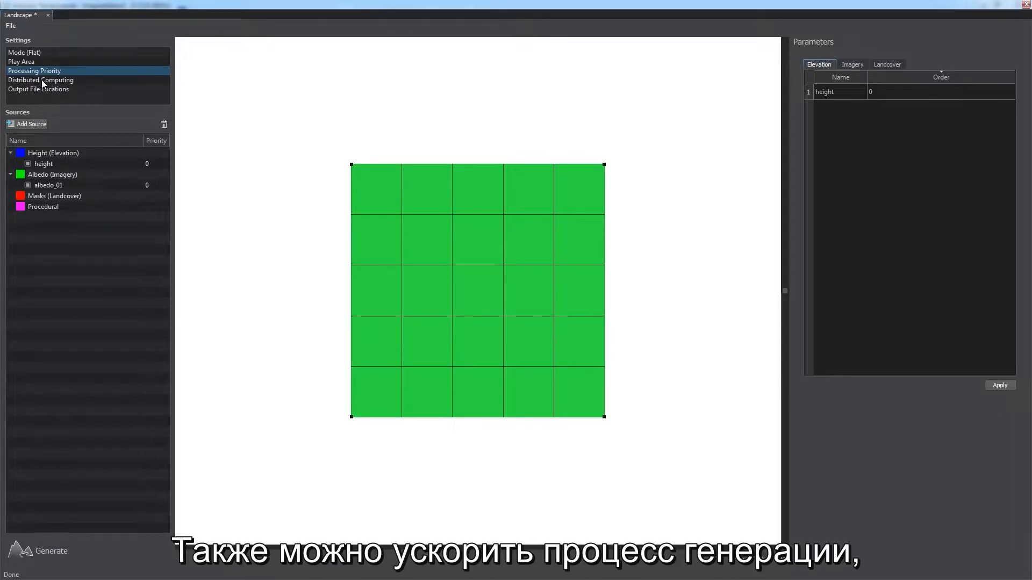
pyautogui.click(44, 80)
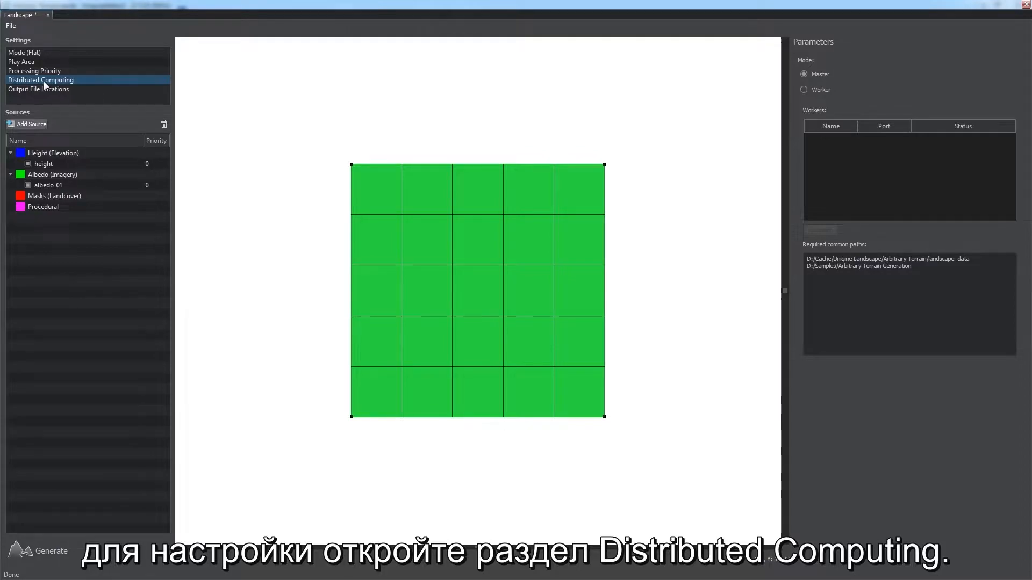
# Step: Create a folder named landscape inside the project's data folder and set it as the output path
pyautogui.click(49, 89)
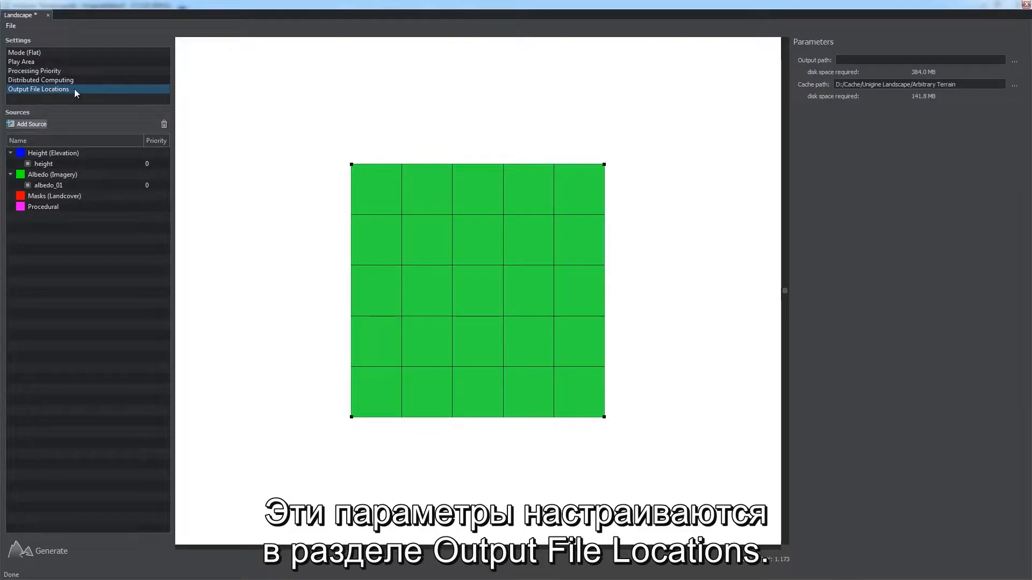
pyautogui.click(1014, 61)
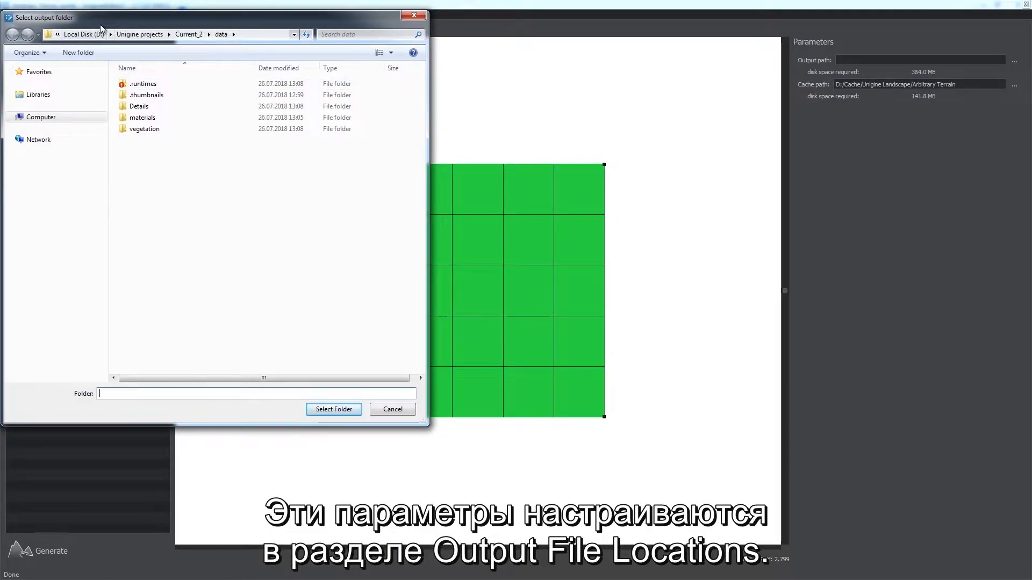
pyautogui.click(78, 52)
pyautogui.write('l')
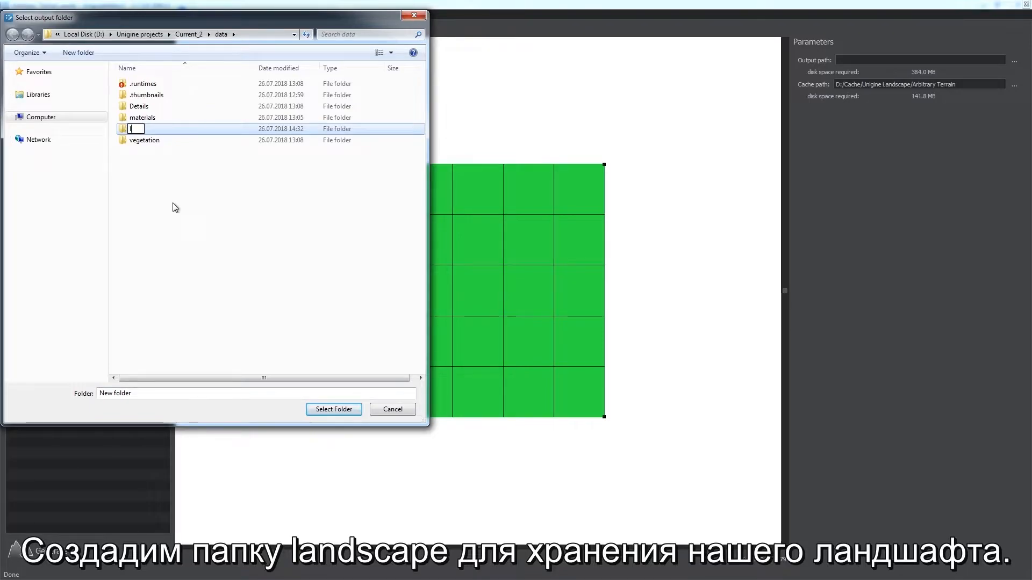
pyautogui.write('andscape')
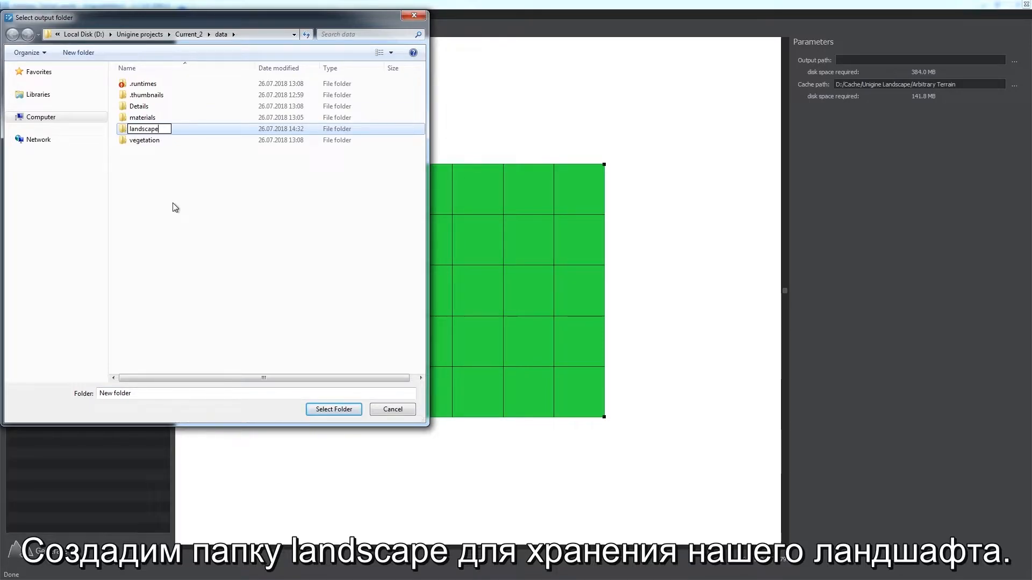
pyautogui.press('Return')
pyautogui.press('Return')
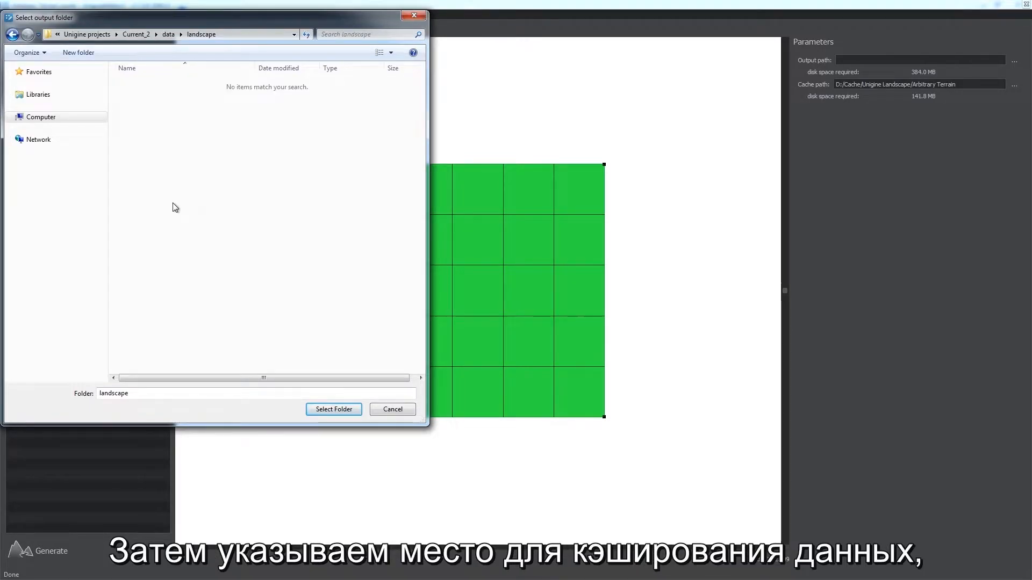
pyautogui.click(326, 412)
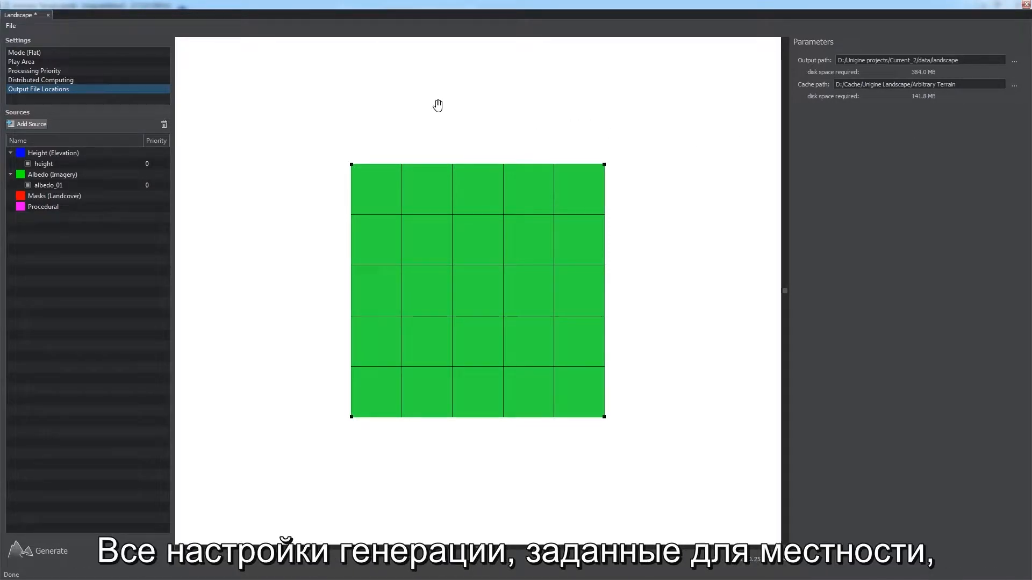
# Step: Save the generation settings in the data folder as a .landscape project named LandscapeProject
pyautogui.click(17, 28)
pyautogui.click(22, 62)
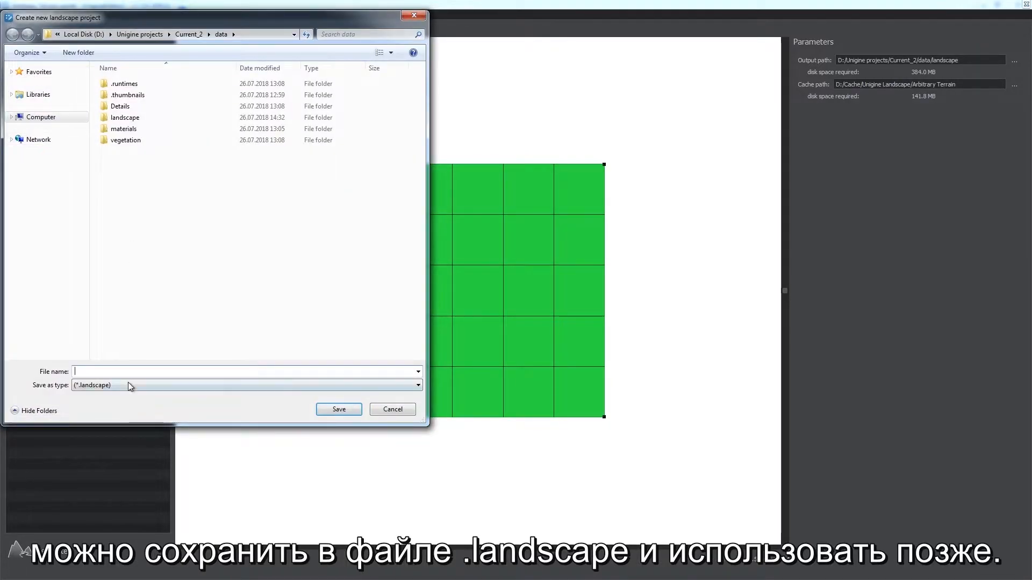
pyautogui.write('Lan')
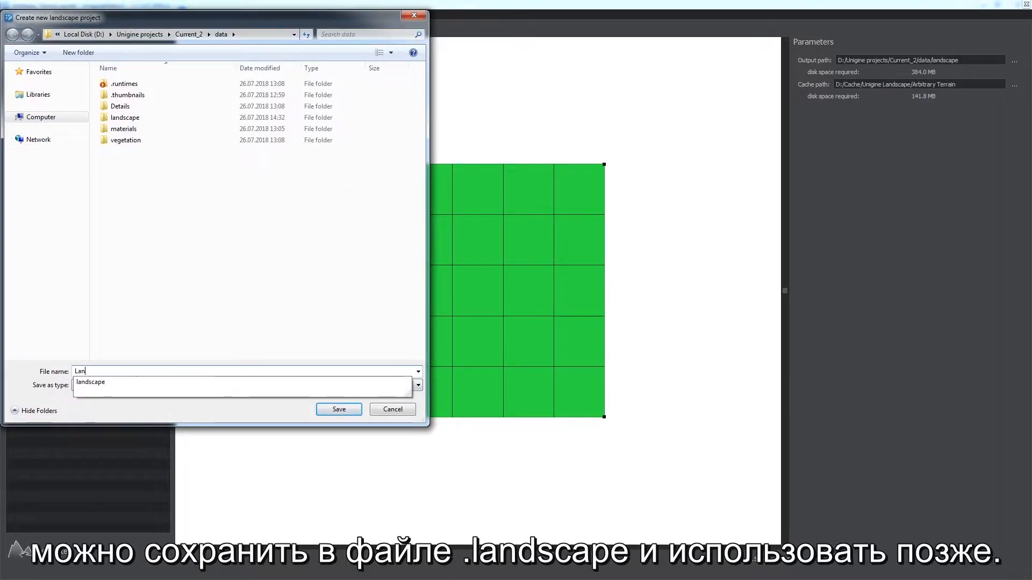
pyautogui.write('dscapeProject')
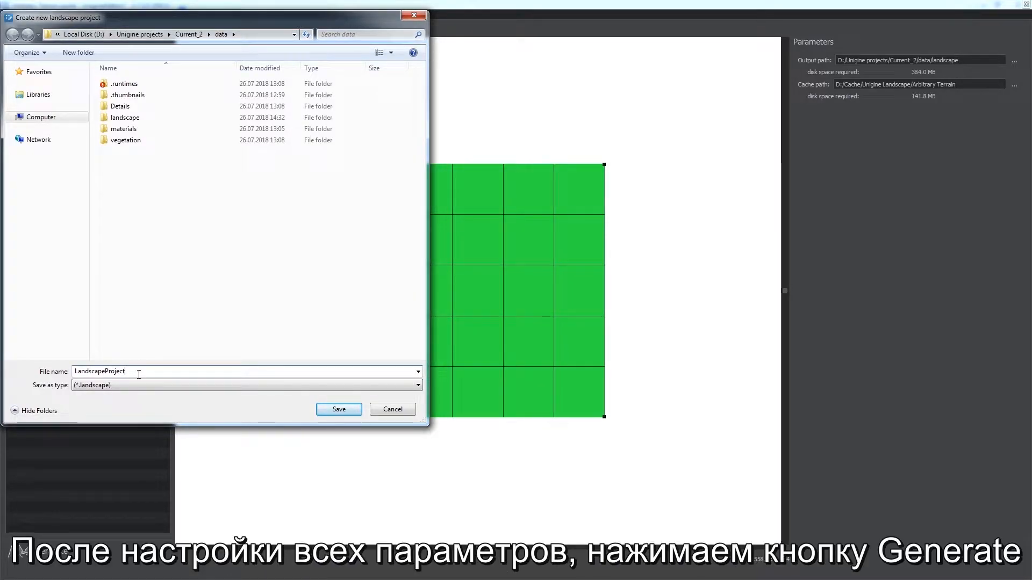
pyautogui.click(339, 410)
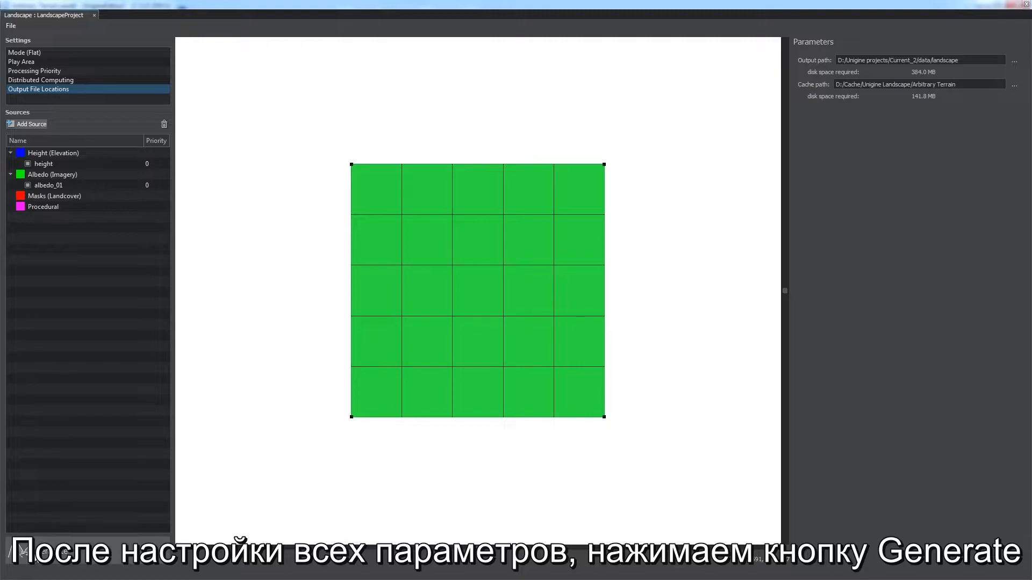
# Step: Generate all landscape data with imagery previews and apply the recommended world settings
pyautogui.click(33, 553)
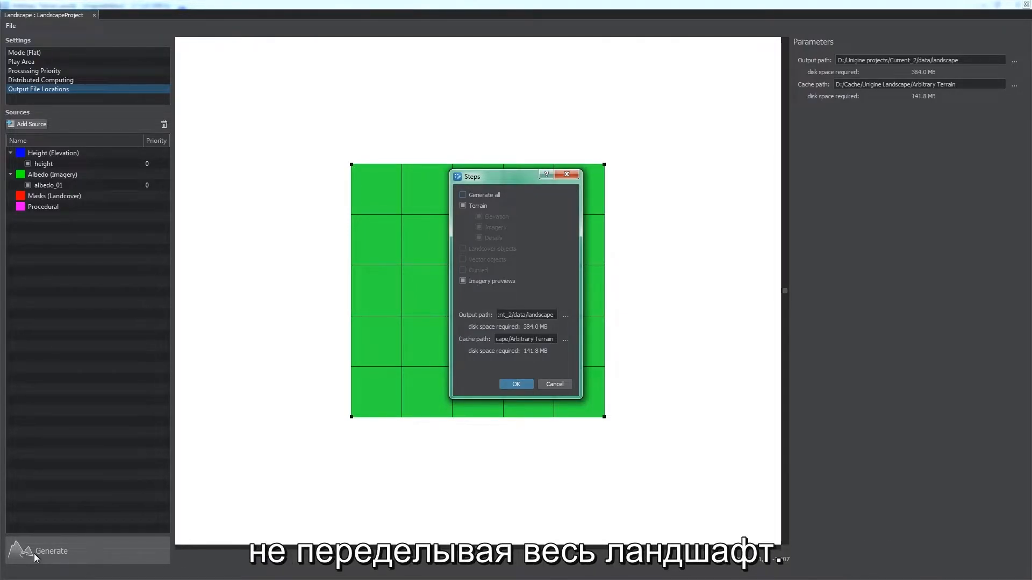
pyautogui.click(476, 195)
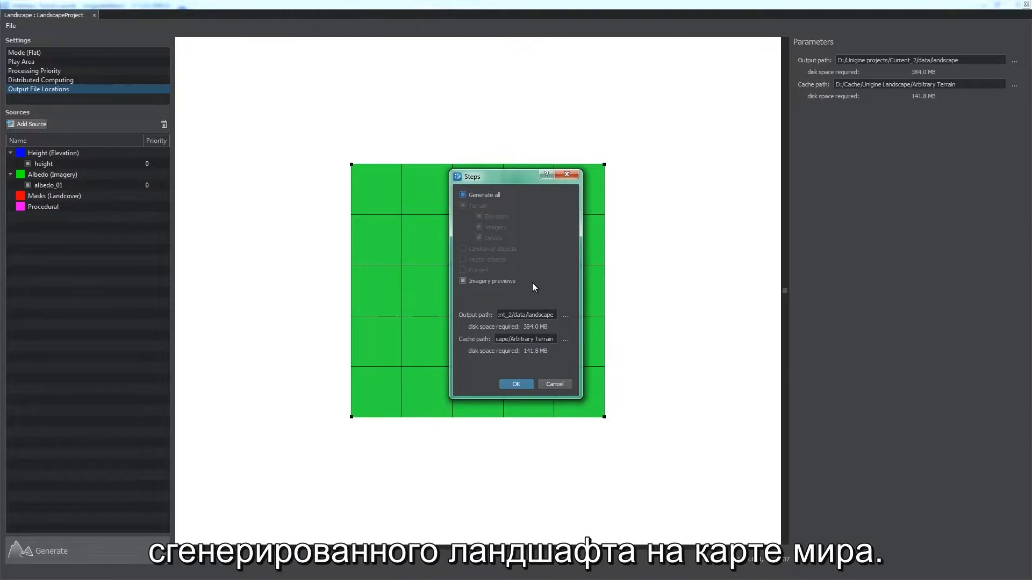
pyautogui.click(527, 383)
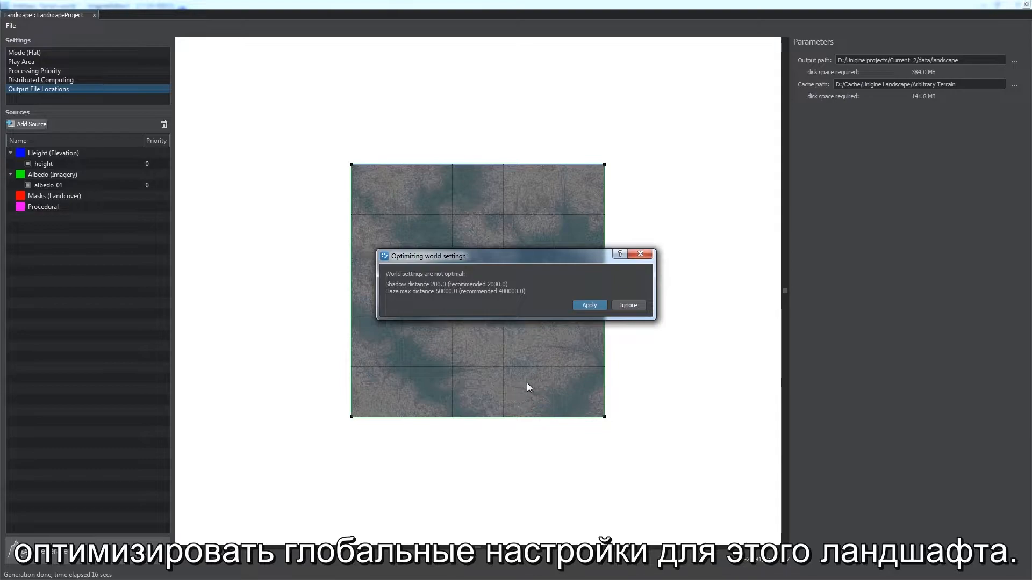
pyautogui.click(582, 307)
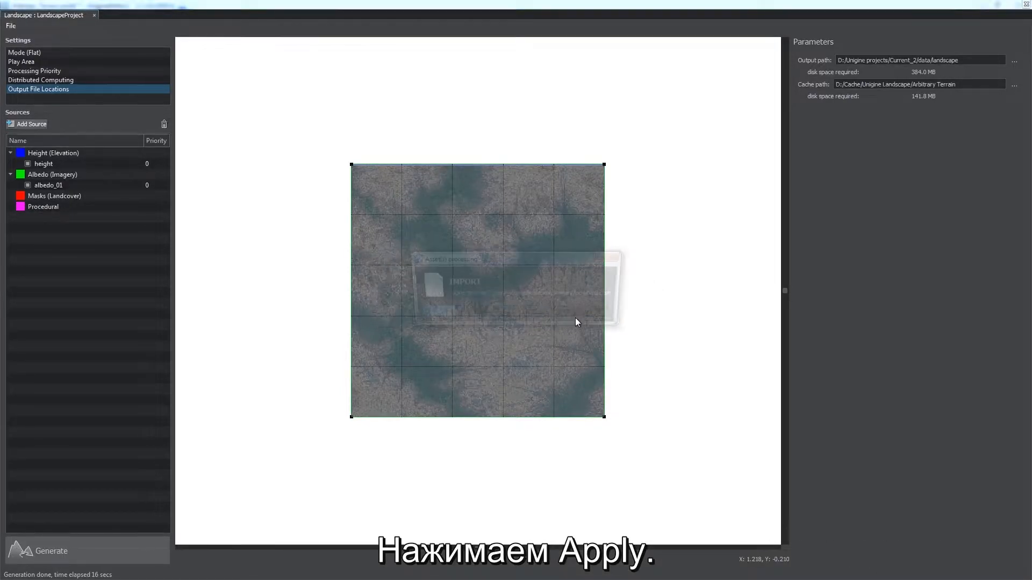
pyautogui.click(1024, 5)
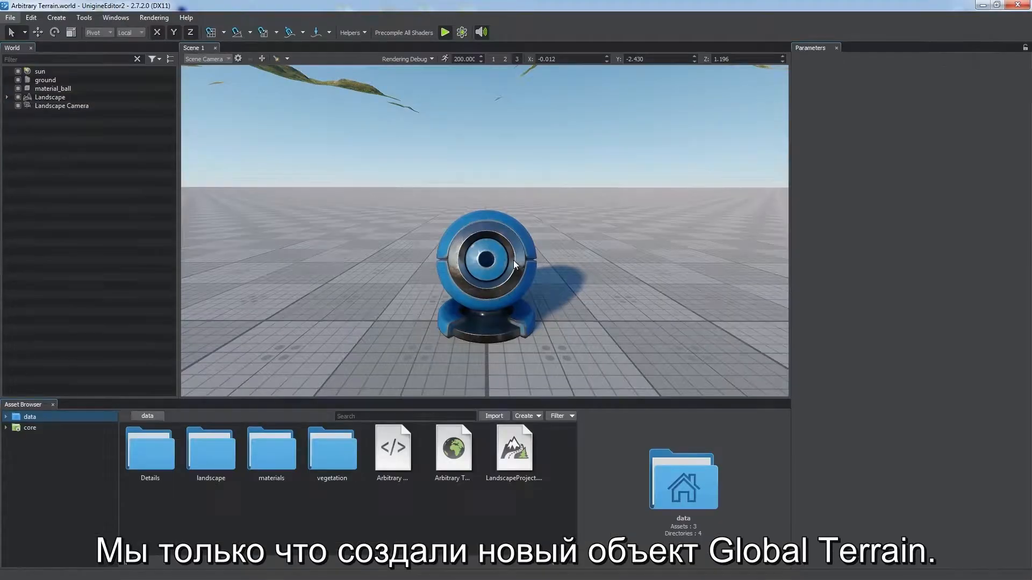
# Step: Expand the Landscape node's hierarchy down to its beacons and switch the viewport to the Landscape Camera
pyautogui.click(8, 97)
pyautogui.click(40, 96)
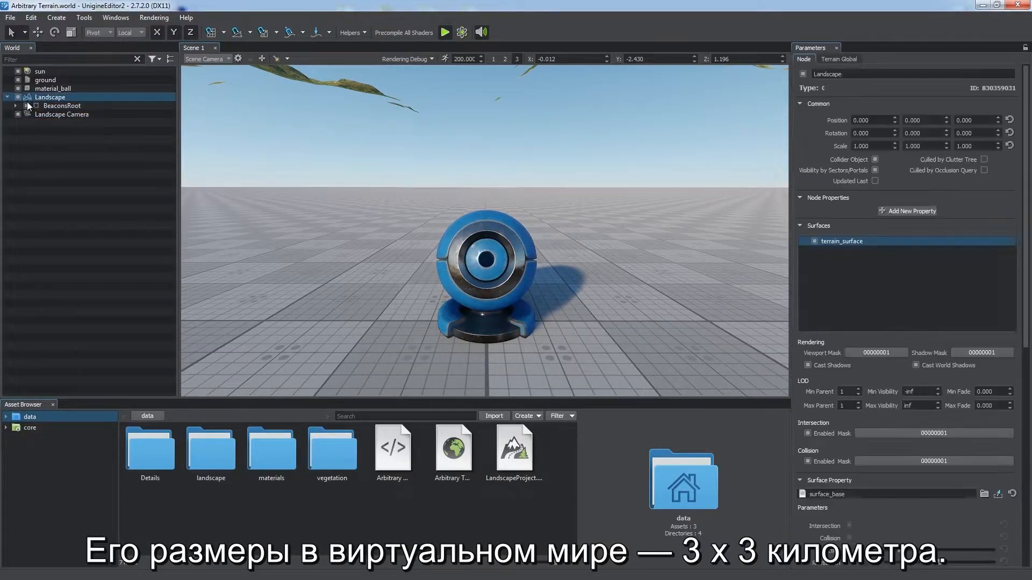
pyautogui.click(16, 106)
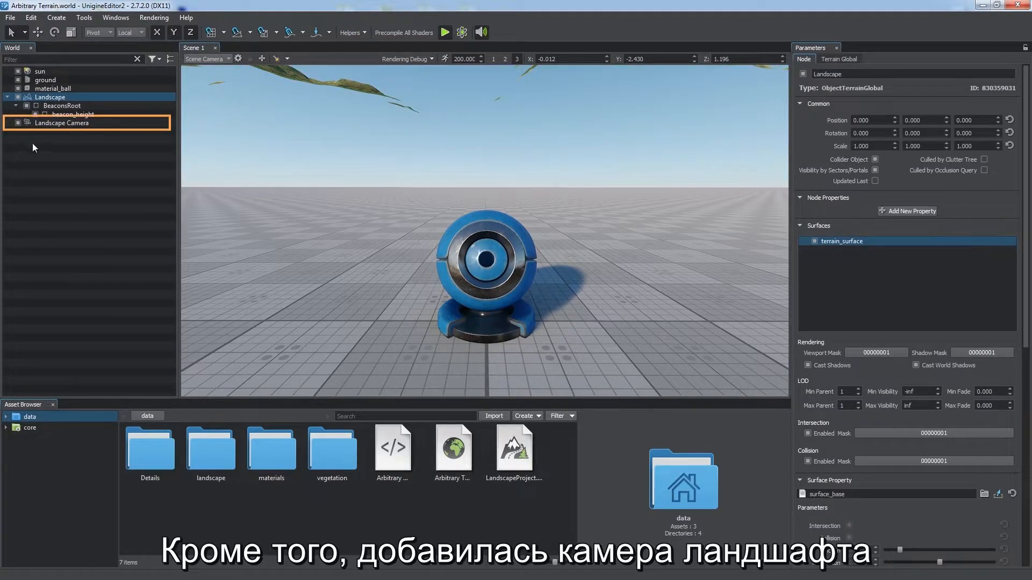
pyautogui.click(202, 59)
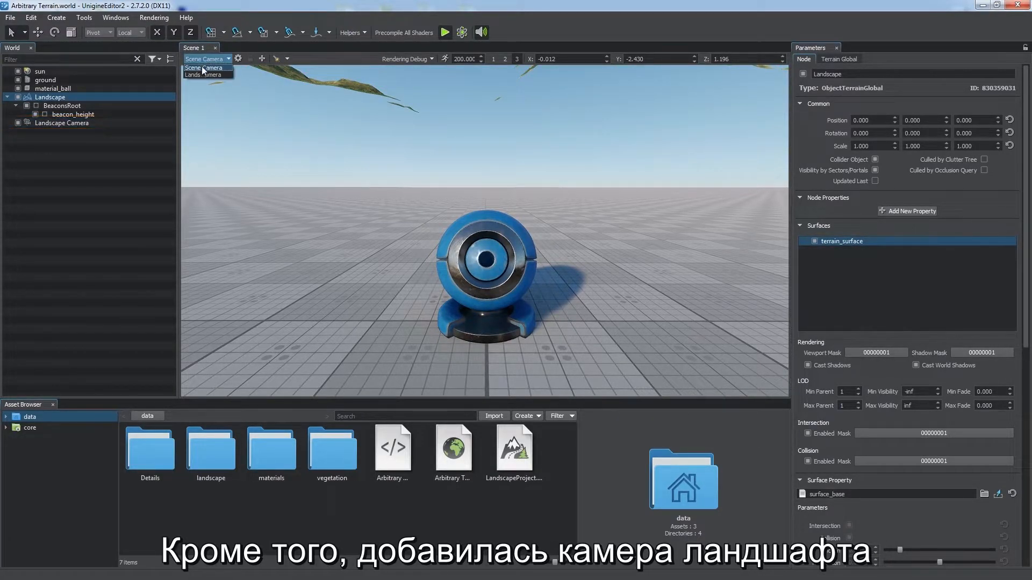
pyautogui.click(203, 76)
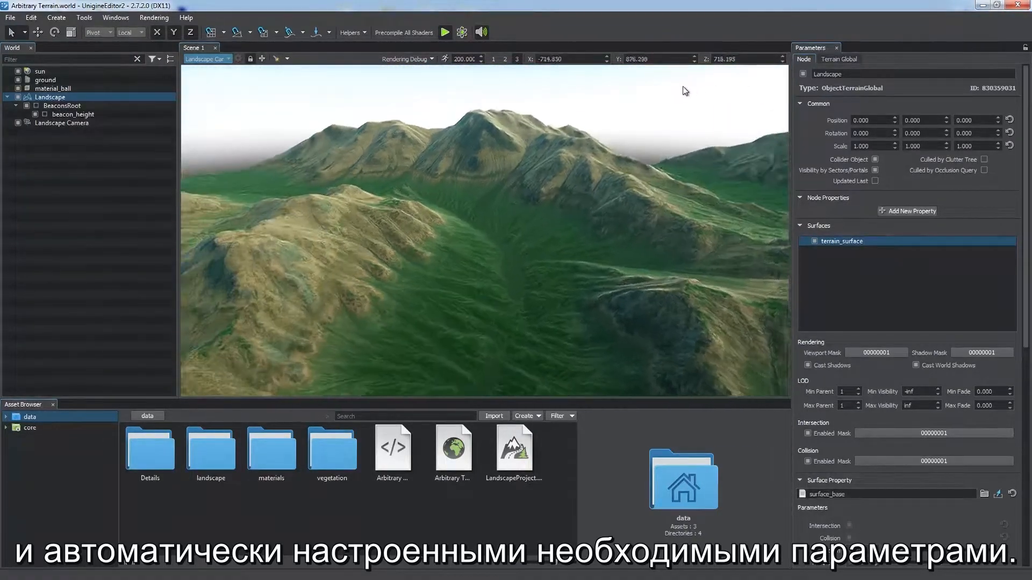
# Step: Look around the generated terrain and focus the view on the beacon_height node
pyautogui.moveTo(623, 95); pyautogui.dragTo(720, 81, button='right')
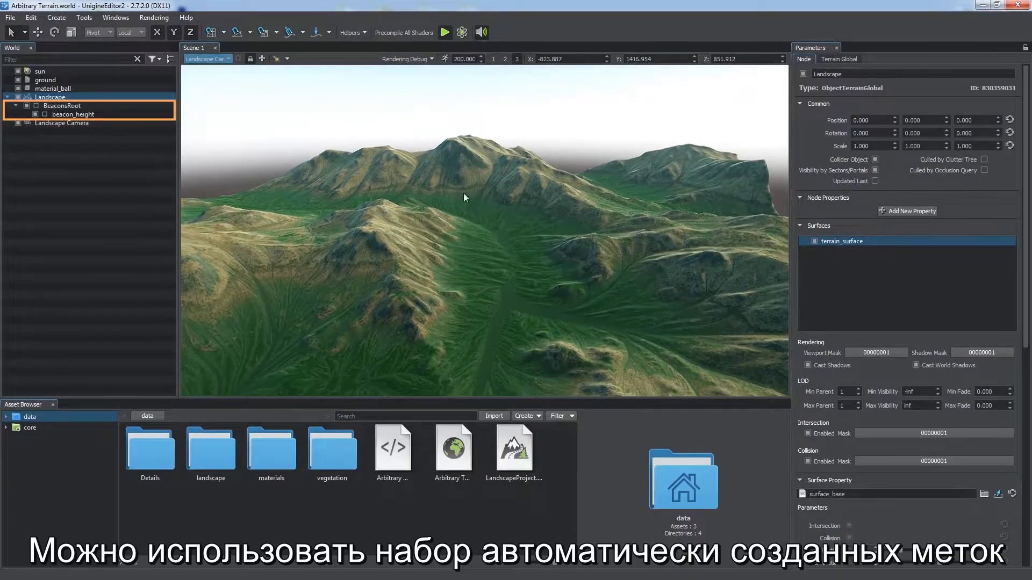
pyautogui.click(73, 114)
pyautogui.press('f')
pyautogui.click(410, 230)
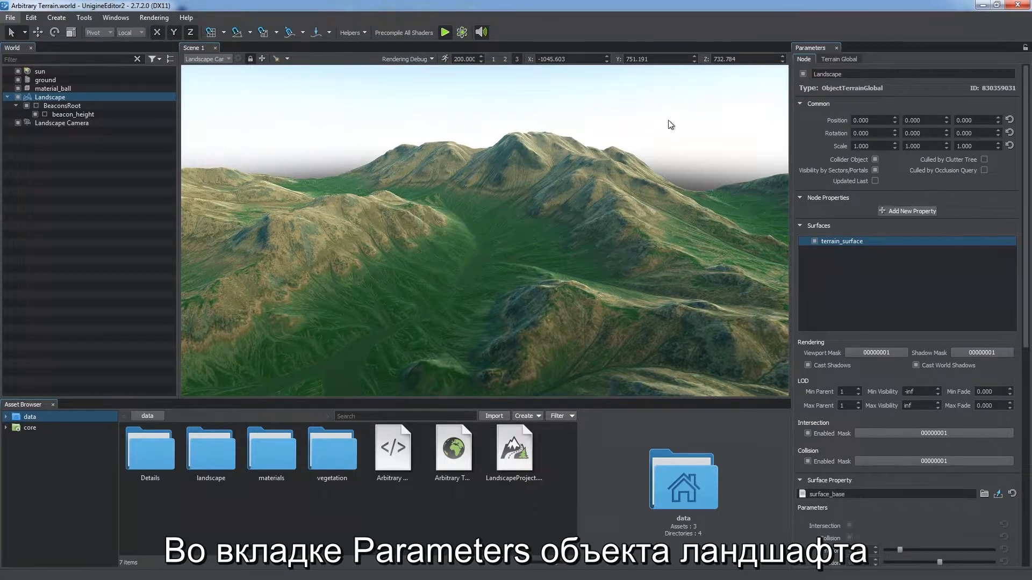
# Step: Examine the Landscape object's Terrain Global parameters, including its height and albedo LODs, and view the terrain
pyautogui.click(839, 60)
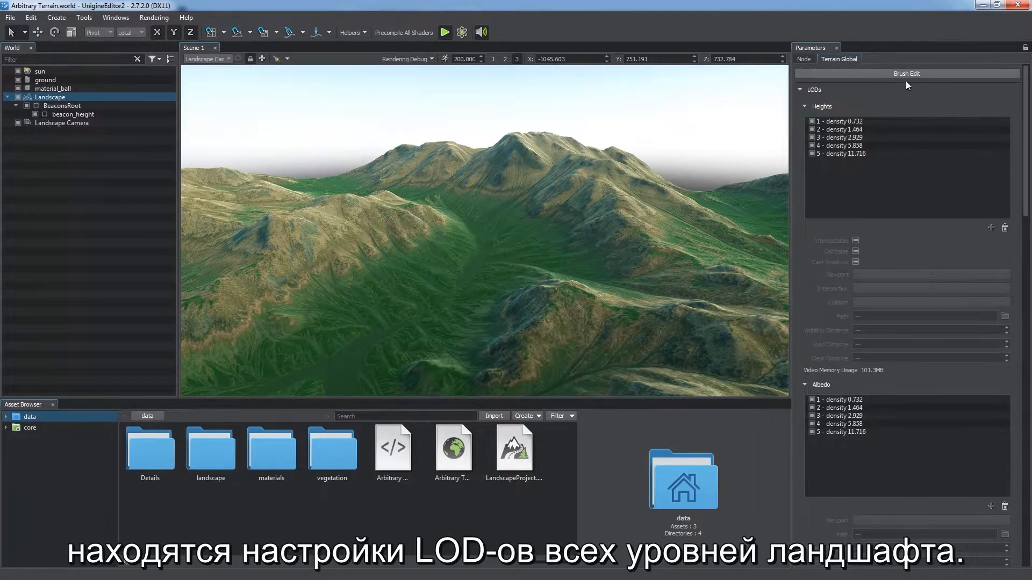
pyautogui.moveTo(1027, 107); pyautogui.dragTo(1030, 302)
pyautogui.press('w')
pyautogui.moveTo(455, 267); pyautogui.dragTo(438, 395, button='right')
# Step: Reopen the LandscapeProject file in a maximized window and select the Masks (Landcover) layer
pyautogui.doubleClick(514, 449)
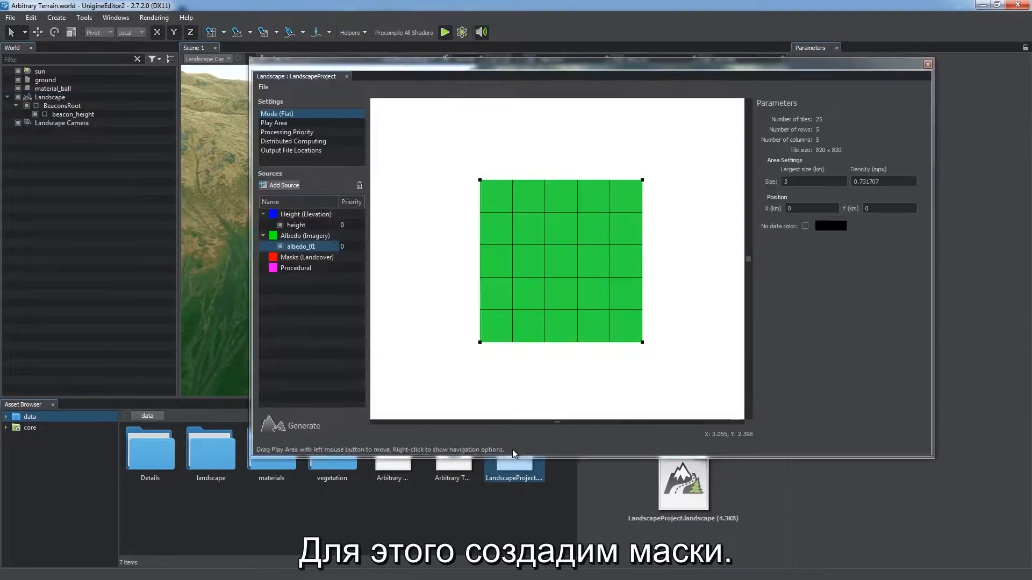
pyautogui.doubleClick(524, 62)
pyautogui.click(74, 195)
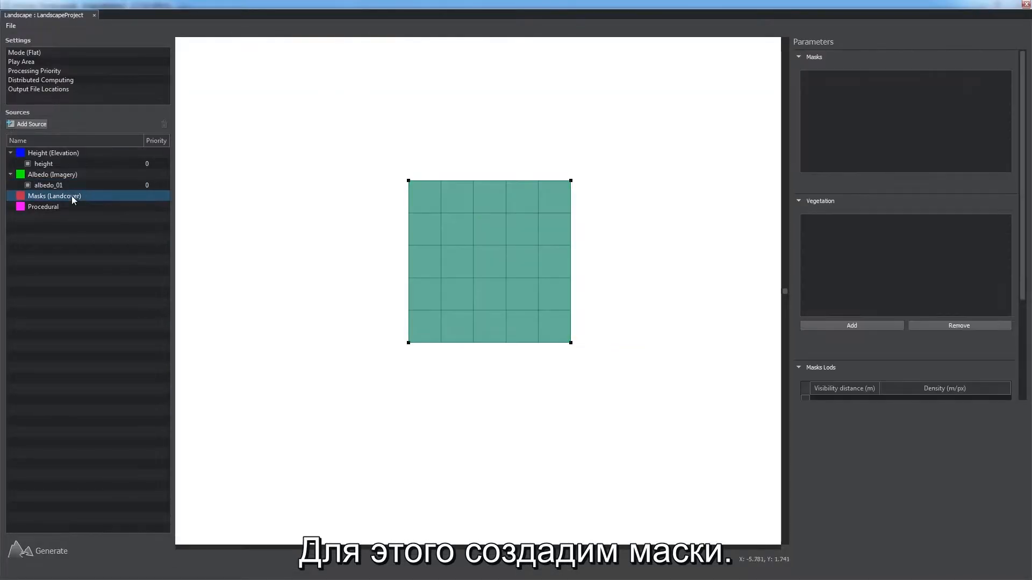
# Step: Add albedo_low.png from the Arbitrary Terrain Generation folder as a Masks (Landcover) source and set its largest size to 3 km
pyautogui.click(28, 125)
pyautogui.click(614, 254)
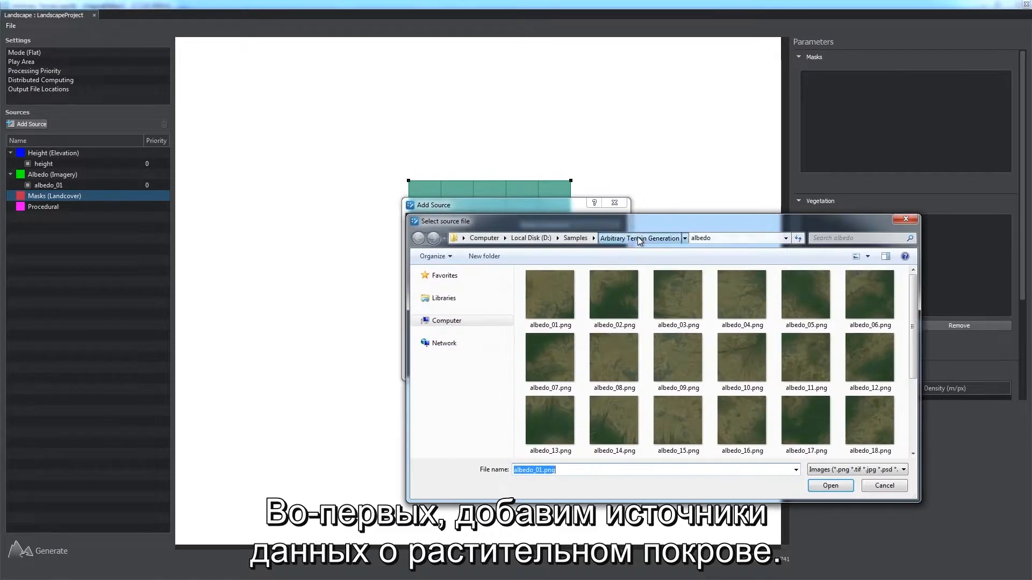
pyautogui.click(638, 242)
pyautogui.click(617, 299)
pyautogui.click(827, 484)
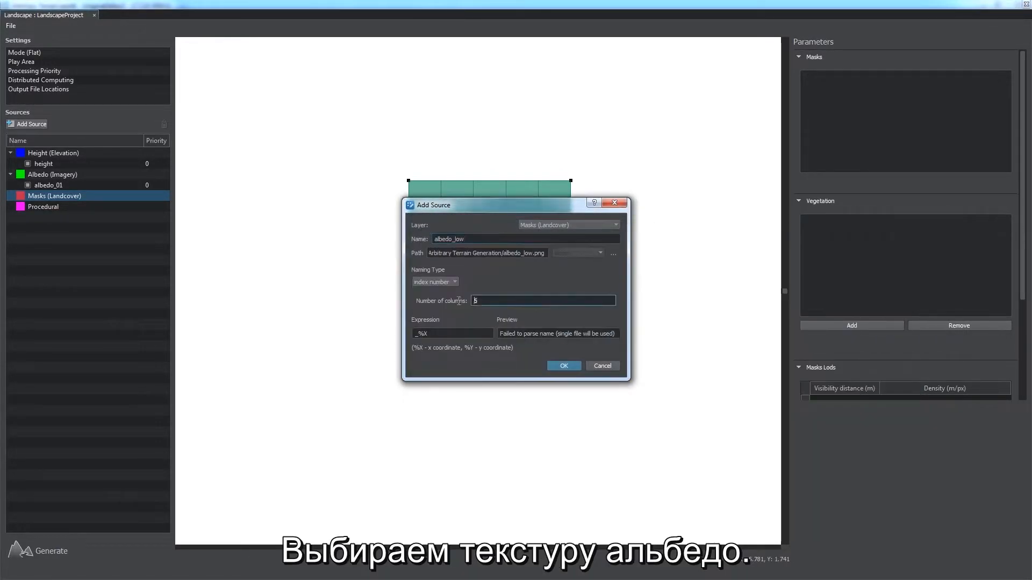
pyautogui.click(564, 366)
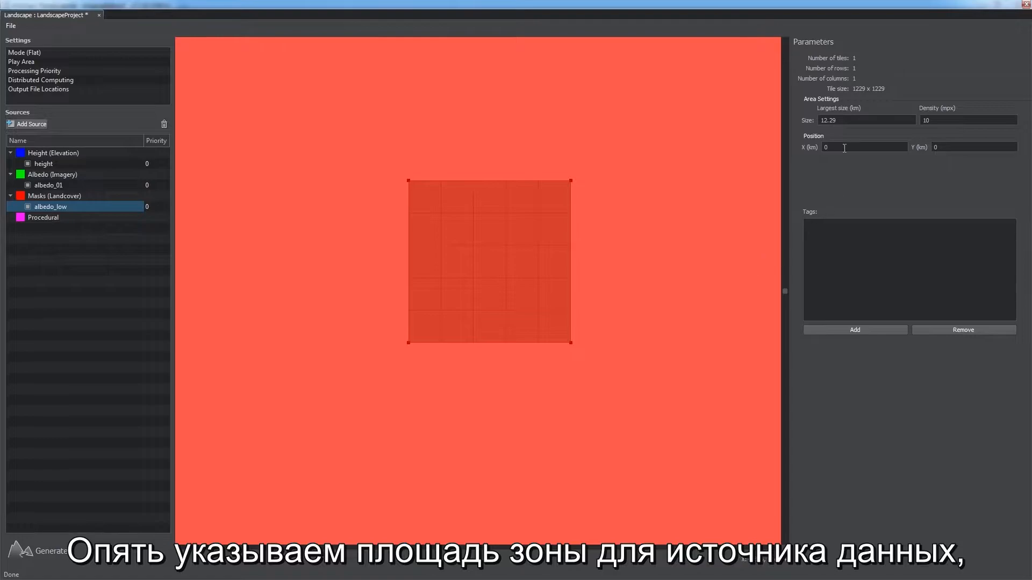
pyautogui.moveTo(843, 119); pyautogui.dragTo(817, 118)
pyautogui.write('3')
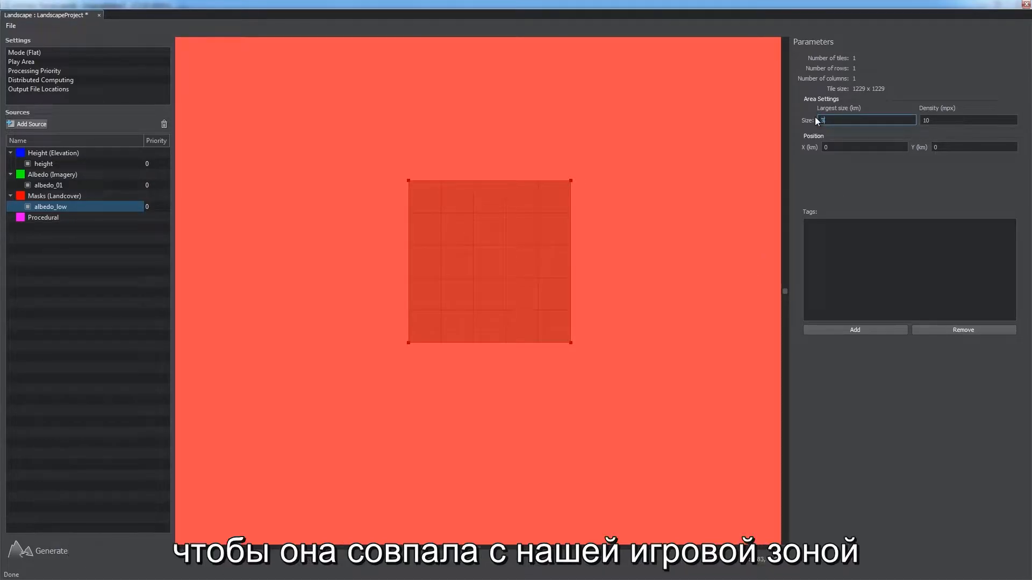
# Step: Add a Vegetation_Area tag to the albedo_low mask source
pyautogui.click(811, 170)
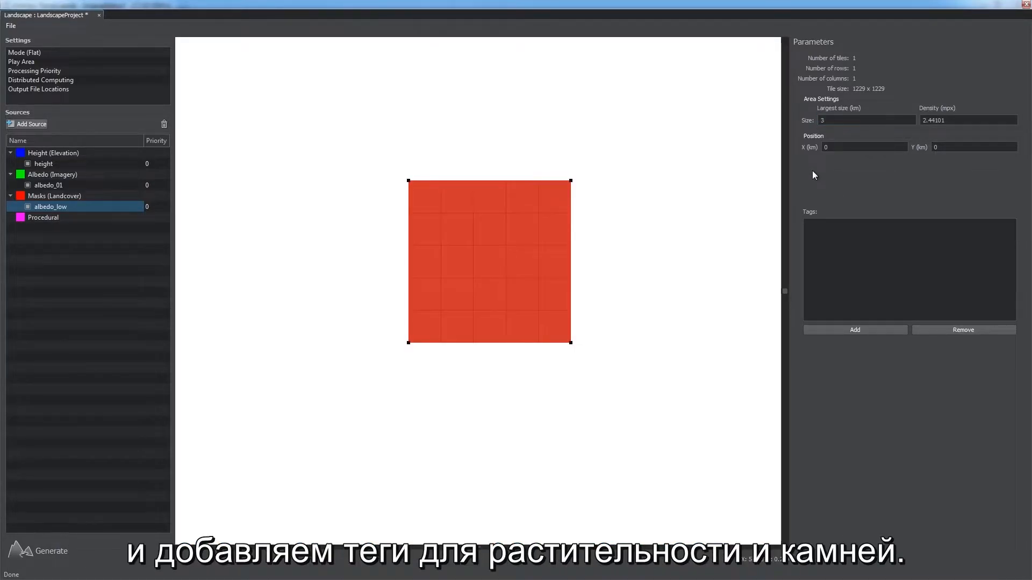
pyautogui.click(840, 330)
pyautogui.write('Vegetati')
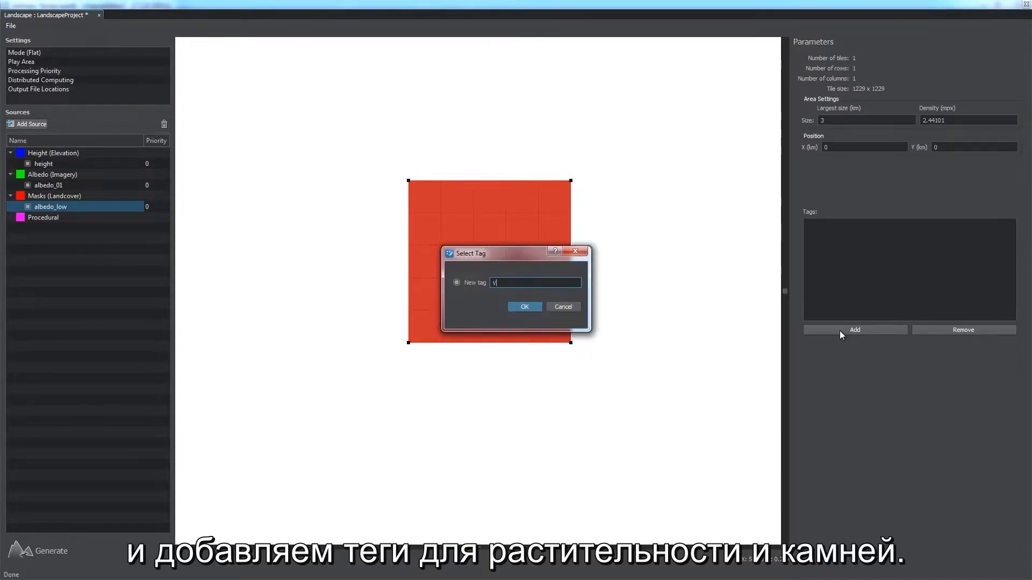
pyautogui.write('on_Area')
pyautogui.press('Return')
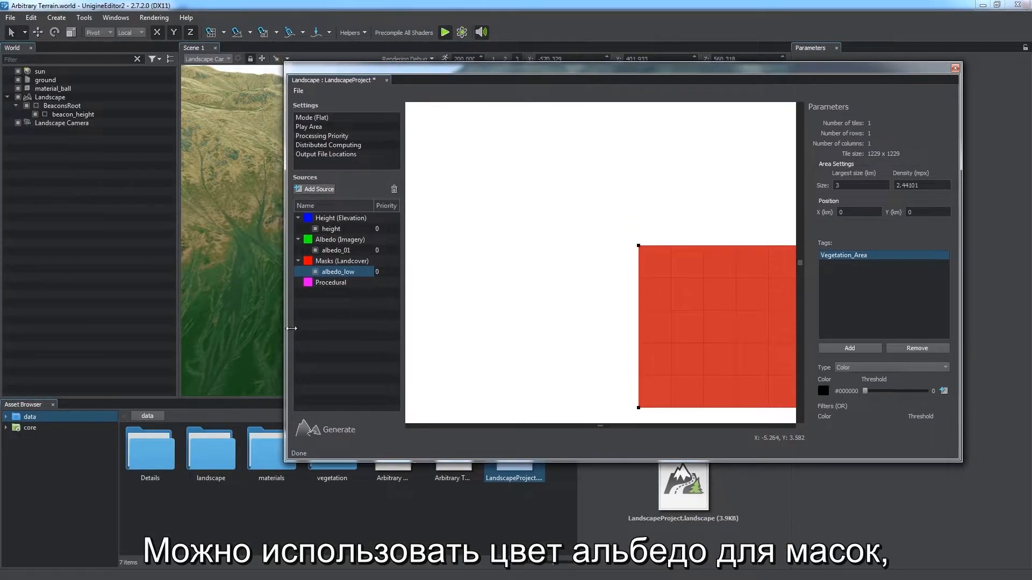
# Step: Sample the green vegetation color from the terrain view and add it as a color filter for the Vegetation_Area tag
pyautogui.moveTo(281, 323); pyautogui.dragTo(527, 332)
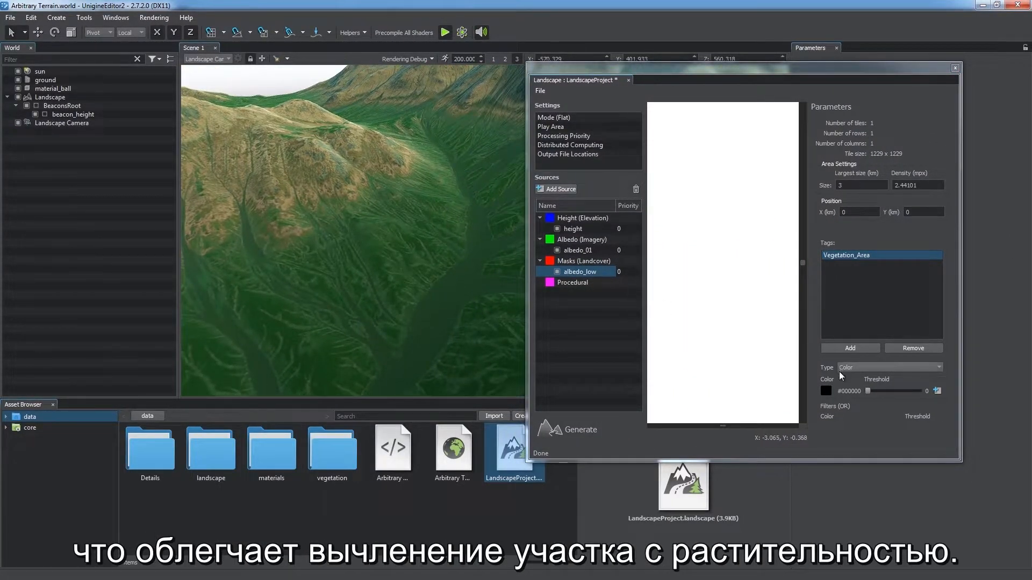
pyautogui.click(828, 391)
pyautogui.click(437, 288)
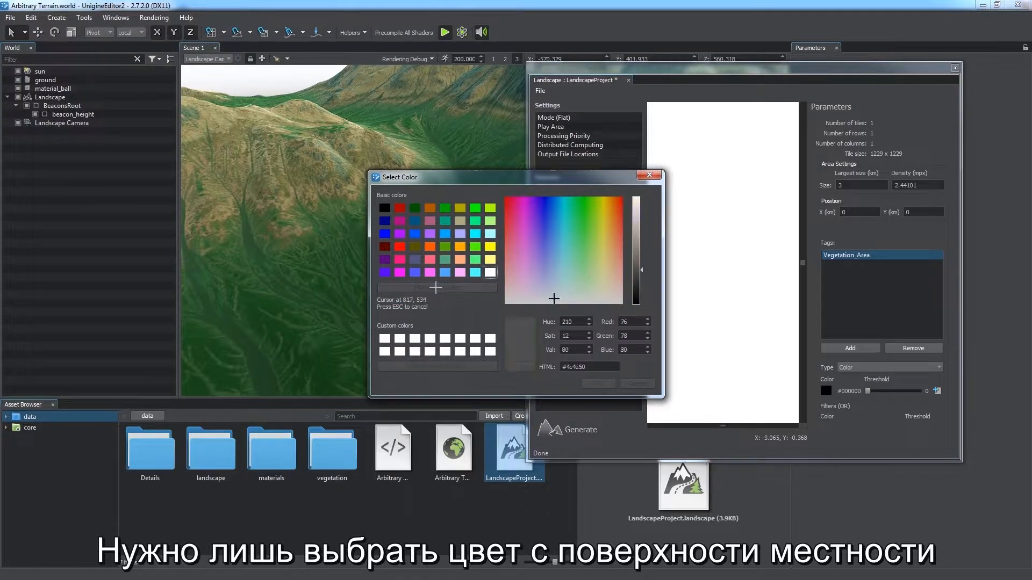
pyautogui.click(241, 247)
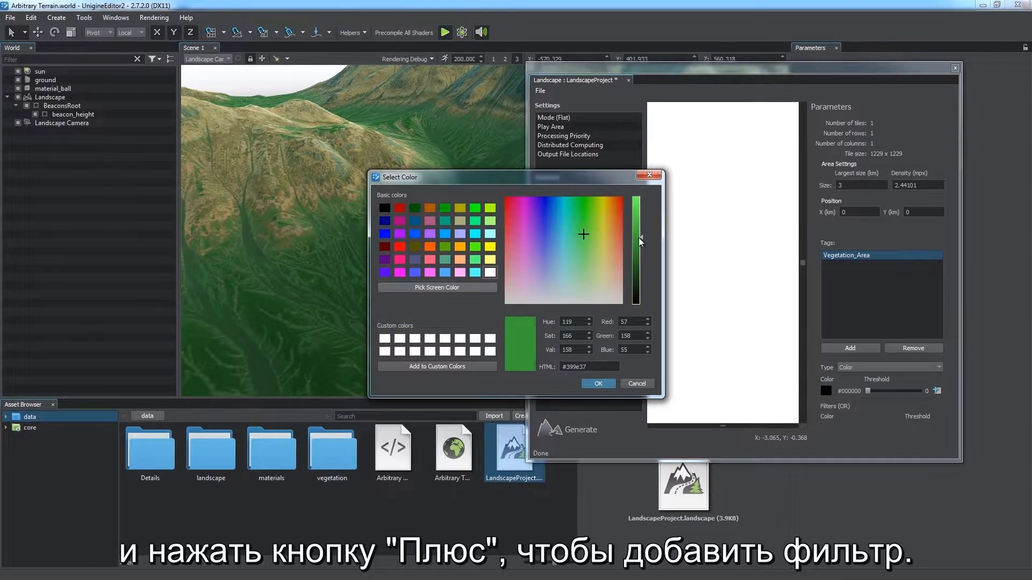
pyautogui.click(597, 383)
pyautogui.click(938, 391)
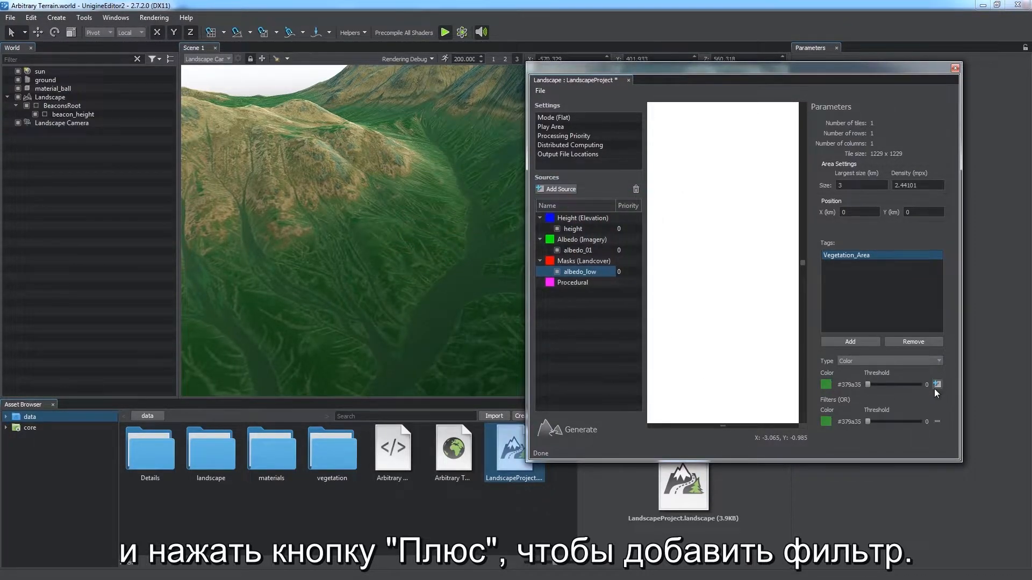
# Step: Add a Rocks_Area tag with a tan #bdba84 color filter and raise the filter thresholds of both tags, using 74 for Rocks_Area
pyautogui.click(850, 341)
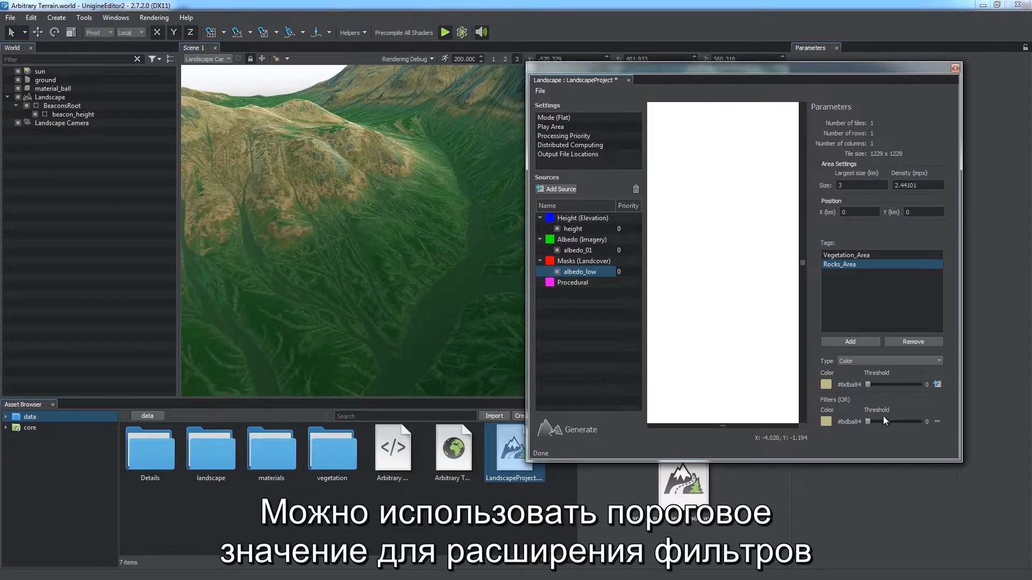
pyautogui.moveTo(883, 416); pyautogui.dragTo(886, 424)
pyautogui.click(851, 256)
pyautogui.moveTo(869, 421); pyautogui.dragTo(883, 422)
pyautogui.click(850, 266)
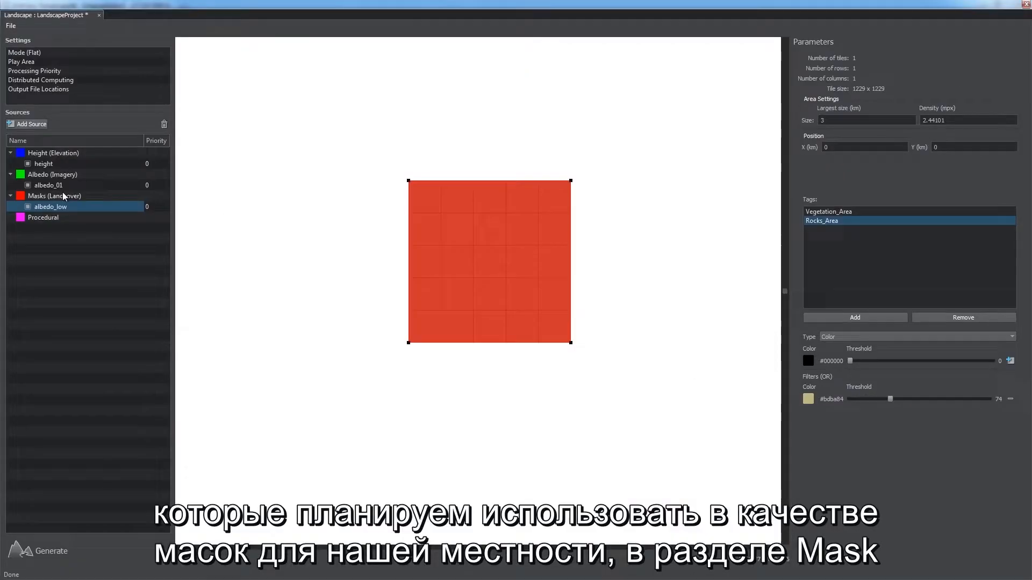
# Step: Review the Masks (Landcover) layer, regenerate the terrain with its masks and close the landscape project window
pyautogui.click(63, 196)
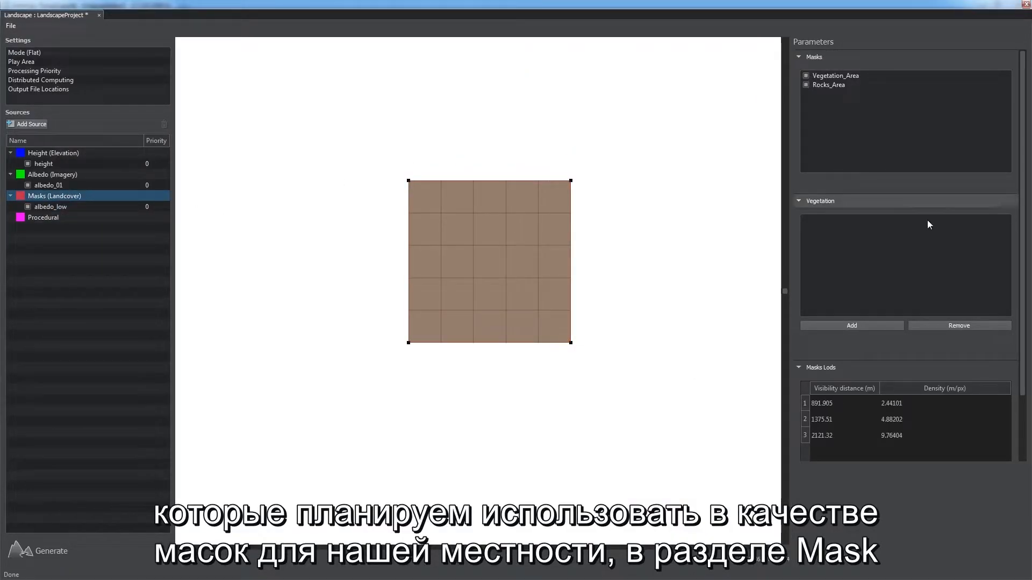
pyautogui.click(49, 551)
pyautogui.click(474, 207)
pyautogui.click(489, 237)
pyautogui.click(516, 384)
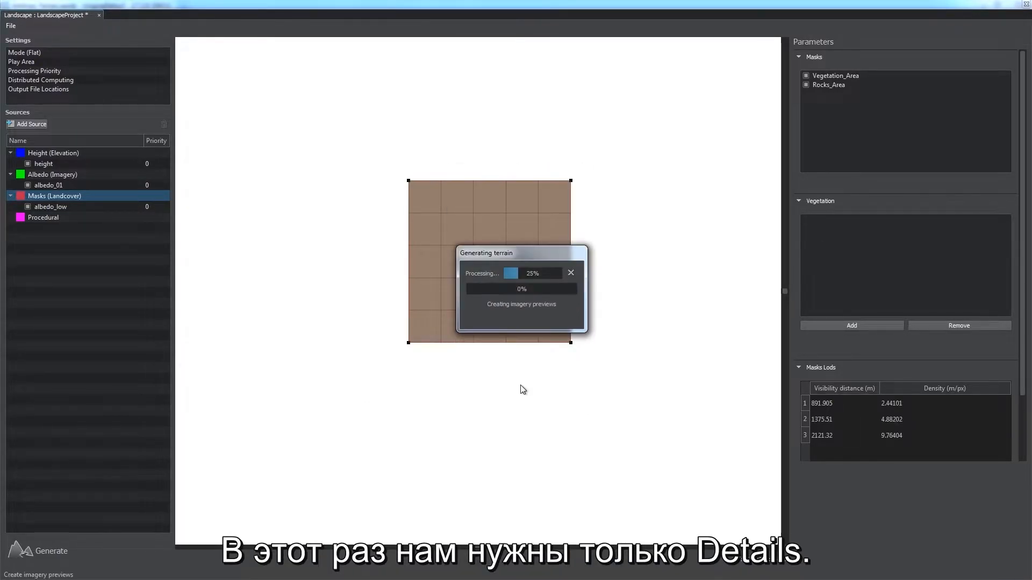
pyautogui.click(1025, 5)
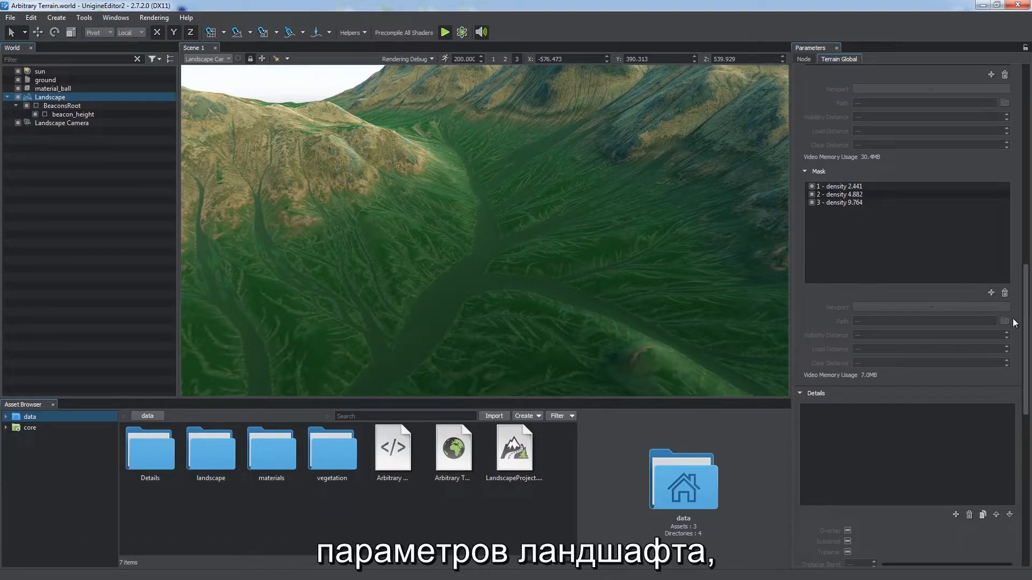
# Step: Add a Landscape detail masked by Vegetation_Area, with threshold 0.807, width 0.269 and contrast 0.211
pyautogui.scroll(-5, 1015, 322)
pyautogui.click(956, 347)
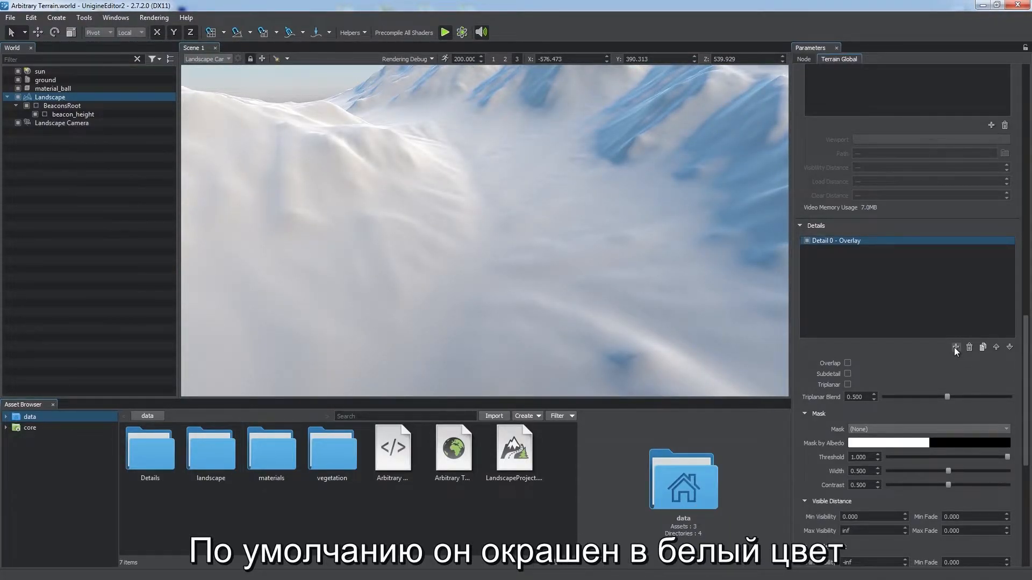
pyautogui.click(940, 429)
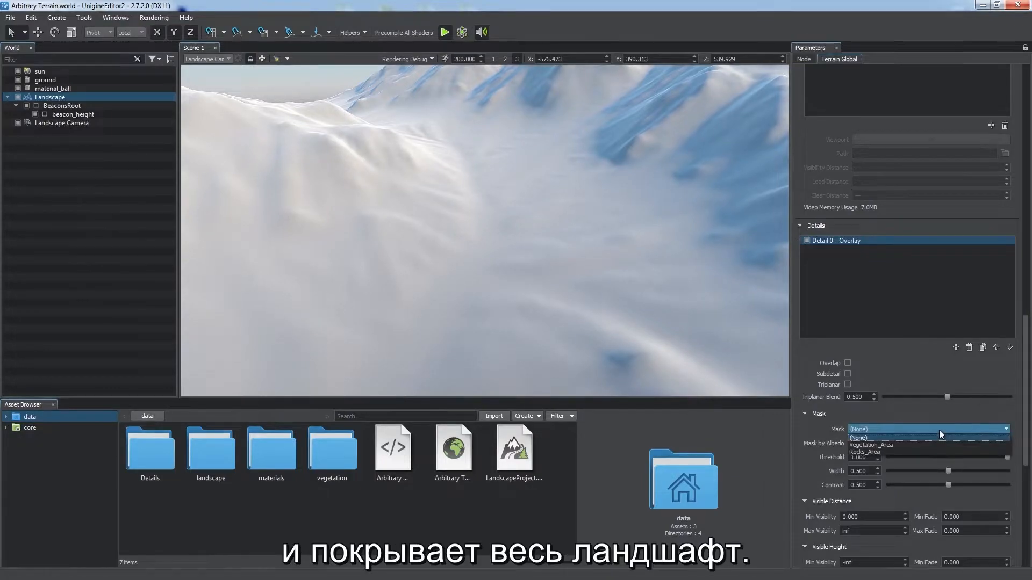
pyautogui.click(917, 445)
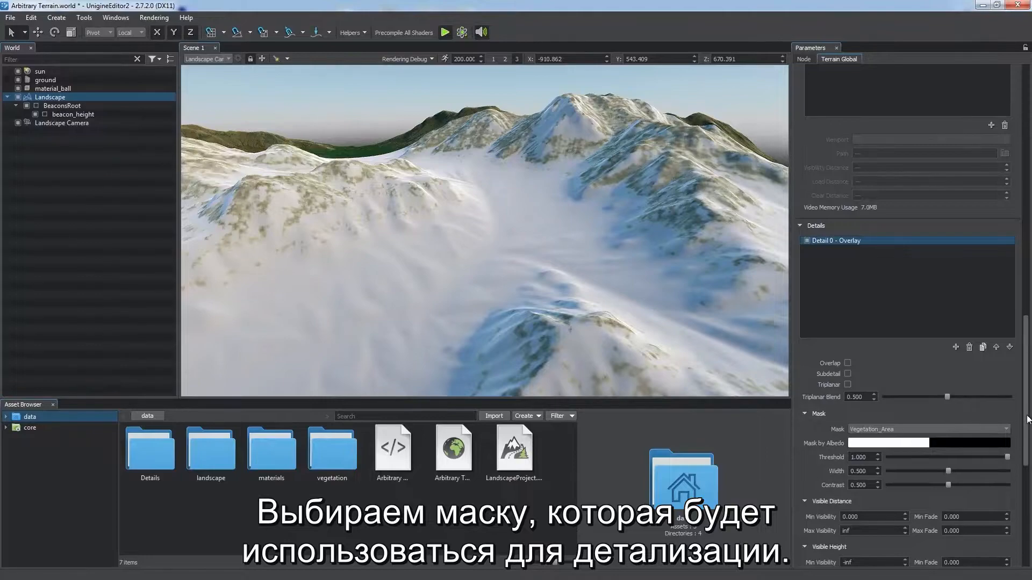
pyautogui.scroll(-2, 941, 409)
pyautogui.moveTo(948, 406); pyautogui.dragTo(913, 421)
pyautogui.moveTo(1003, 395); pyautogui.dragTo(920, 409)
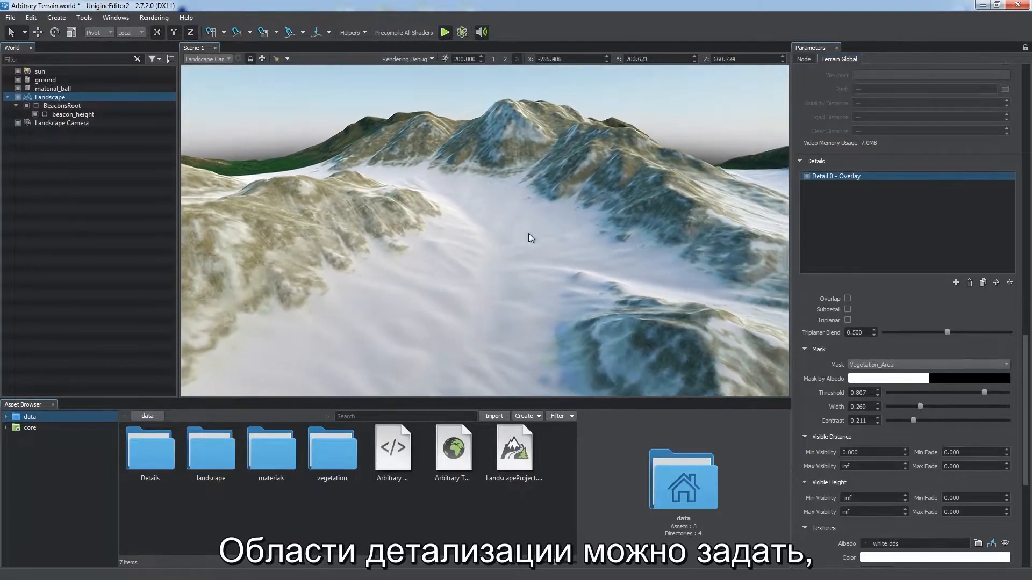
# Step: Try the Rocks_Area mask on the detail and switch it back to Vegetation_Area
pyautogui.click(881, 365)
pyautogui.click(869, 386)
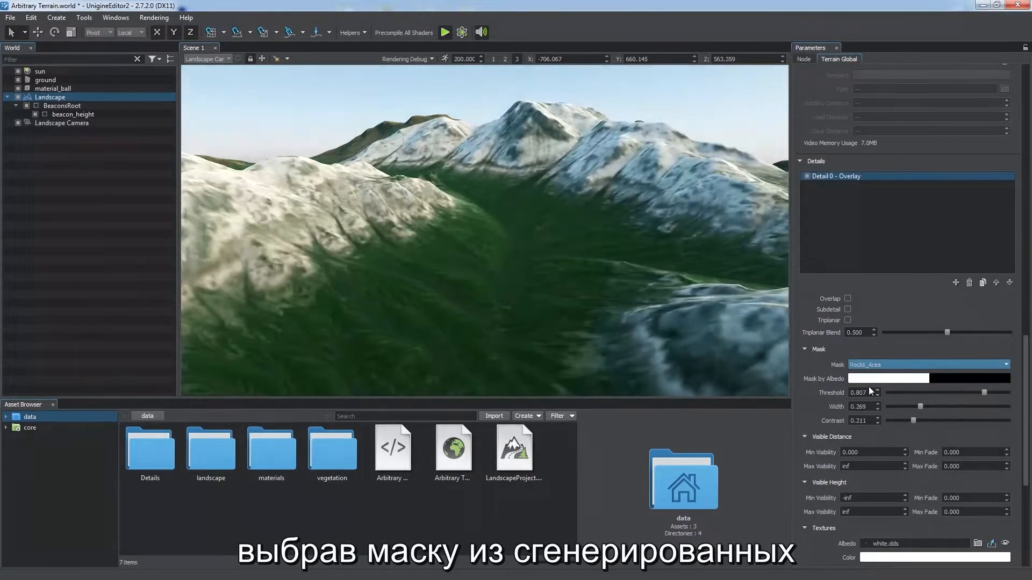
pyautogui.click(927, 366)
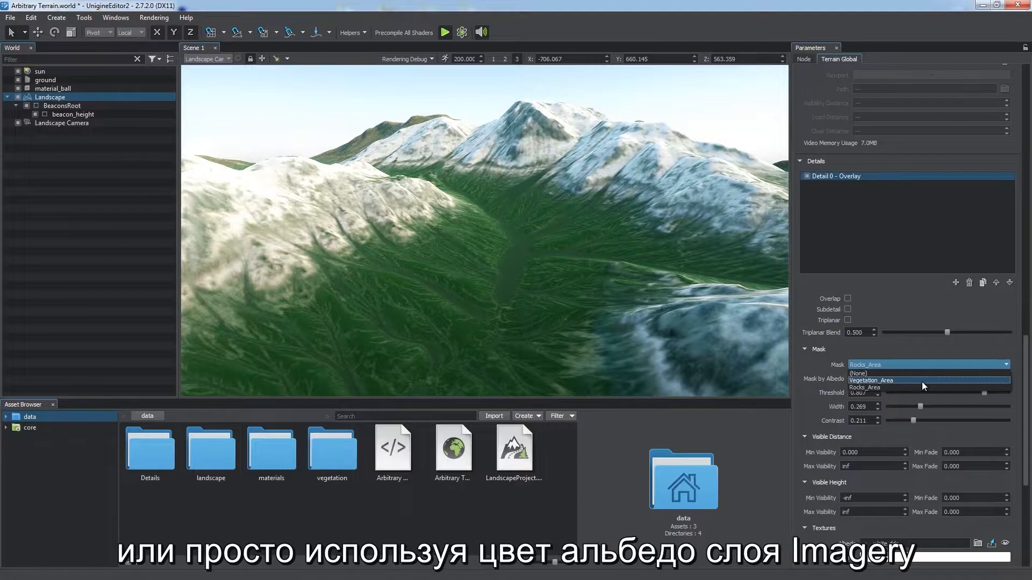
pyautogui.click(921, 381)
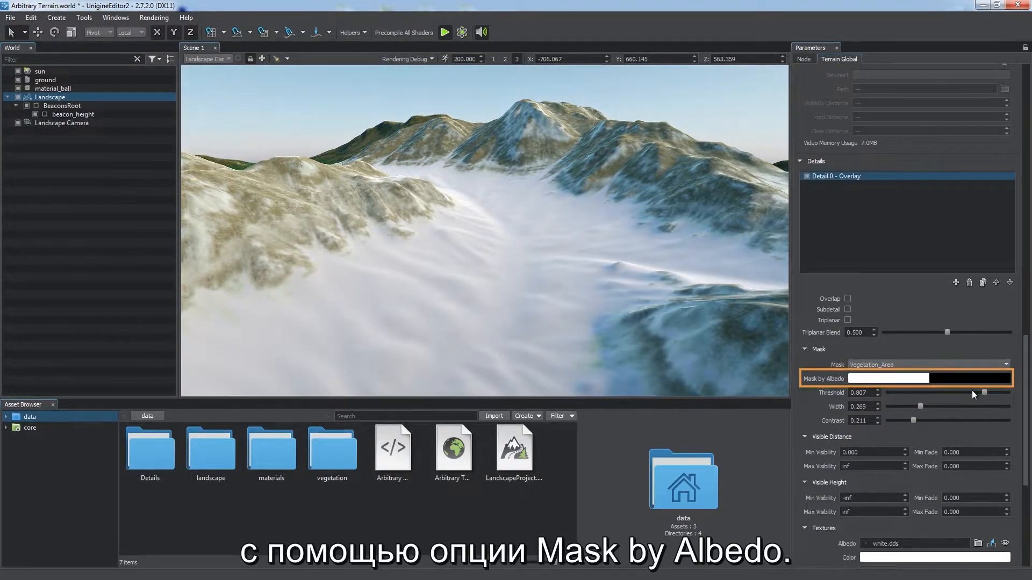
# Step: Assign grass_alb.jpg as albedo, grass_n.tga as normal and ground_h.jpg as height texture of the detail, and update the texture arrays
pyautogui.moveTo(1025, 390); pyautogui.dragTo(1025, 475)
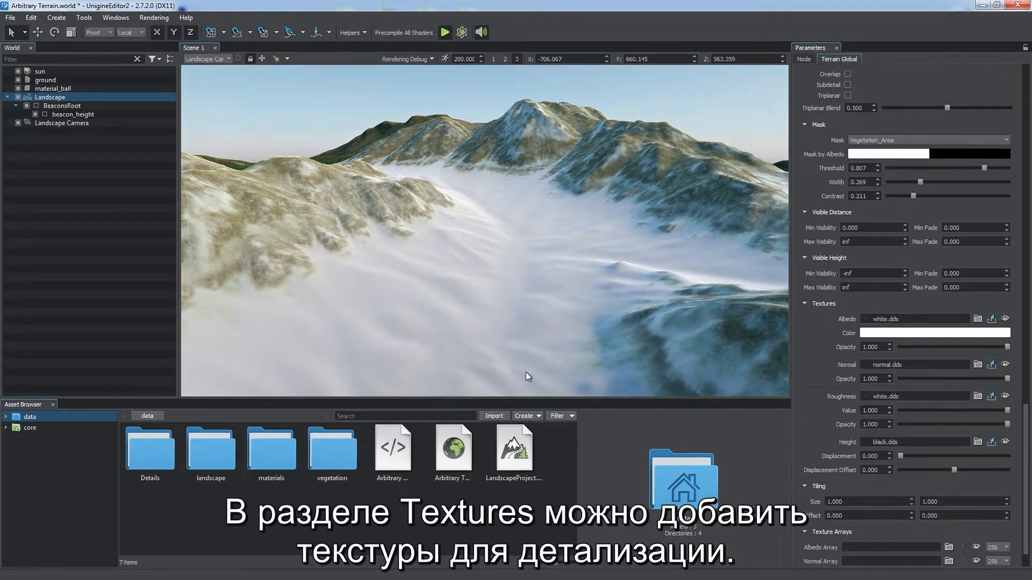
pyautogui.click(6, 417)
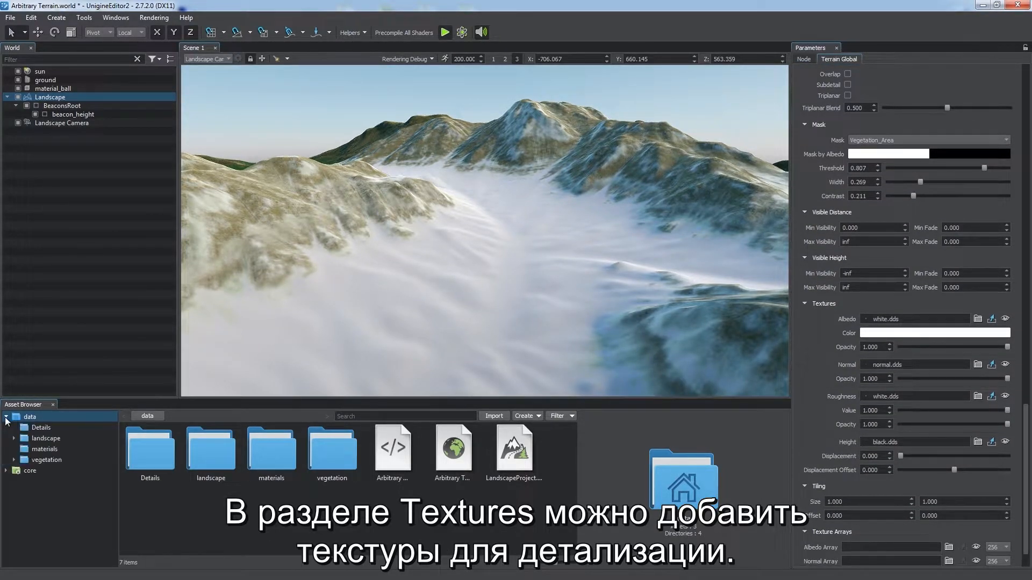
pyautogui.click(40, 427)
pyautogui.moveTo(150, 449); pyautogui.dragTo(866, 317)
pyautogui.moveTo(210, 448); pyautogui.dragTo(887, 365)
pyautogui.moveTo(272, 449); pyautogui.dragTo(909, 442)
pyautogui.scroll(-1, 831, 424)
pyautogui.click(887, 555)
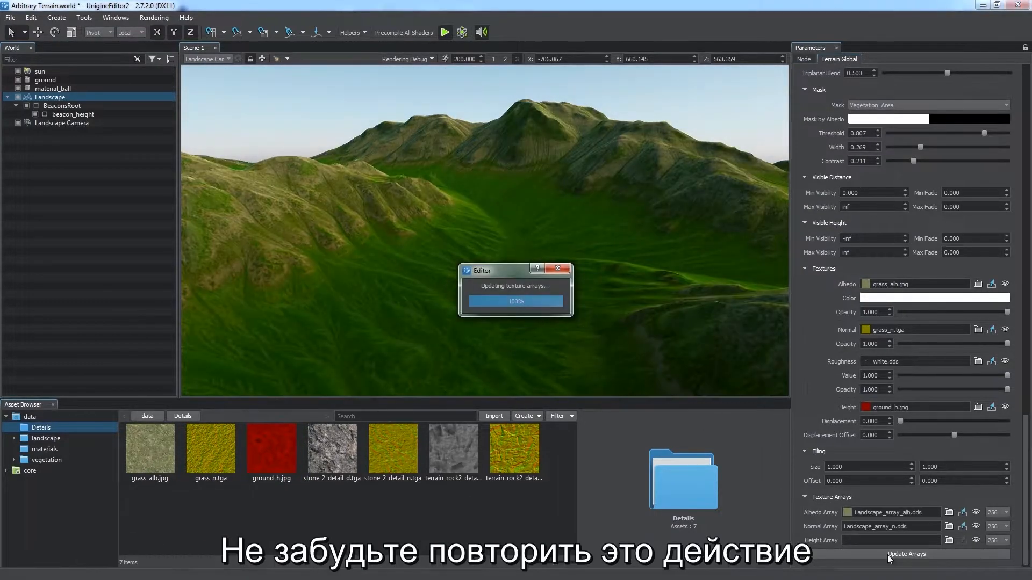
# Step: Move close to the ground and set the detail's texture tiling size to 30 by 30
pyautogui.press('w')
pyautogui.moveTo(563, 285)
pyautogui.mouseDown(button='right')
pyautogui.moveTo(569, 297)
pyautogui.moveTo(567, 278)
pyautogui.moveTo(553, 280)
pyautogui.mouseUp(button='right')
pyautogui.press('2')
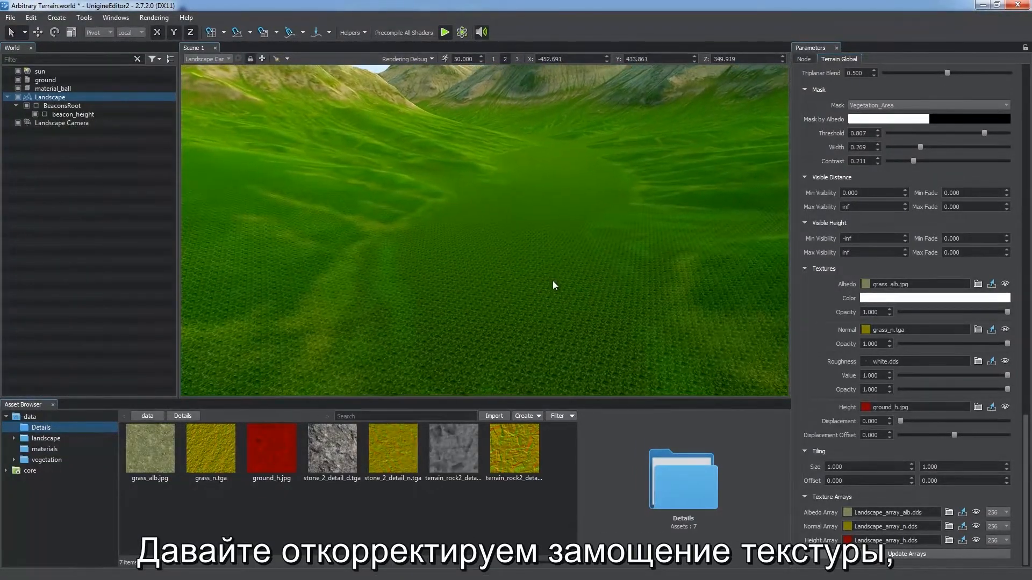
pyautogui.moveTo(854, 466); pyautogui.dragTo(781, 466)
pyautogui.write('30')
pyautogui.press('Tab')
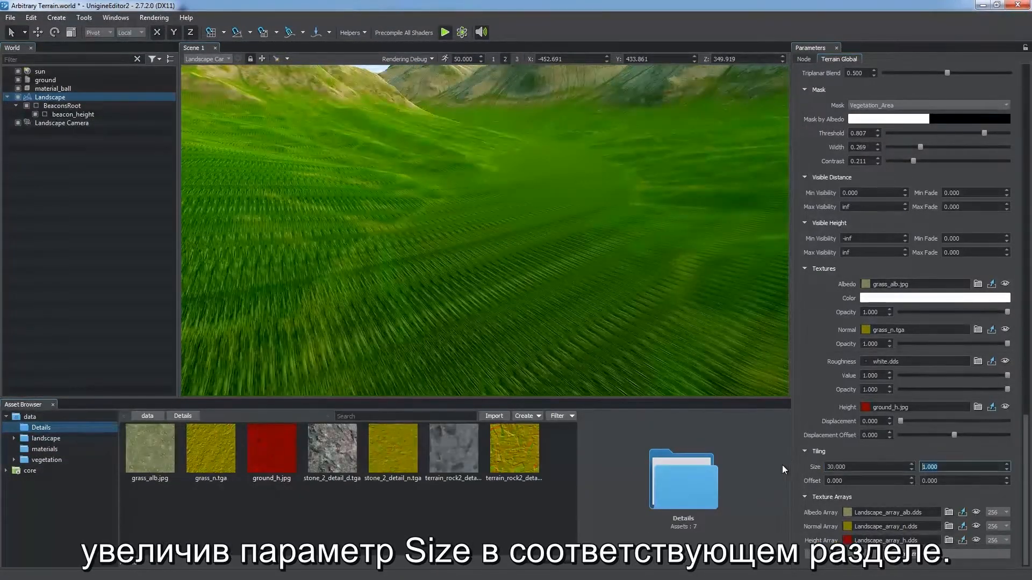
pyautogui.write('30')
pyautogui.press('Return')
pyautogui.press('s')
pyautogui.moveTo(584, 260); pyautogui.dragTo(586, 262, button='right')
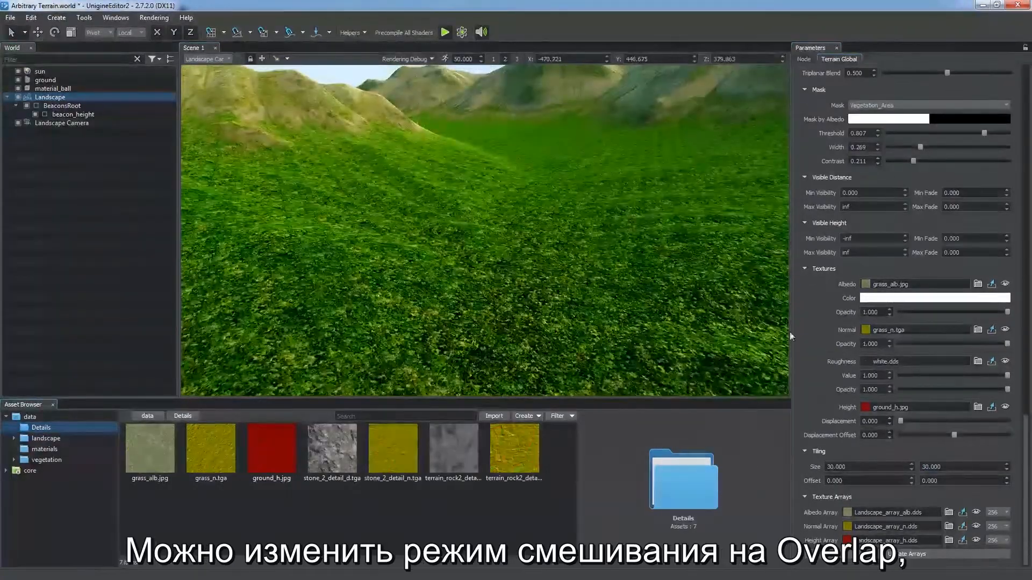
# Step: Enable Overlap blending for the grass detail and tint its albedo color muted green (#869986)
pyautogui.scroll(6, 804, 335)
pyautogui.click(847, 233)
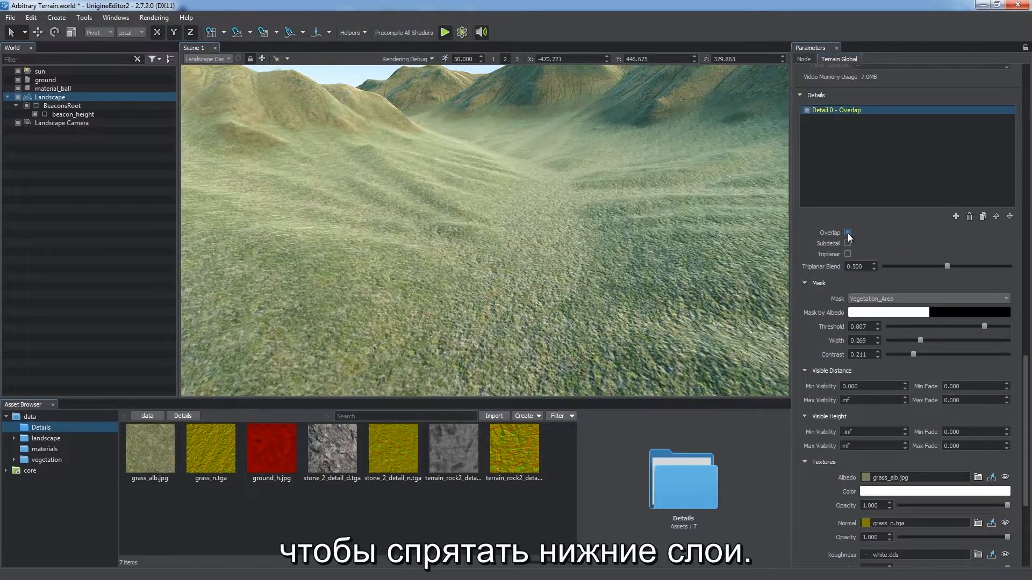
pyautogui.scroll(-3, 914, 377)
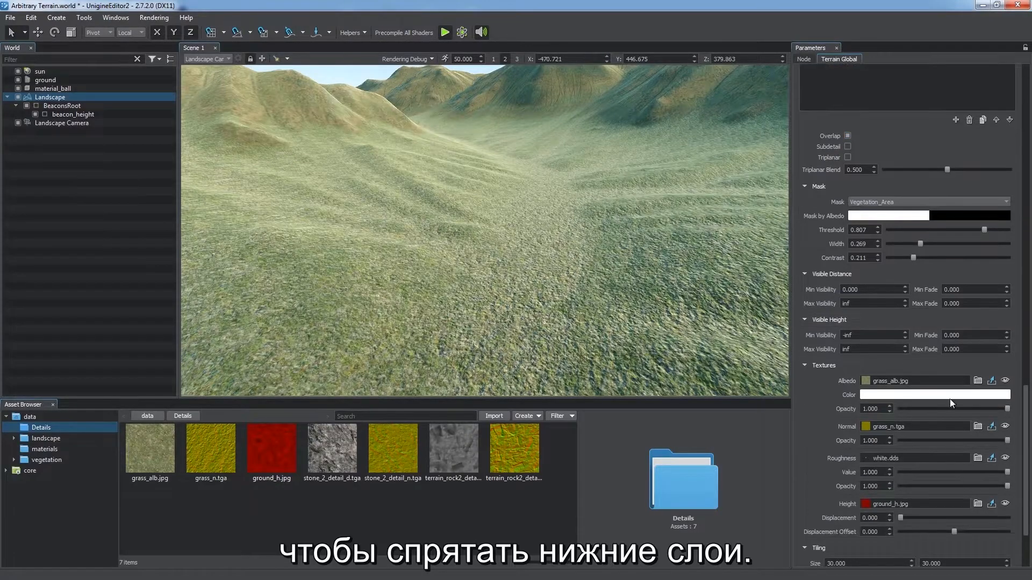
pyautogui.click(935, 395)
pyautogui.moveTo(519, 171); pyautogui.dragTo(788, 177)
pyautogui.click(852, 295)
pyautogui.click(910, 245)
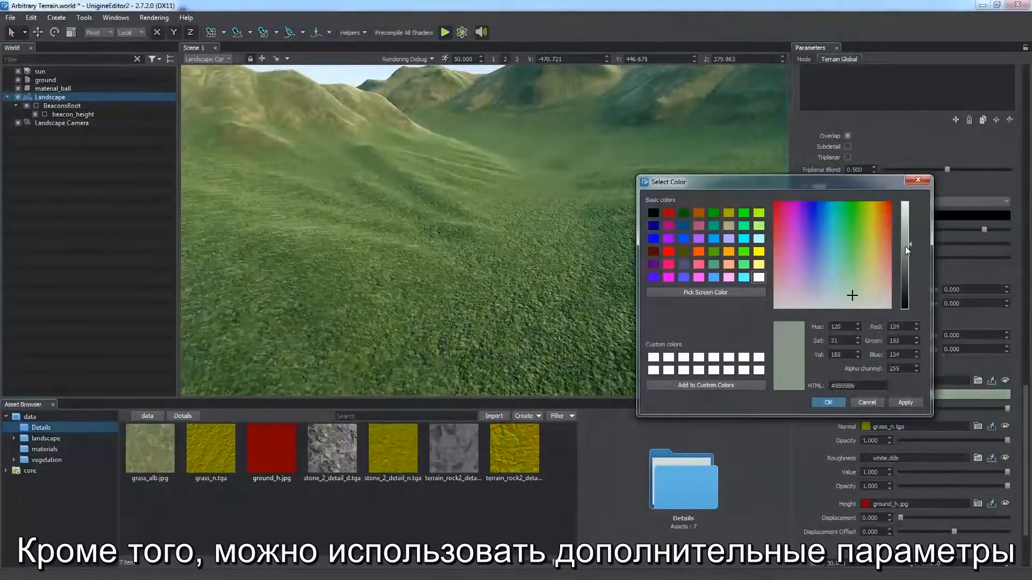
pyautogui.click(832, 404)
# Step: Set the grass detail's albedo opacity to 0.478, normal opacity to 0.632, maximum visibility distance to 1000 and maximum fade to 500
pyautogui.moveTo(1007, 409); pyautogui.dragTo(951, 410)
pyautogui.moveTo(1006, 440); pyautogui.dragTo(968, 438)
pyautogui.moveTo(877, 304); pyautogui.dragTo(818, 305)
pyautogui.write('1000')
pyautogui.press('Tab')
pyautogui.write('500')
pyautogui.press('Return')
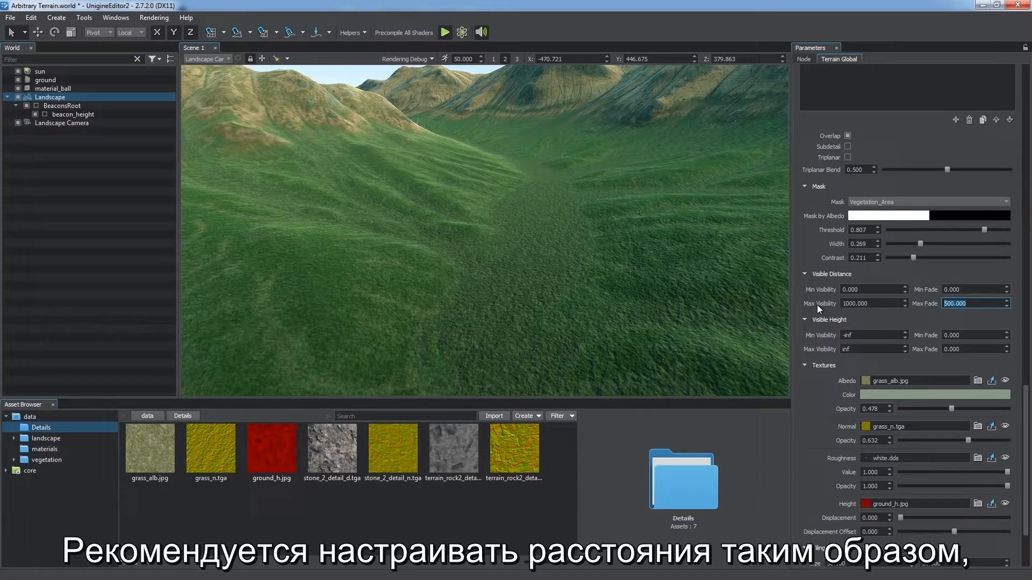
pyautogui.click(811, 393)
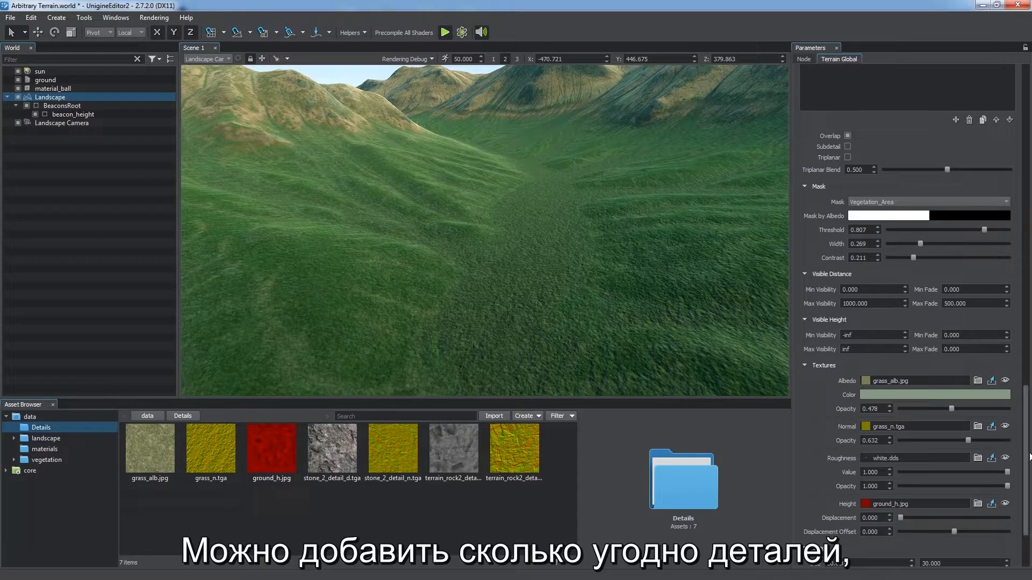
# Step: Add a second terrain detail with Overlap and Subdetail enabled, and move the camera closer to the ground
pyautogui.moveTo(1028, 457); pyautogui.dragTo(1013, 379)
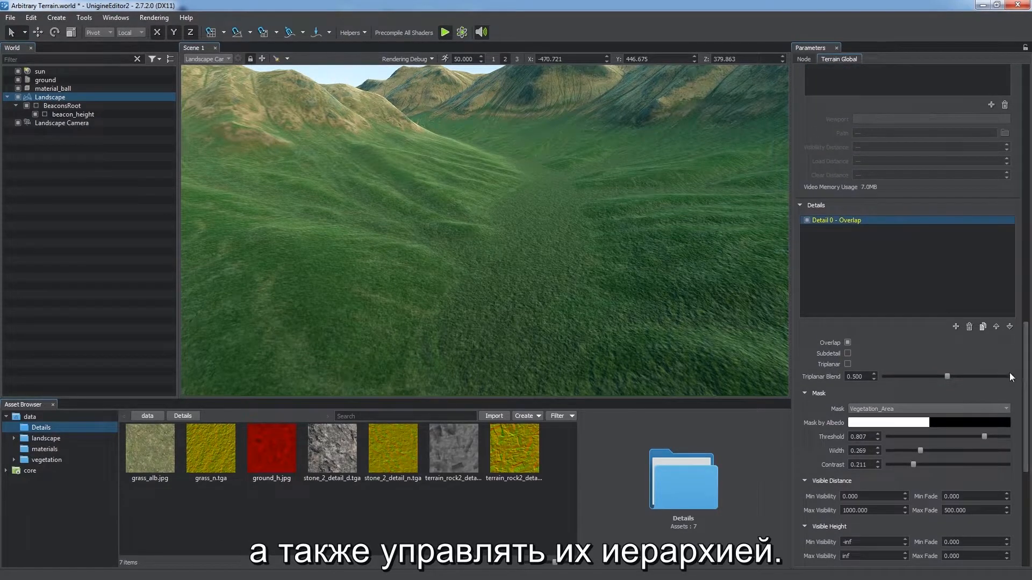
pyautogui.click(956, 327)
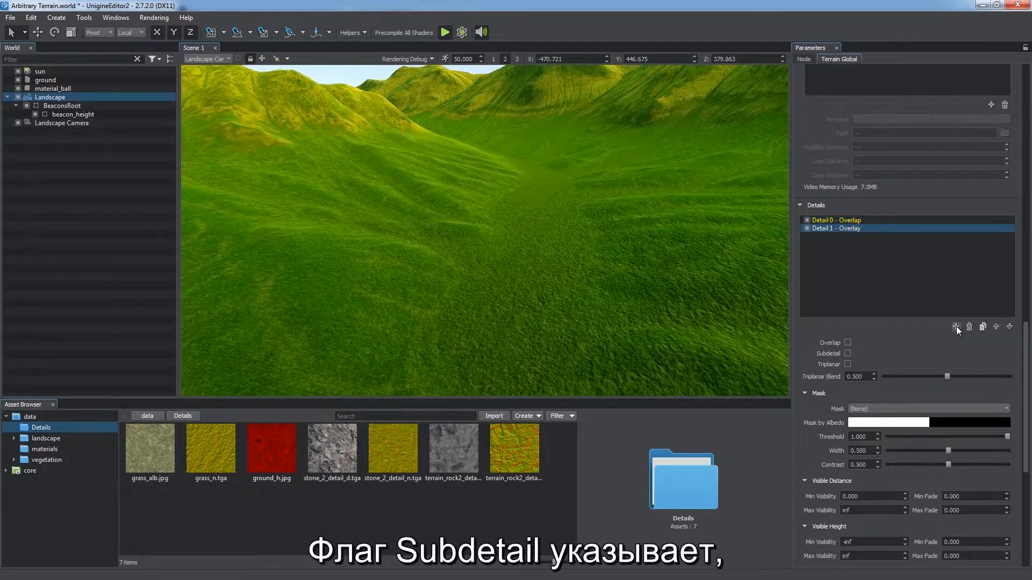
pyautogui.click(848, 342)
pyautogui.click(847, 353)
pyautogui.press('w')
pyautogui.moveTo(627, 295); pyautogui.dragTo(657, 247, button='right')
# Step: Set the subdetail's texture tiling size to 5 by 5
pyautogui.scroll(-10, 817, 395)
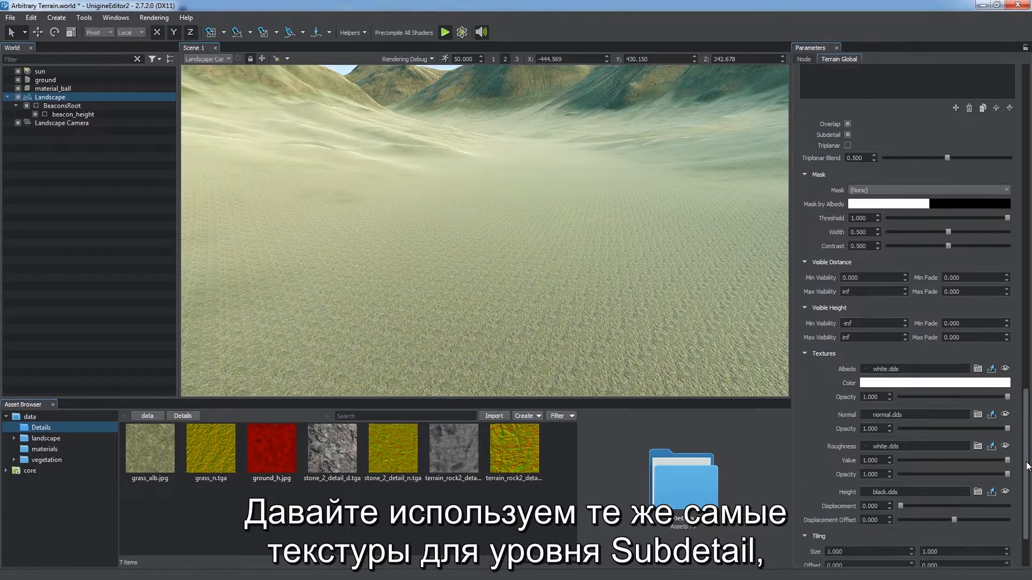
pyautogui.write('5')
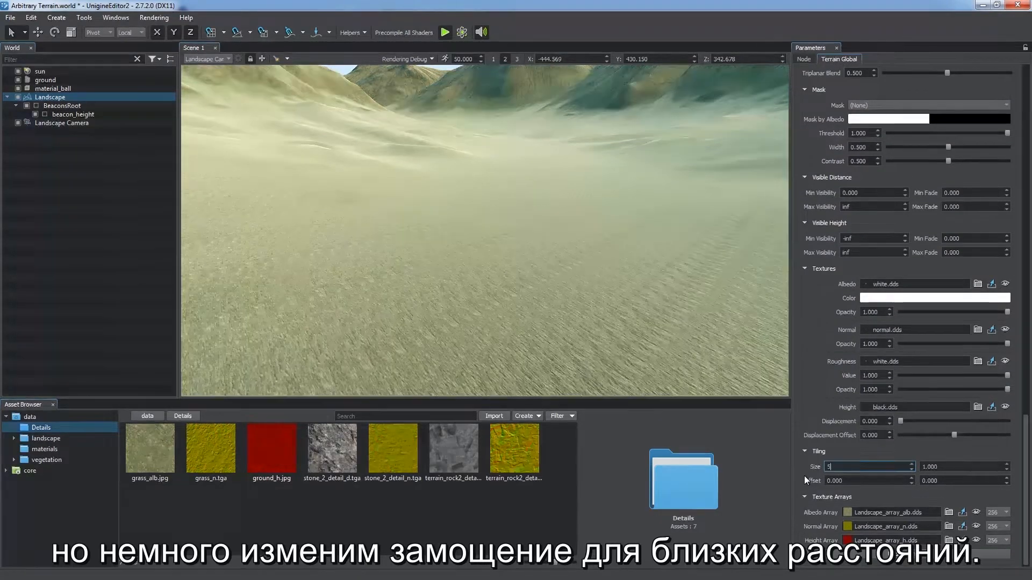
pyautogui.press('Tab')
pyautogui.write('5')
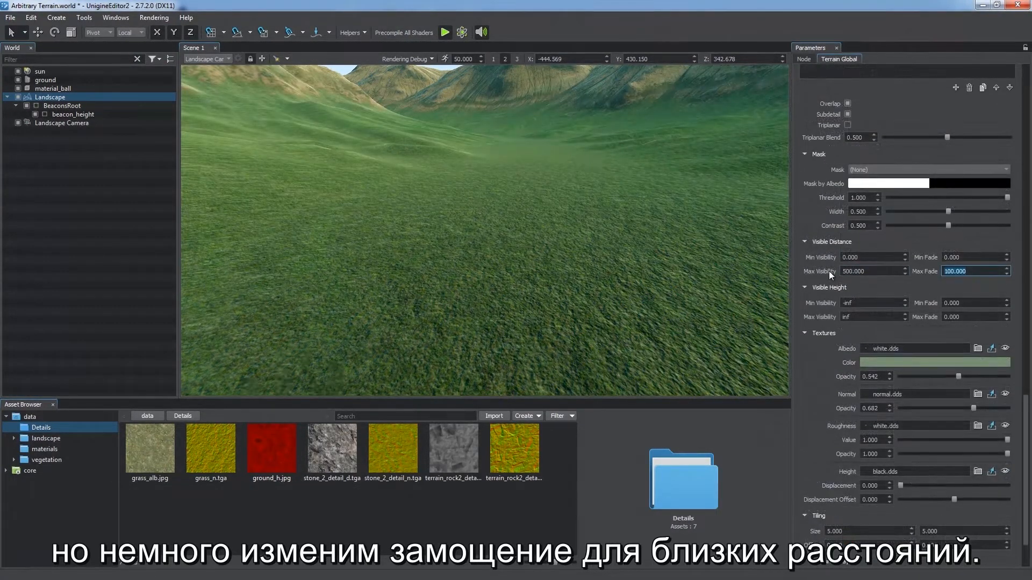
# Step: Set the Rocks_Area detail's albedo opacity to 0.398 and its normal opacity to 0.771
pyautogui.press('s')
pyautogui.moveTo(577, 219); pyautogui.dragTo(480, 241, button='right')
pyautogui.press('w')
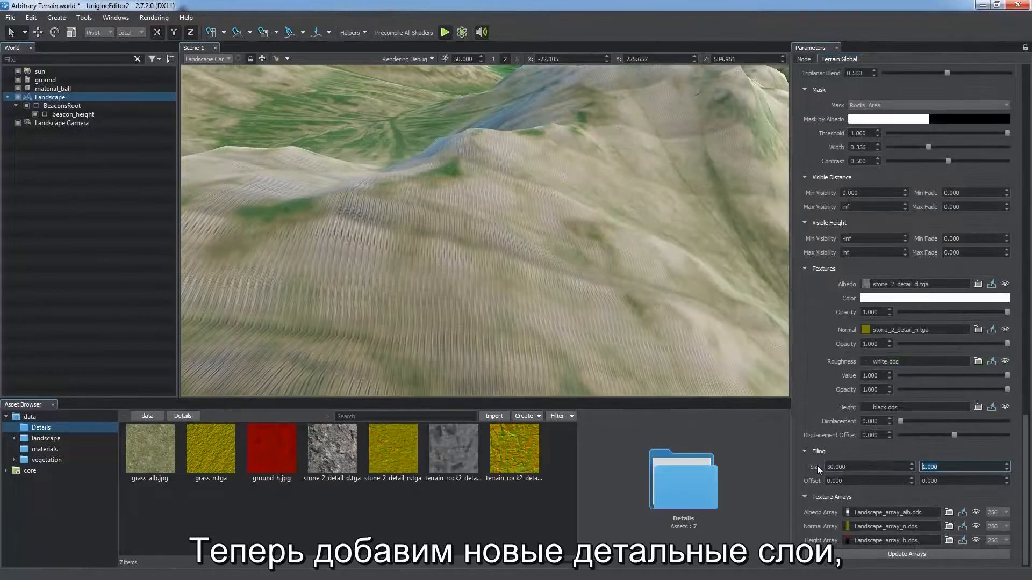
pyautogui.moveTo(909, 312); pyautogui.dragTo(945, 311)
pyautogui.moveTo(1007, 344); pyautogui.dragTo(983, 344)
pyautogui.moveTo(563, 248); pyautogui.dragTo(489, 216, button='right')
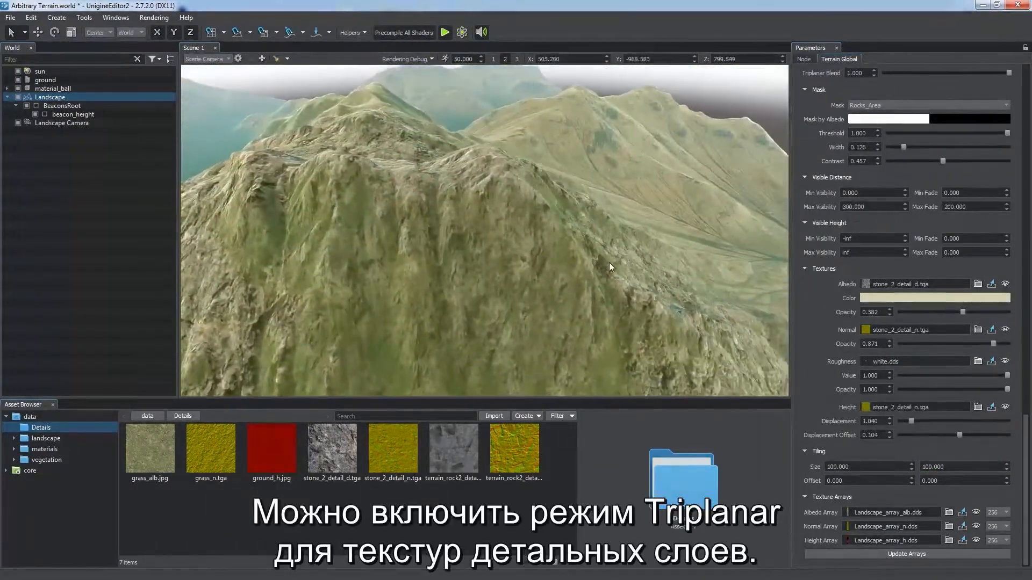
# Step: Enable Triplanar mapping for the Rocks_Area detail and for its subdetail
pyautogui.moveTo(646, 234); pyautogui.dragTo(647, 233, button='right')
pyautogui.press('w')
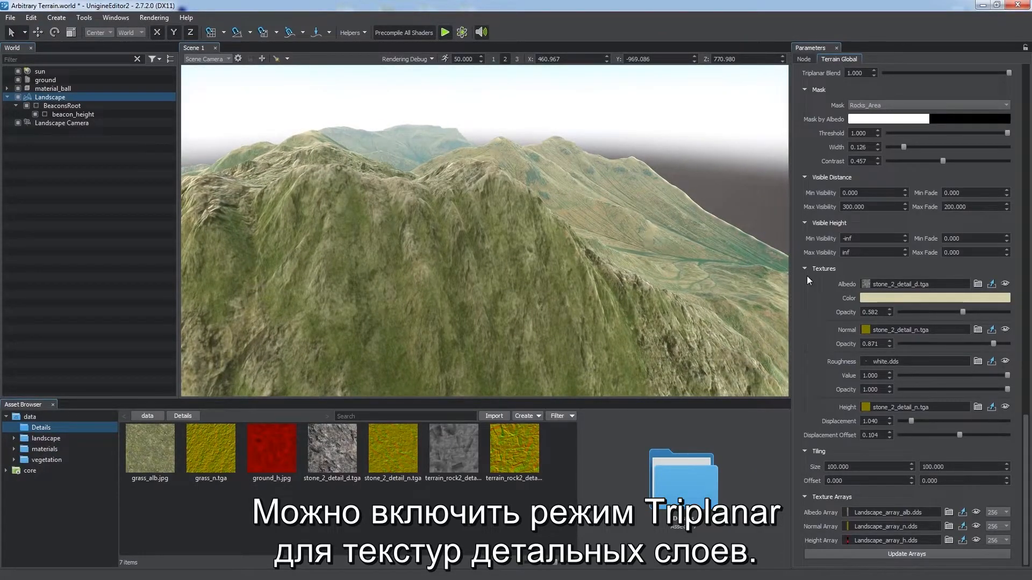
pyautogui.moveTo(1022, 453); pyautogui.dragTo(1021, 339)
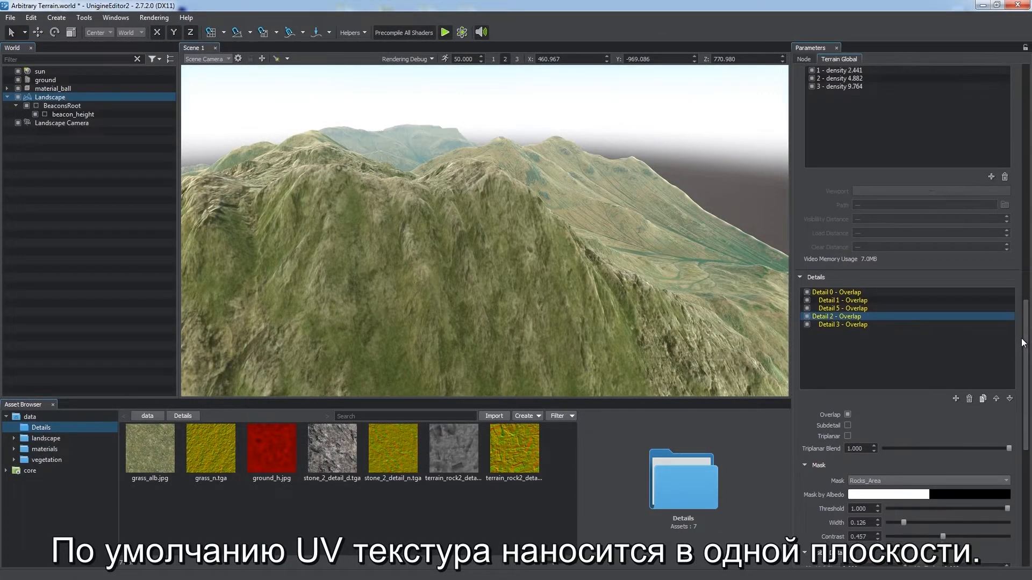
pyautogui.click(848, 436)
pyautogui.moveTo(627, 293); pyautogui.dragTo(521, 240, button='right')
pyautogui.press('w')
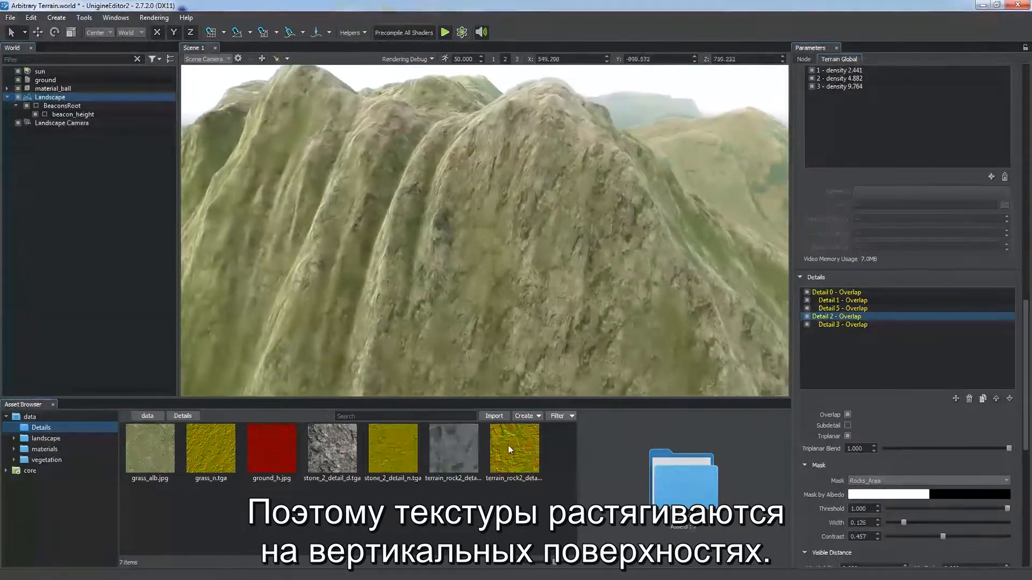
pyautogui.click(828, 324)
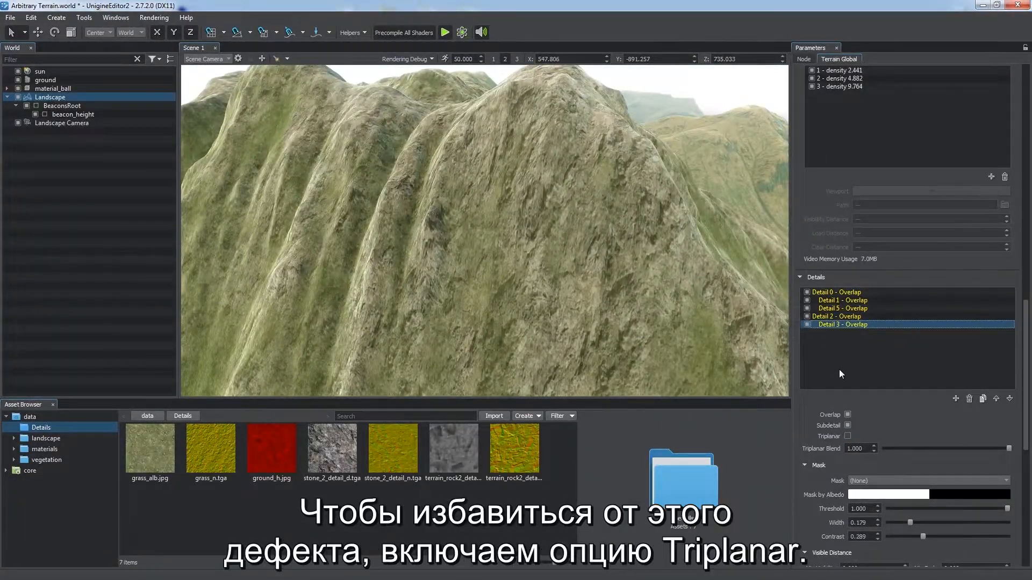
pyautogui.click(847, 436)
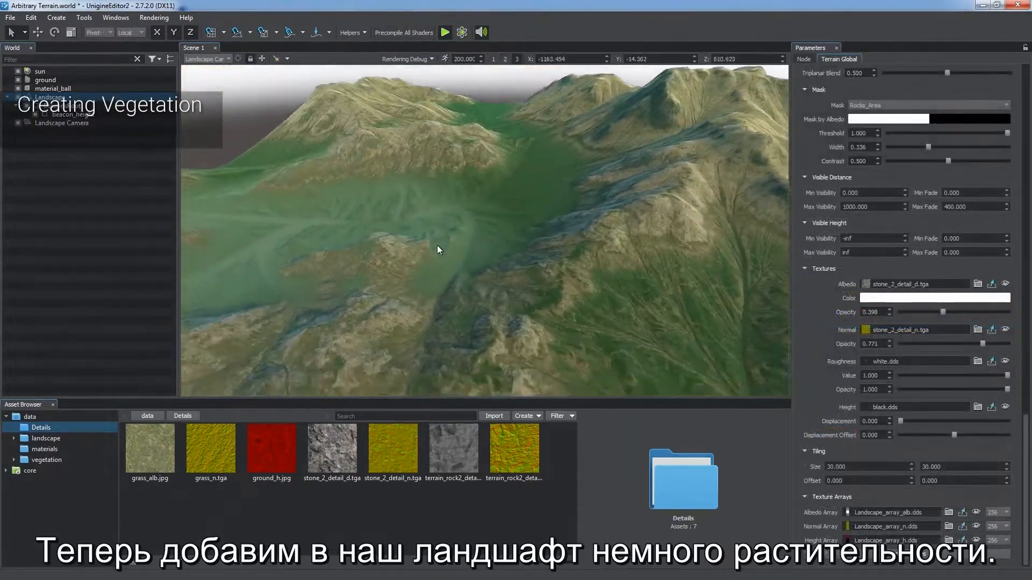
# Step: Switch the viewport to the Scene Camera, create a new Grass object and focus the view on it
pyautogui.press('w')
pyautogui.moveTo(437, 245); pyautogui.dragTo(482, 186, button='right')
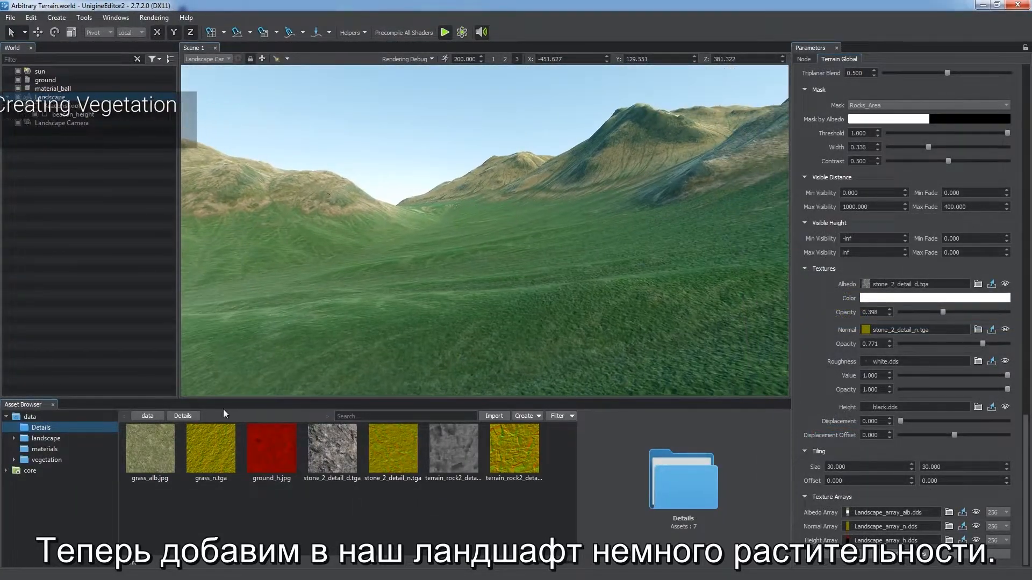
pyautogui.click(145, 418)
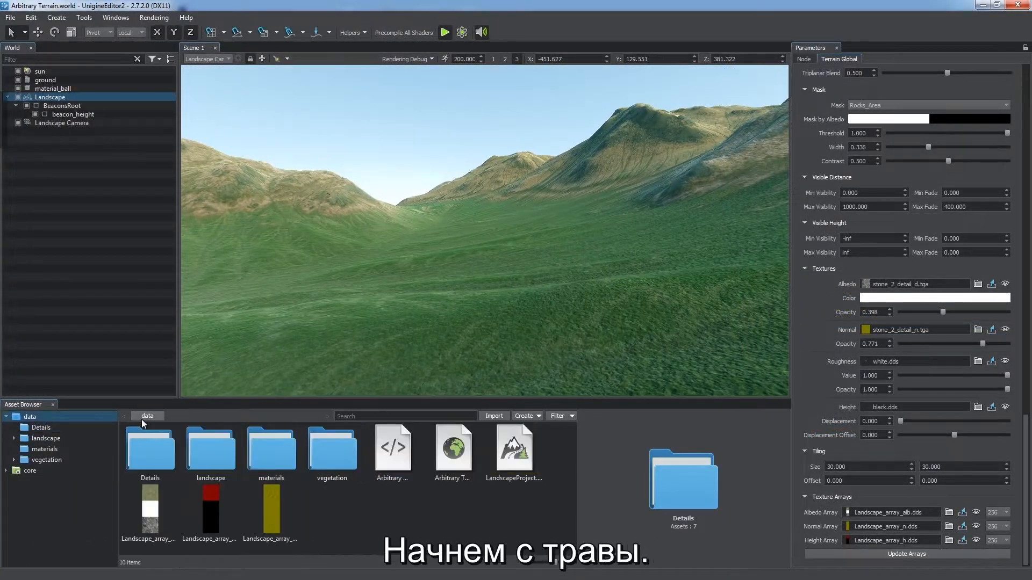
pyautogui.click(215, 67)
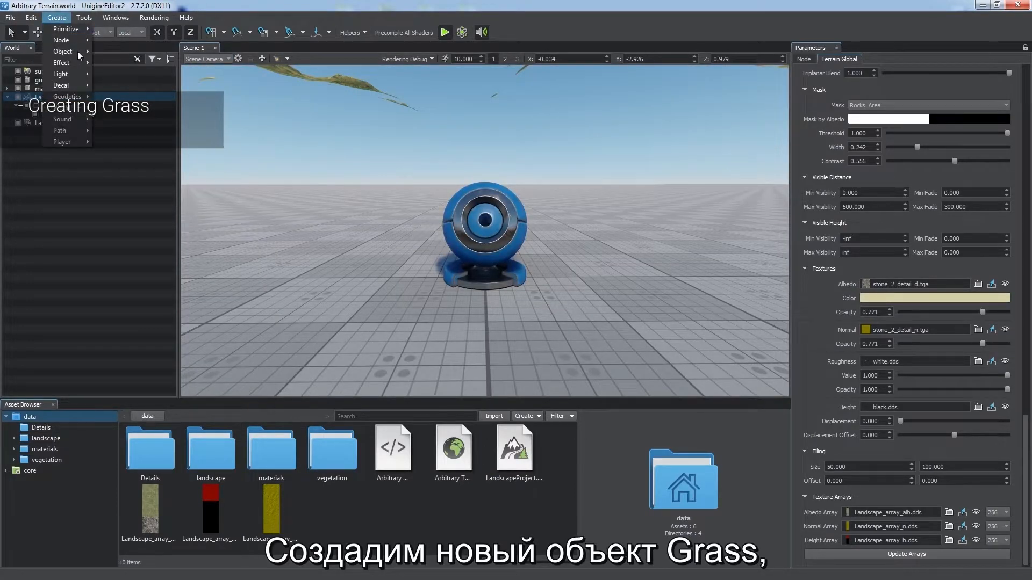
pyautogui.click(113, 176)
pyautogui.press('f')
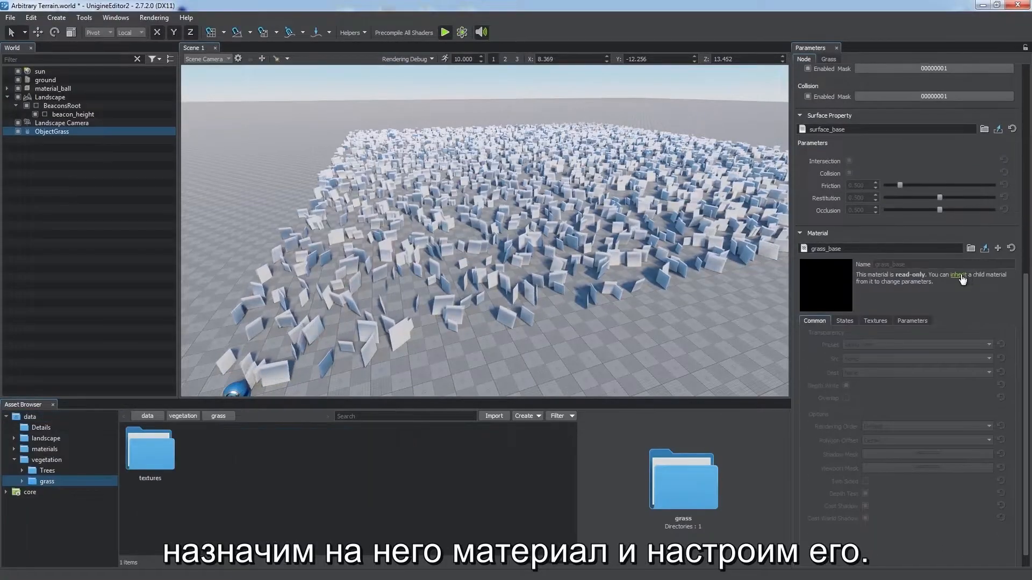
# Step: Inherit a child of the grass_base material and enable its Noise, Ambient Occlusion, Translucent and Mip Bias states
pyautogui.doubleClick(150, 449)
pyautogui.click(840, 320)
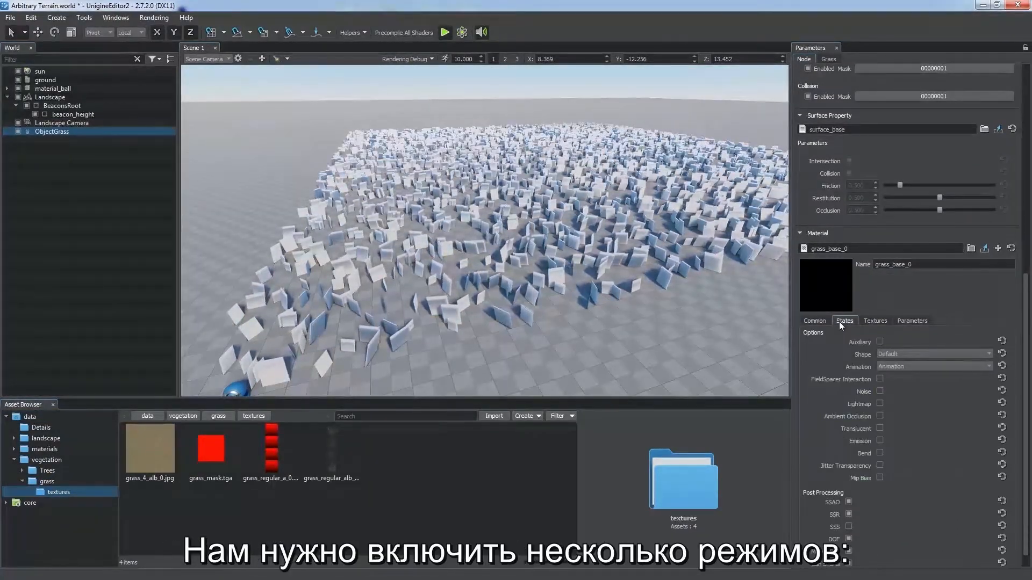
pyautogui.click(880, 391)
pyautogui.click(879, 416)
pyautogui.click(880, 428)
pyautogui.click(880, 478)
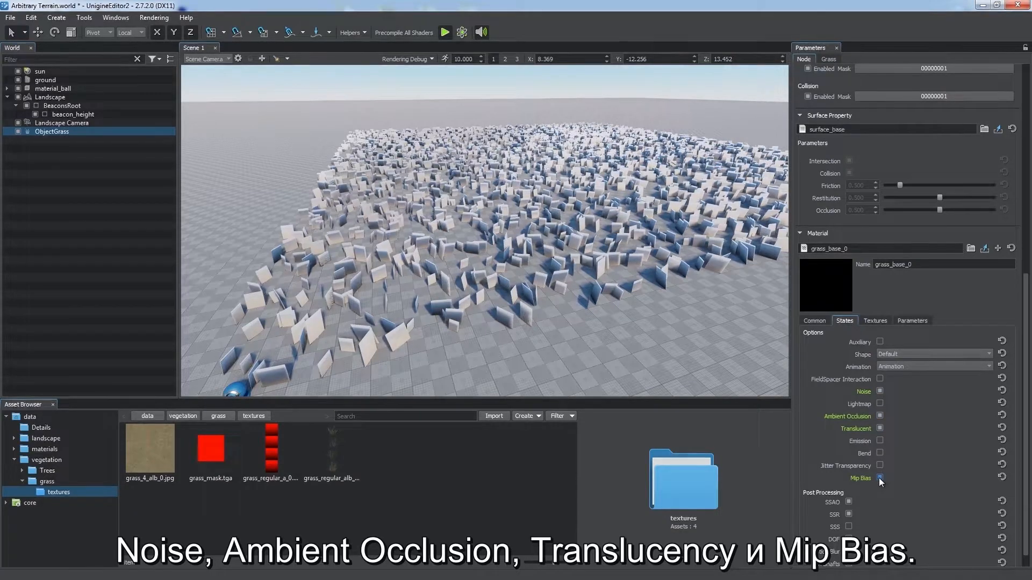
# Step: Assign grass_regular_alb_0.tga as the grass material's diffuse texture, grass_regular_a_0.tga as ambient occlusion and grass_4_alb_0.jpg as noise
pyautogui.click(875, 321)
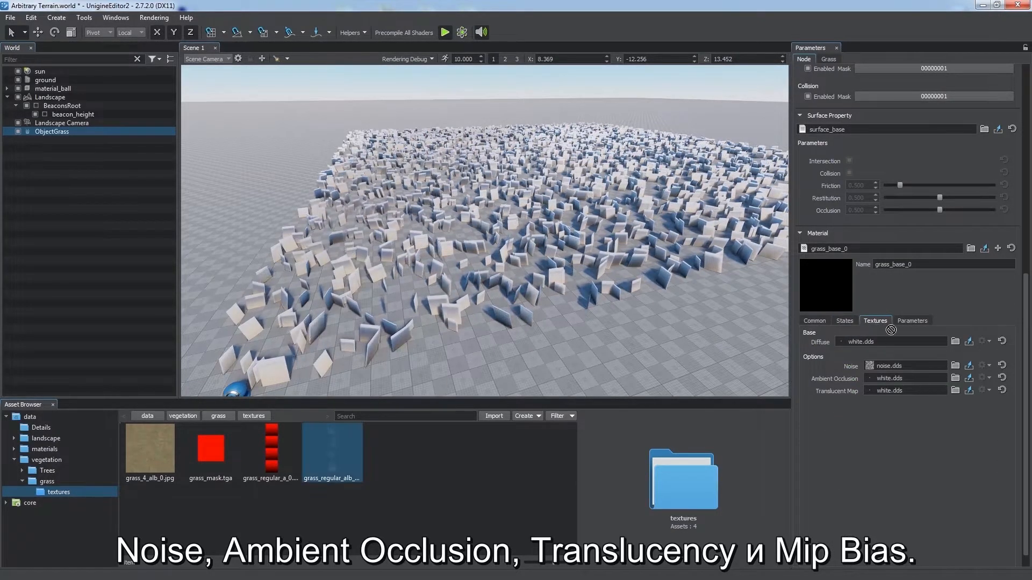
pyautogui.moveTo(331, 449); pyautogui.dragTo(892, 342)
pyautogui.moveTo(272, 449); pyautogui.dragTo(899, 371)
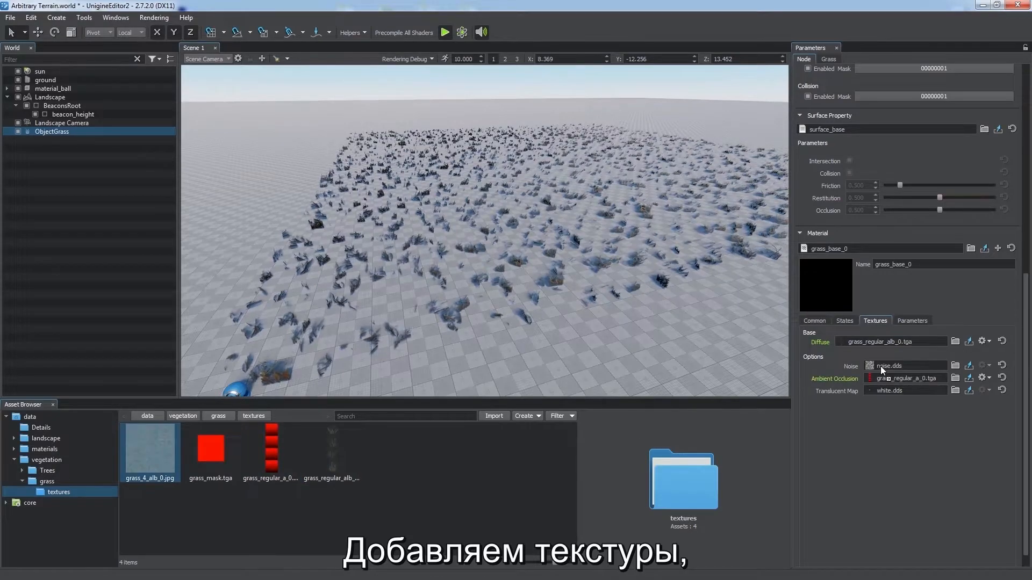
# Step: Assign grass_mask.tga as the Grass object's mask image and set the density to 1
pyautogui.click(829, 59)
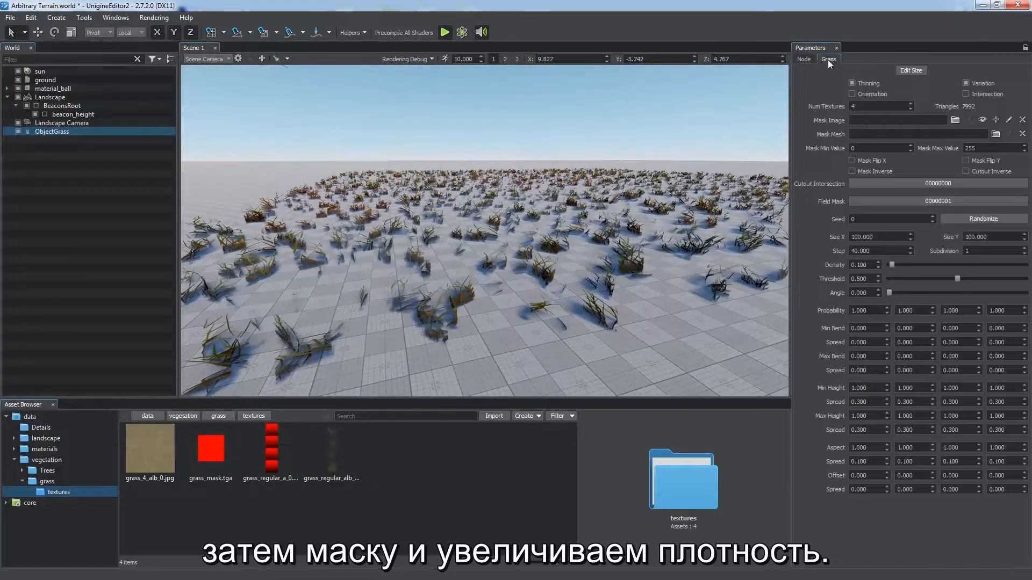
pyautogui.moveTo(211, 448); pyautogui.dragTo(862, 120)
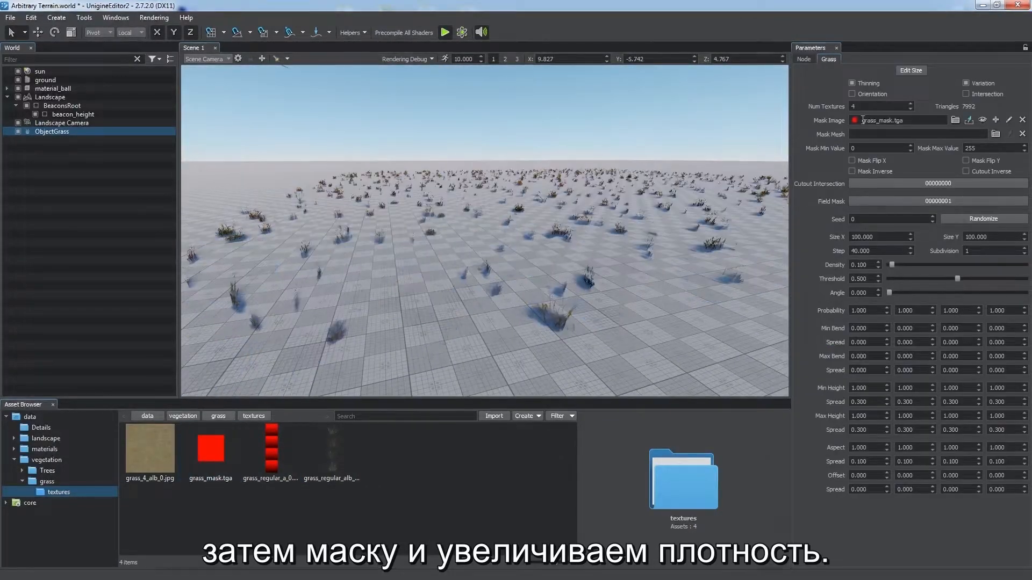
pyautogui.write('1')
pyautogui.press('Return')
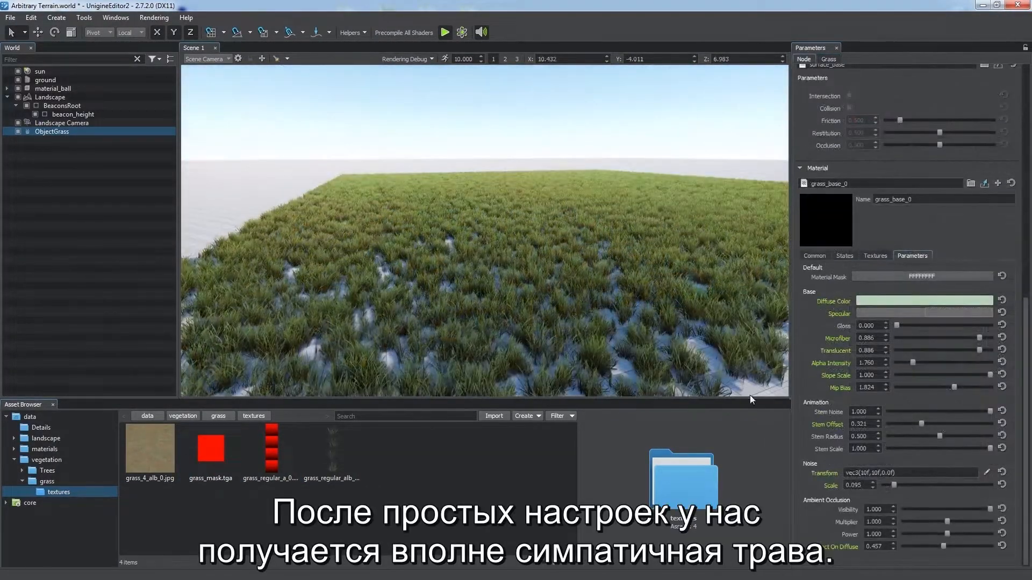
# Step: Save the grass node as grass.node in the vegetation/grass asset folder and disable the node in the world
pyautogui.moveTo(534, 263); pyautogui.dragTo(530, 286, button='right')
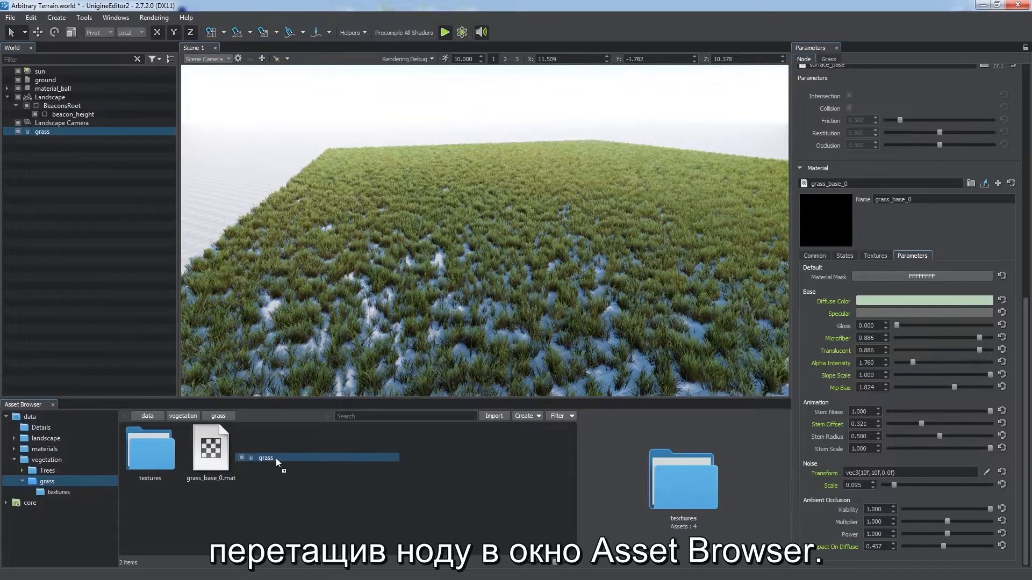
pyautogui.moveTo(274, 455); pyautogui.dragTo(274, 456)
pyautogui.click(18, 131)
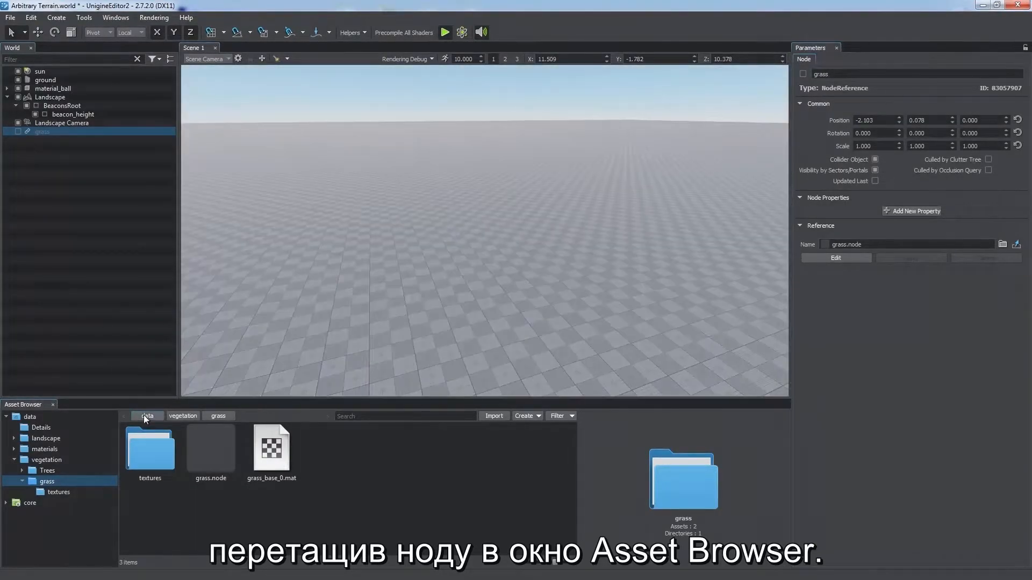
# Step: Open LandscapeProject and add a vegetation object named Object_Grass to the landcover masks
pyautogui.click(144, 416)
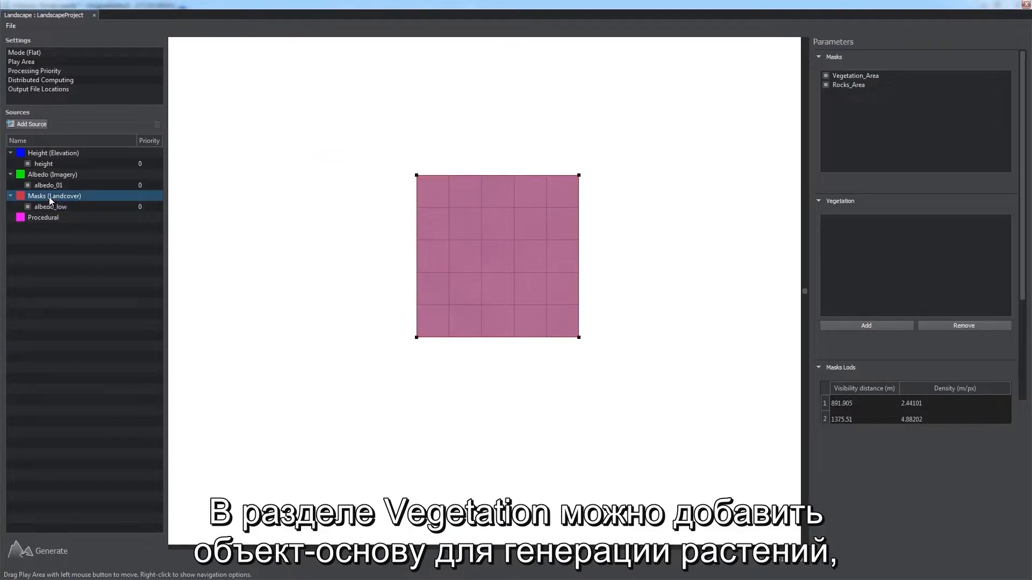
pyautogui.click(860, 324)
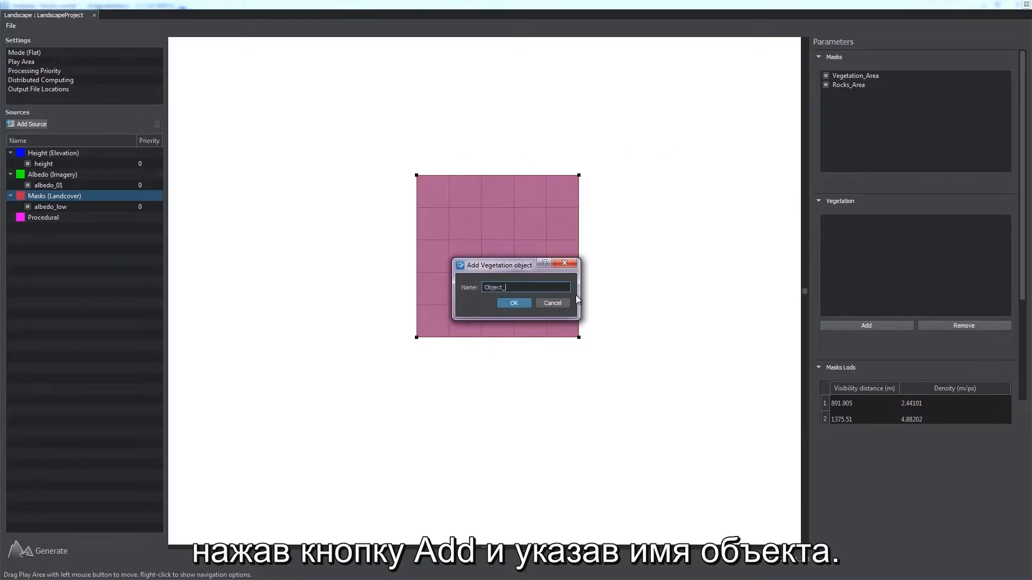
pyautogui.write('Grass')
pyautogui.press('Return')
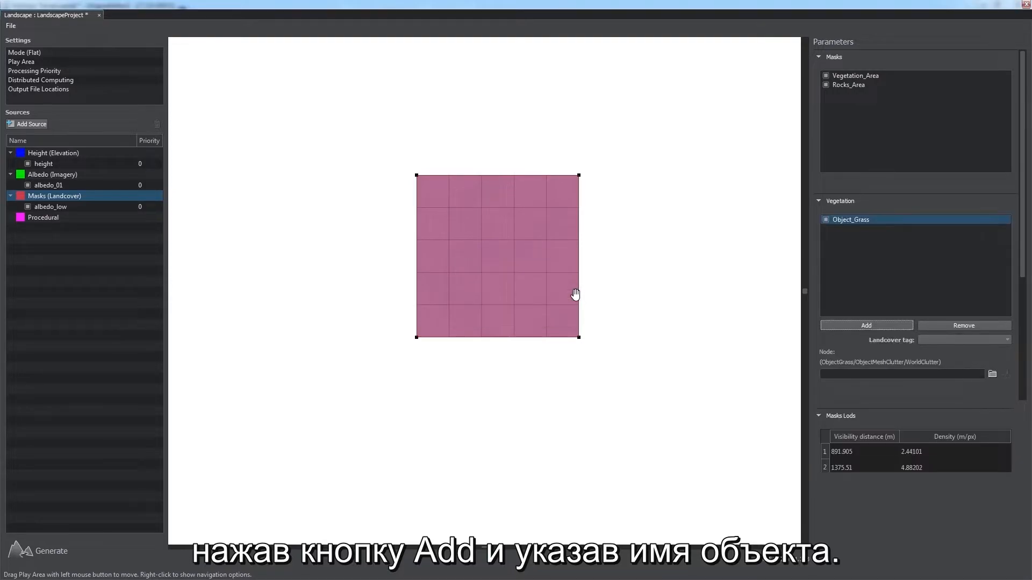
# Step: Set Object_Grass's landcover tag to Vegetation_Area and assign grass.node as its node
pyautogui.moveTo(1024, 243); pyautogui.dragTo(1023, 291)
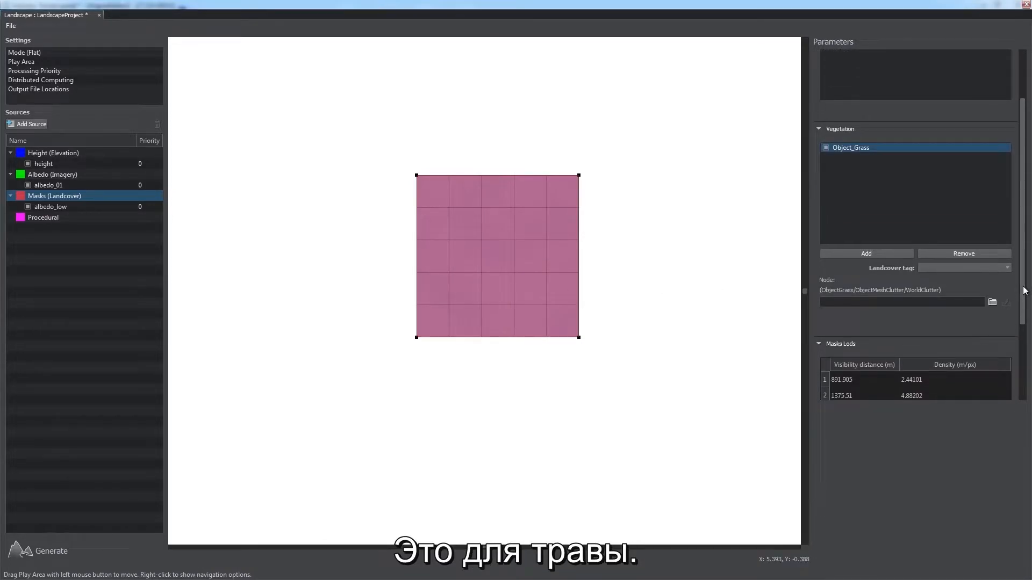
pyautogui.click(947, 275)
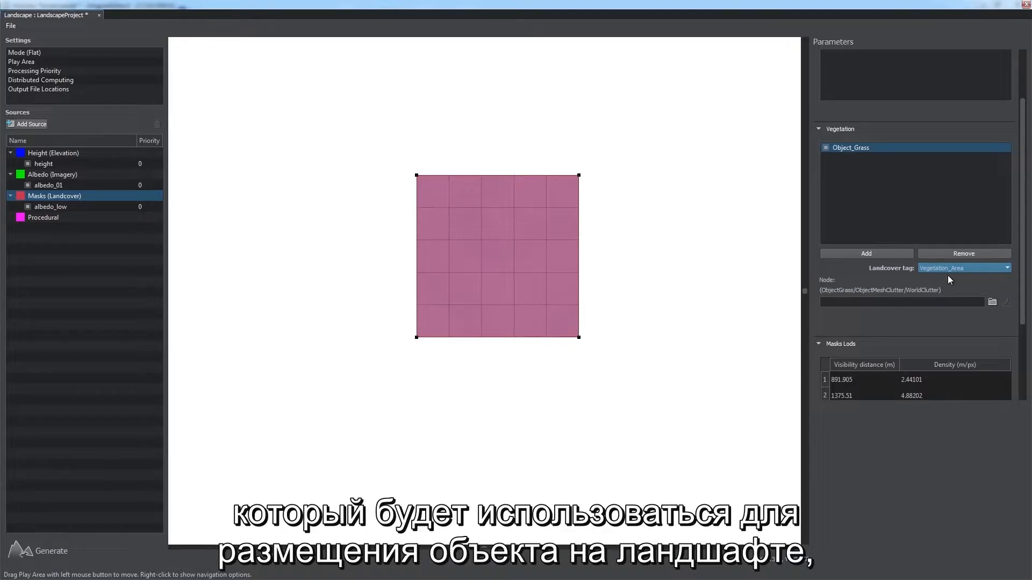
pyautogui.click(991, 303)
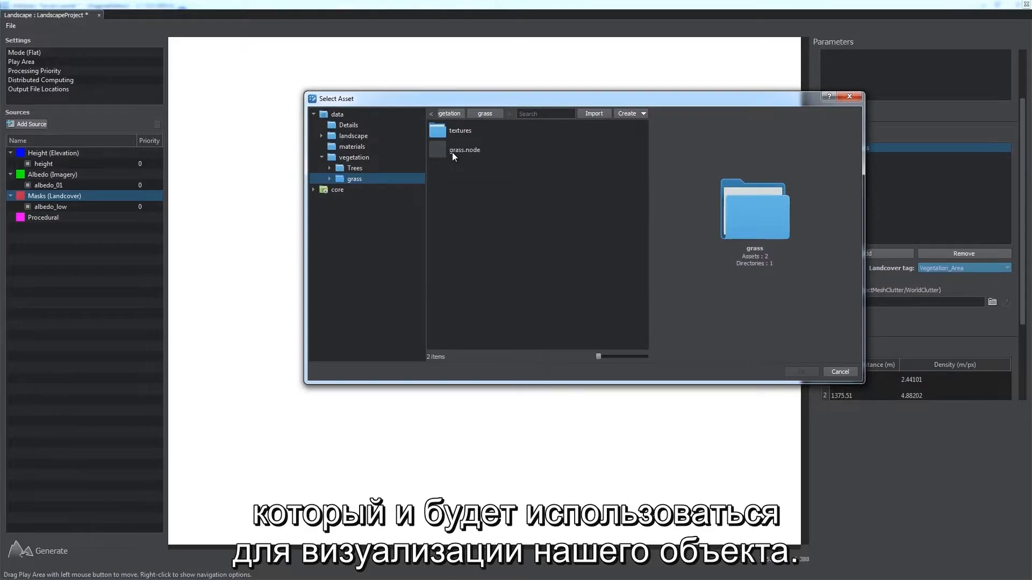
pyautogui.doubleClick(455, 151)
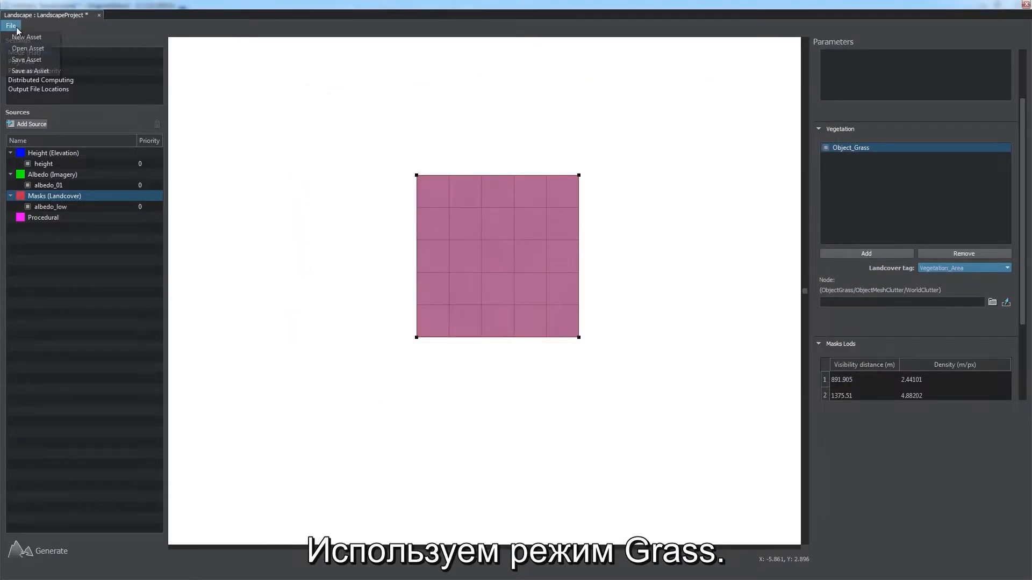
# Step: Generate only the terrain details and landcover objects, and inspect the grass on the terrain
pyautogui.click(49, 551)
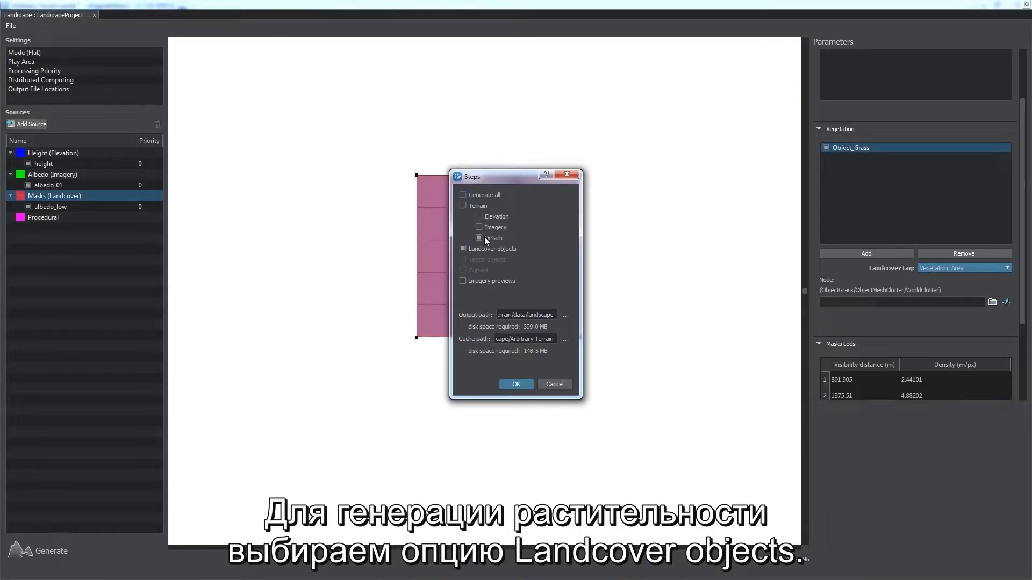
pyautogui.click(516, 383)
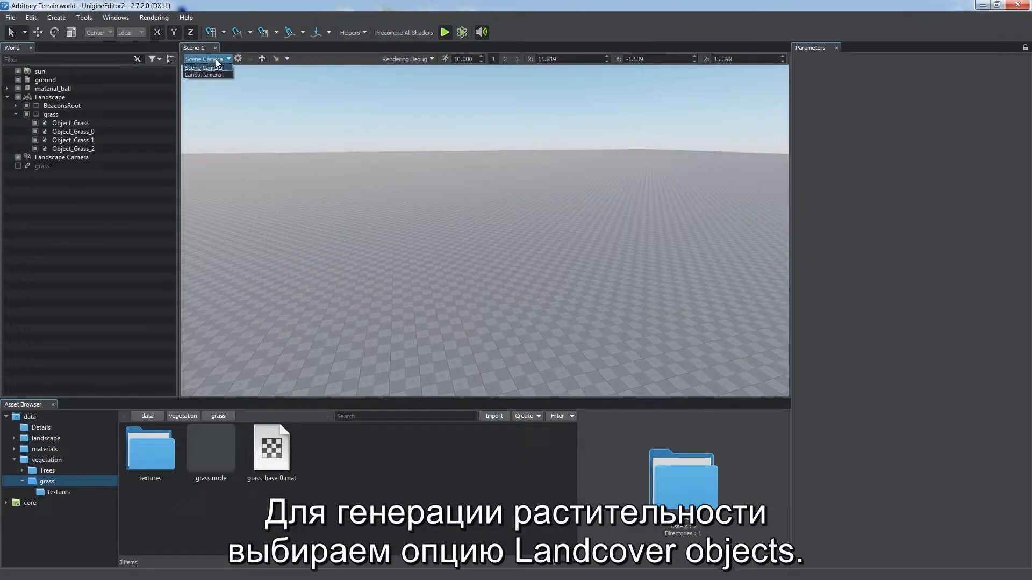
pyautogui.click(207, 69)
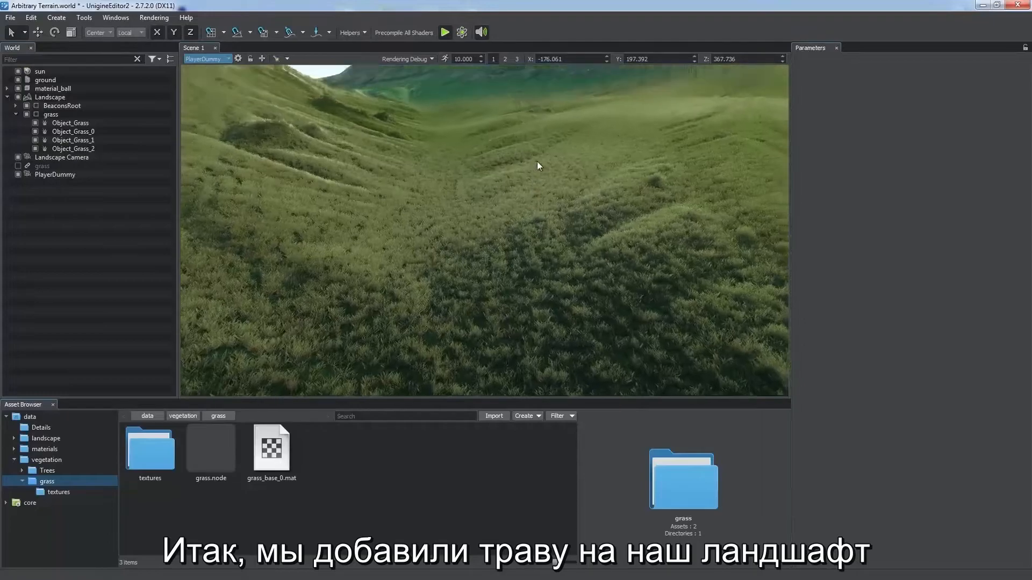
pyautogui.press('q')
pyautogui.moveTo(545, 102); pyautogui.dragTo(593, 87, button='right')
pyautogui.moveTo(676, 276); pyautogui.dragTo(431, 283, button='right')
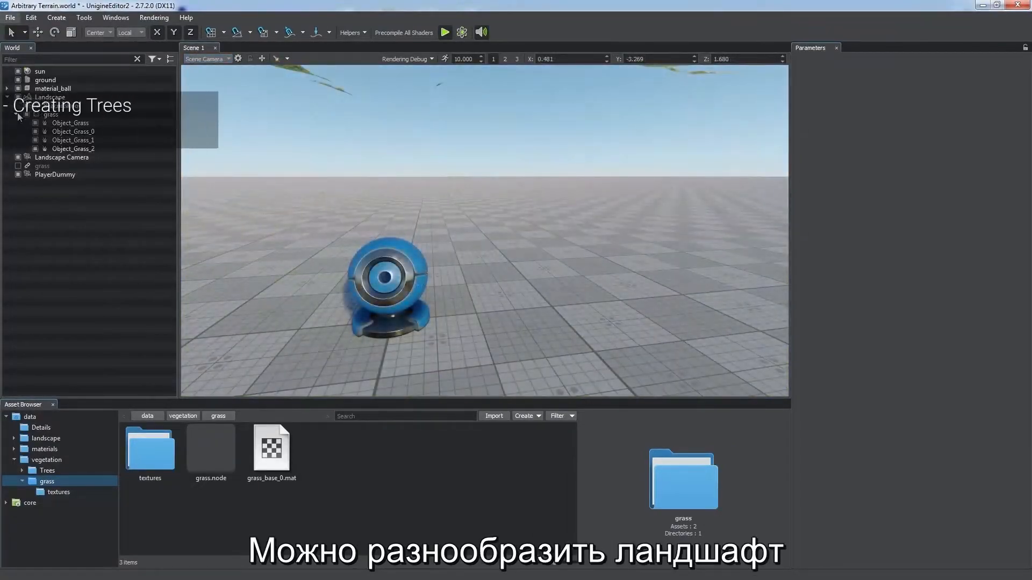
# Step: Create a Mesh Clutter object using the pine_01_2.mesh from the FBX asset in the vegetation/Trees/pine/fbx folder
pyautogui.doubleClick(137, 455)
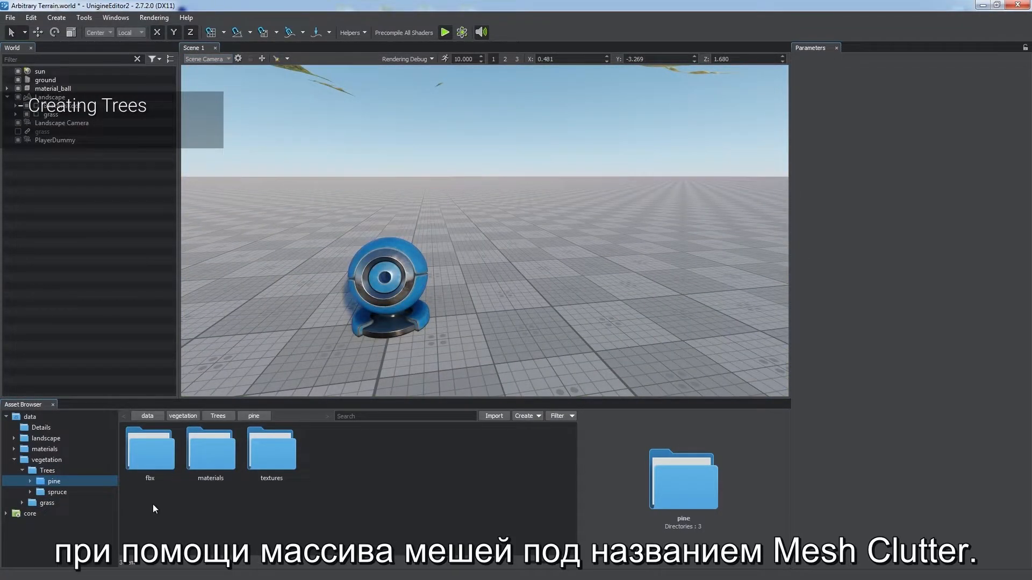
pyautogui.moveTo(73, 52)
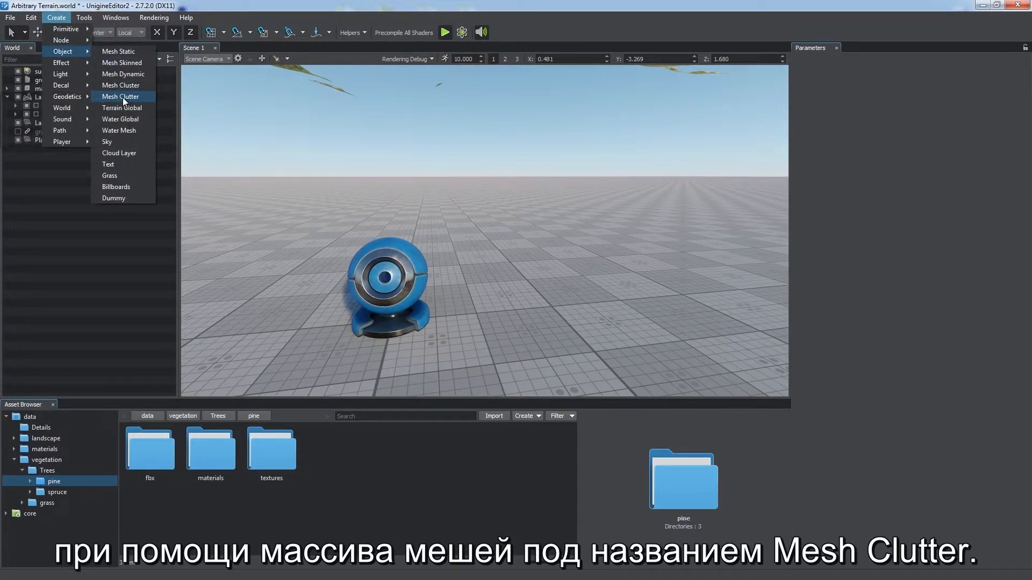
pyautogui.click(122, 98)
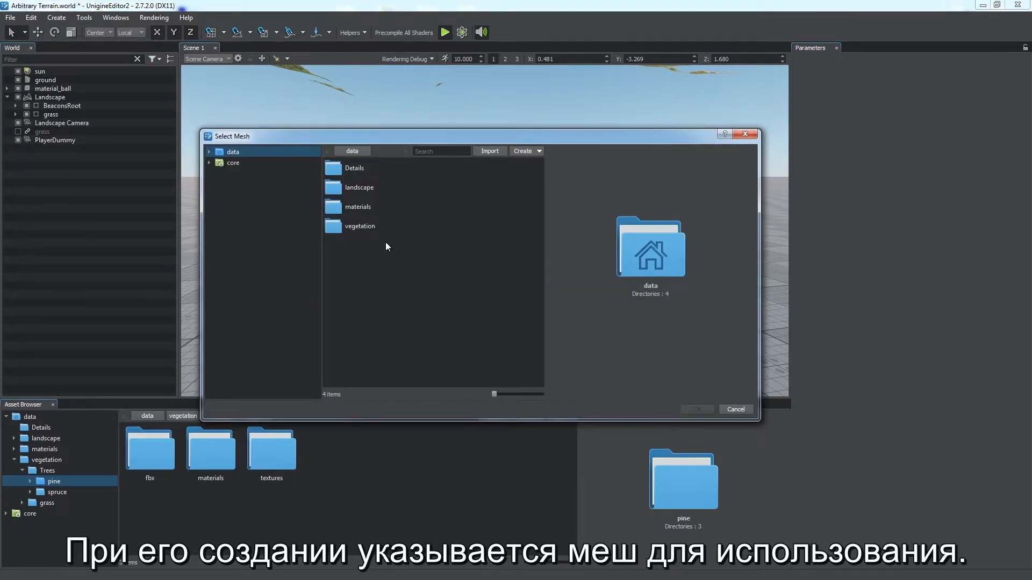
pyautogui.doubleClick(368, 227)
pyautogui.doubleClick(355, 169)
pyautogui.doubleClick(353, 170)
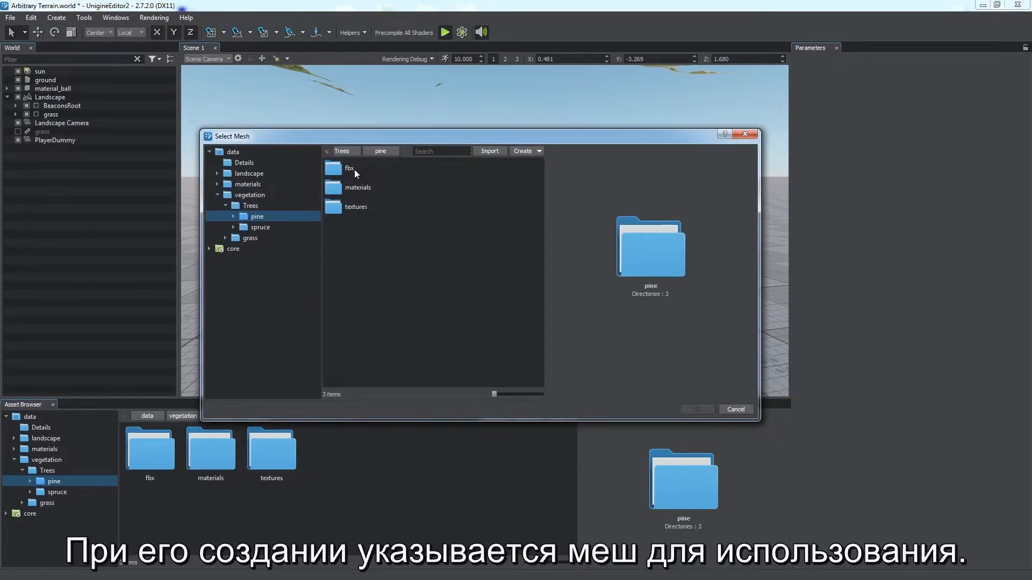
pyautogui.doubleClick(357, 170)
pyautogui.rightClick(363, 170)
pyautogui.click(385, 188)
pyautogui.click(372, 167)
pyautogui.click(688, 410)
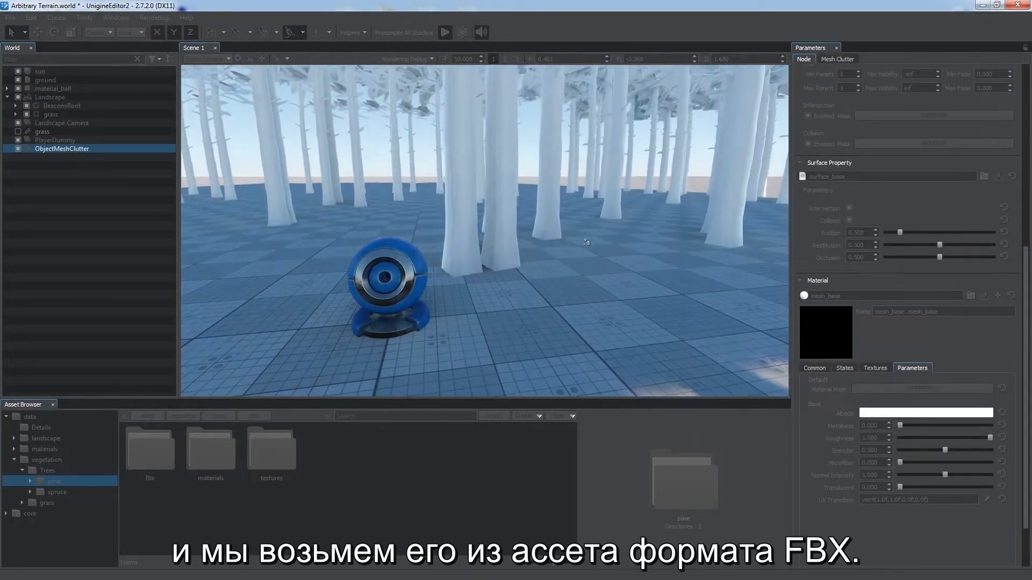
# Step: Set visibility ranges for the pine LOD surfaces, giving the leaf and trunk lod_2 surfaces min visibility 45 and min fade 15
pyautogui.press('f')
pyautogui.moveTo(1024, 365); pyautogui.dragTo(1018, 177)
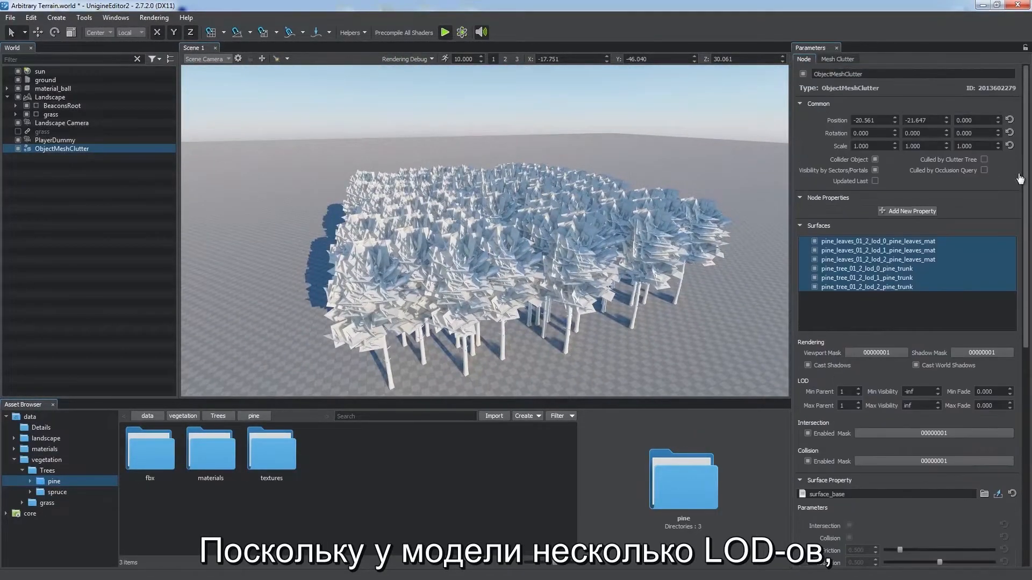
pyautogui.click(883, 242)
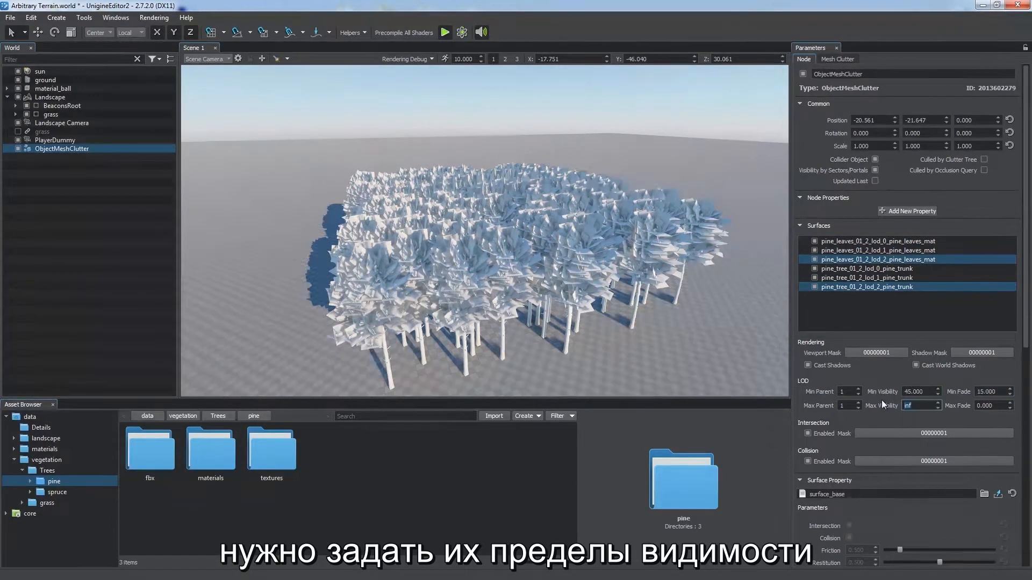
# Step: Assign pine_leaves_mat.mat to the three leaf surfaces and pine_trunk.mat to the three trunk surfaces of the clutter
pyautogui.click(878, 241)
pyautogui.keyDown('shift'); pyautogui.click(878, 260); pyautogui.keyUp('shift')
pyautogui.scroll(-3, 878, 259)
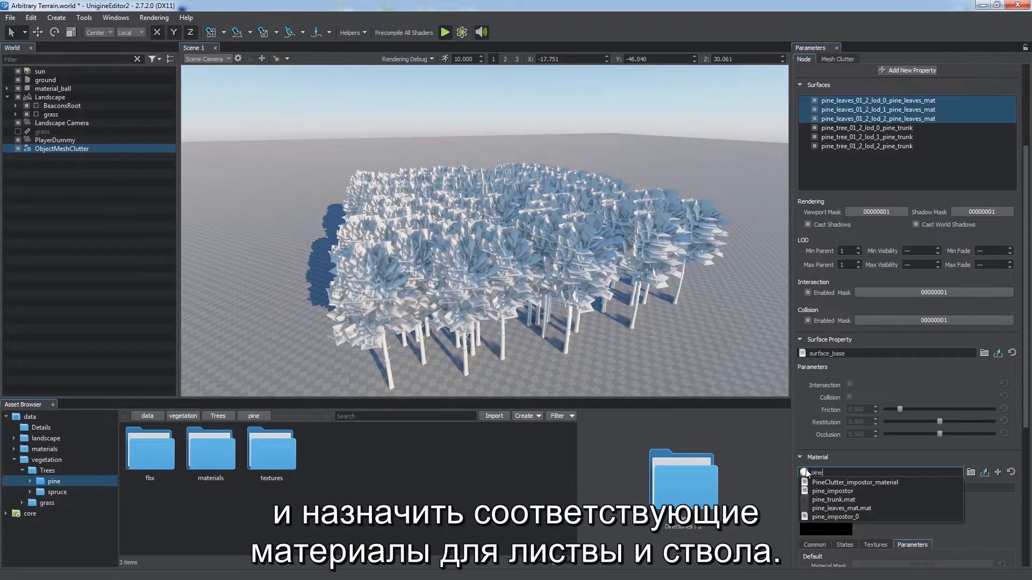
pyautogui.click(841, 508)
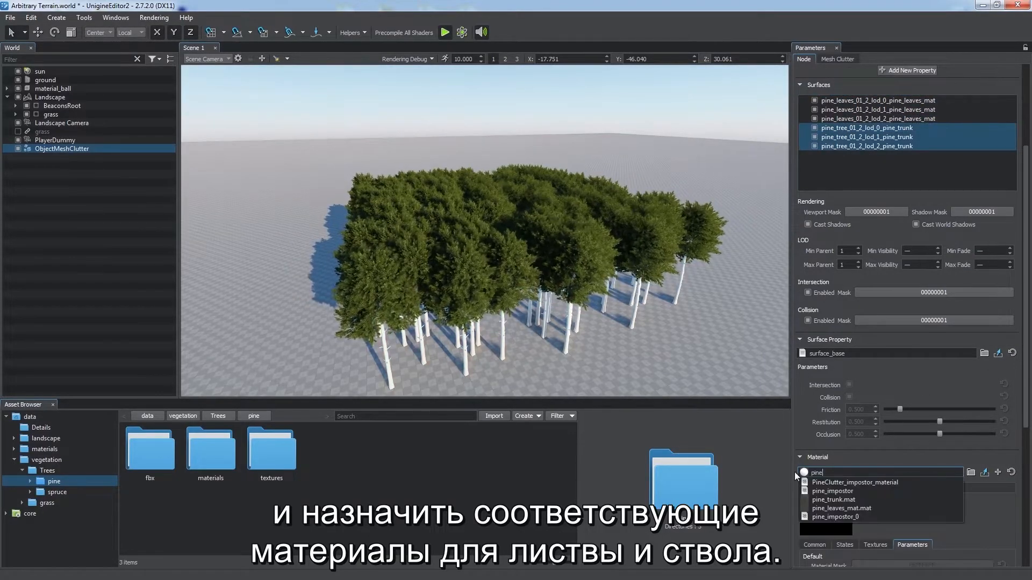
pyautogui.click(833, 499)
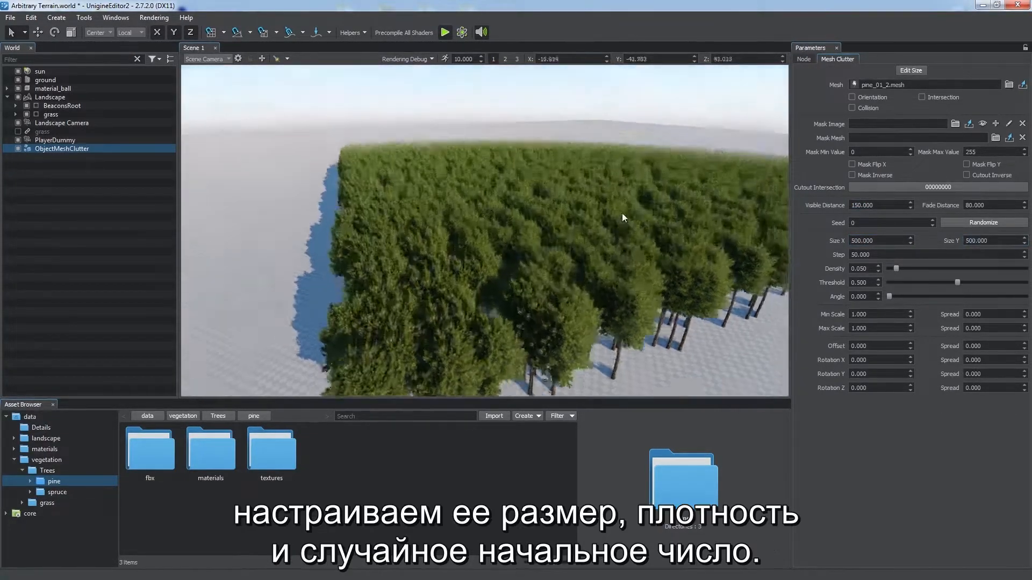
# Step: Set the pine clutter's density to 0.005 and randomize its seed
pyautogui.doubleClick(862, 268)
pyautogui.write('0.005')
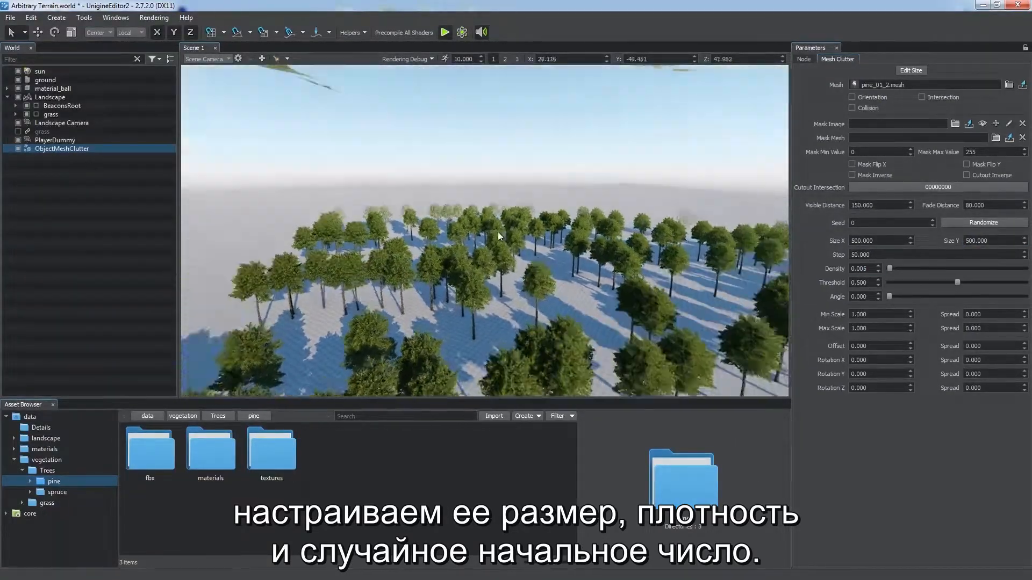
pyautogui.click(981, 223)
# Step: Rename the clutter object pine_clutter and save it as a node reference asset in the Trees/pine folder
pyautogui.rightClick(63, 150)
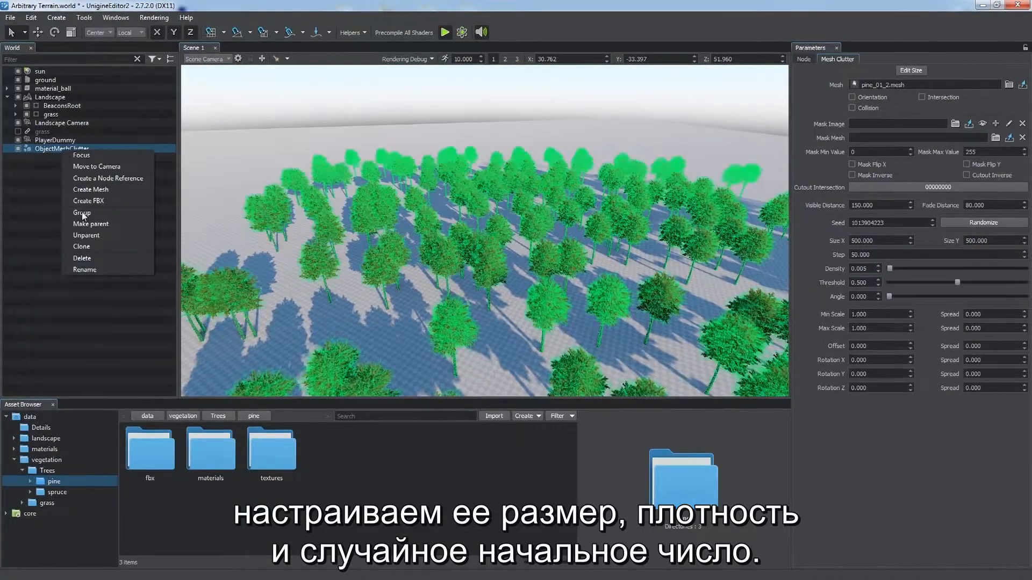
pyautogui.click(91, 266)
pyautogui.write('pine_clutter')
pyautogui.press('Return')
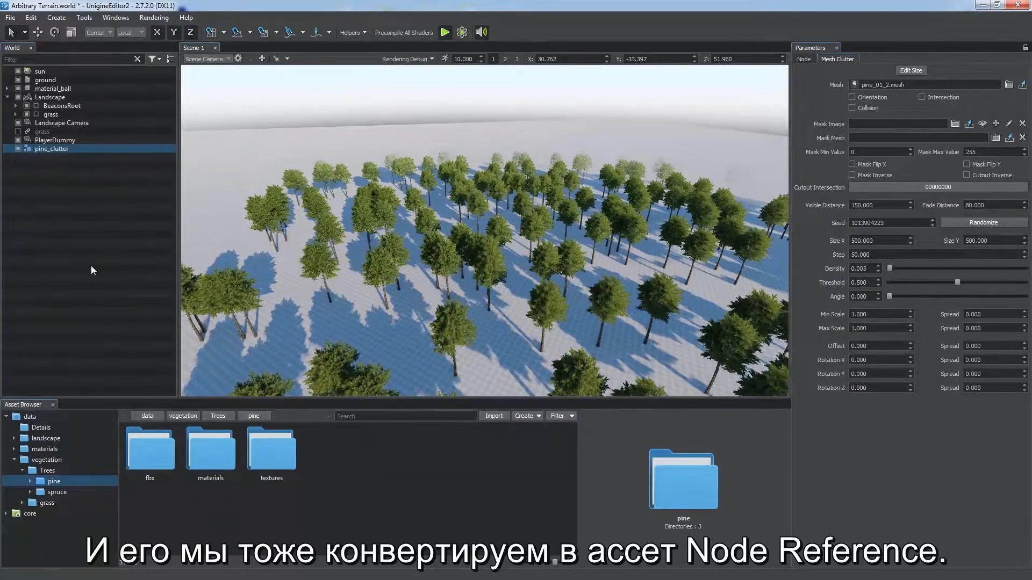
pyautogui.moveTo(285, 396); pyautogui.dragTo(333, 452)
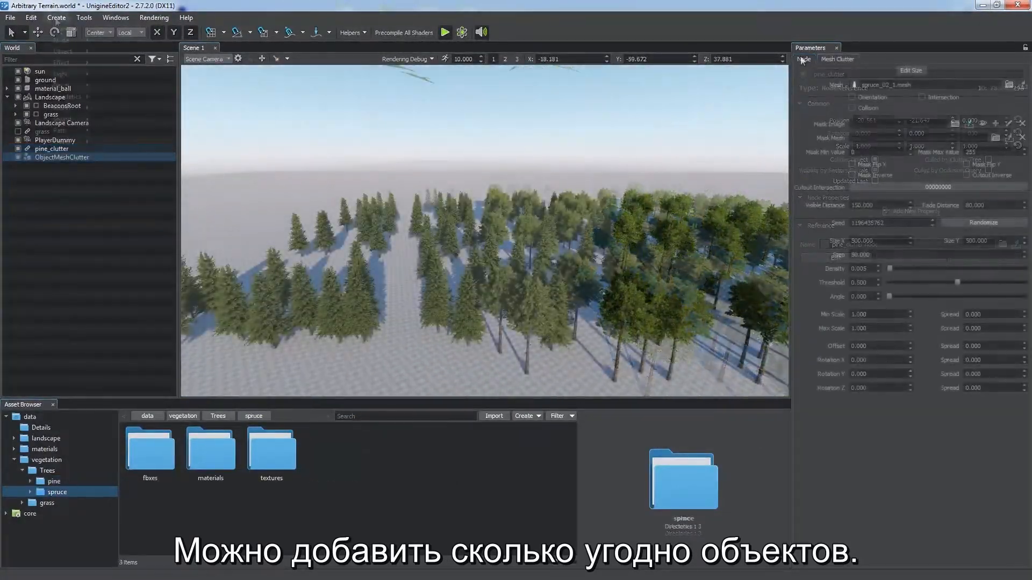
# Step: View the terrain through the PlayerDummy camera
pyautogui.moveTo(577, 162); pyautogui.dragTo(626, 183, button='right')
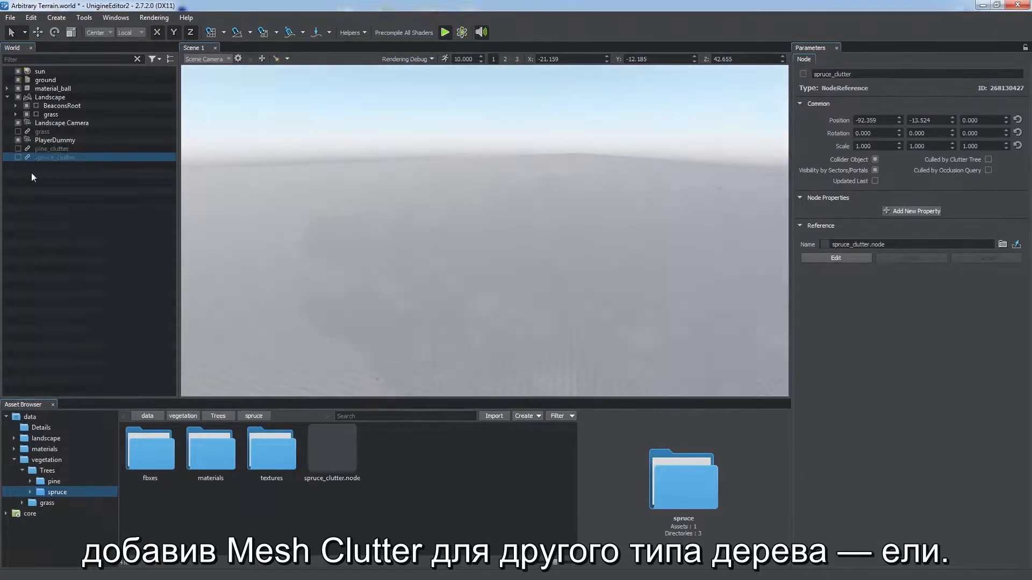
pyautogui.click(205, 58)
pyautogui.click(204, 81)
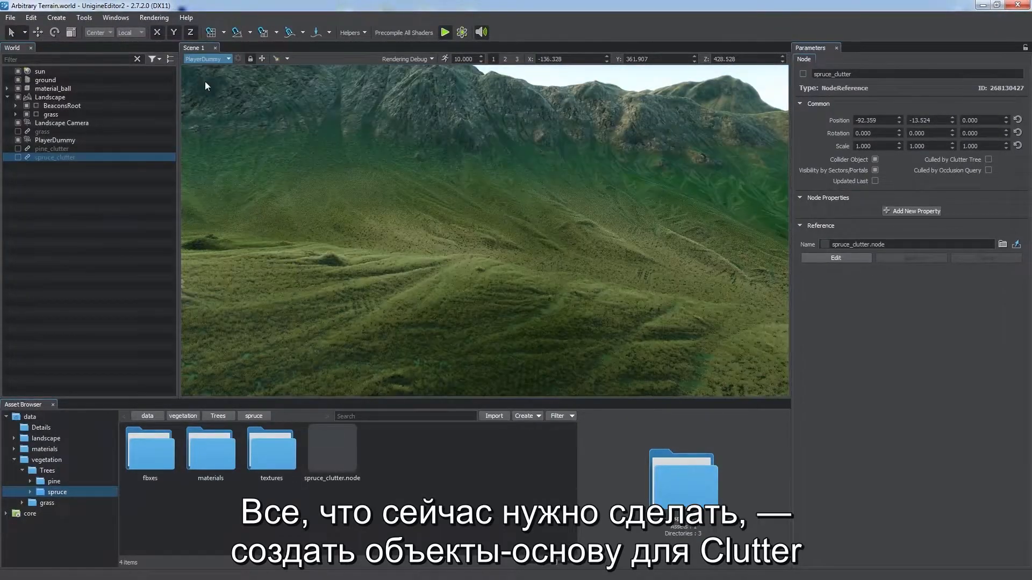
# Step: Open LandscapeProject, add a vegetation object named Object_pine to the landcover masks, and assign pine_clutter.node to it
pyautogui.doubleClick(514, 461)
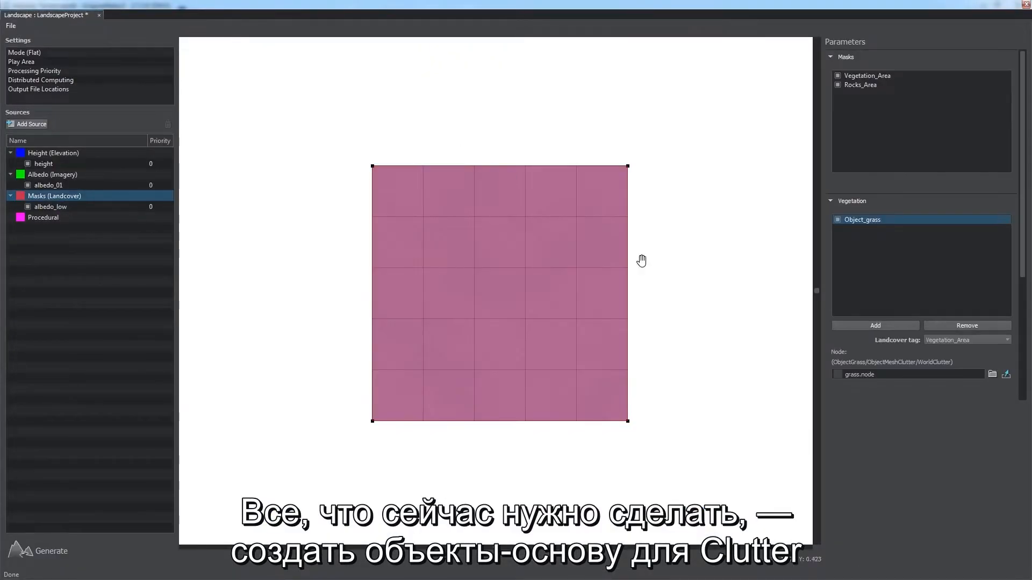
pyautogui.press('BackSpace')
pyautogui.write('pine')
pyautogui.press('Return')
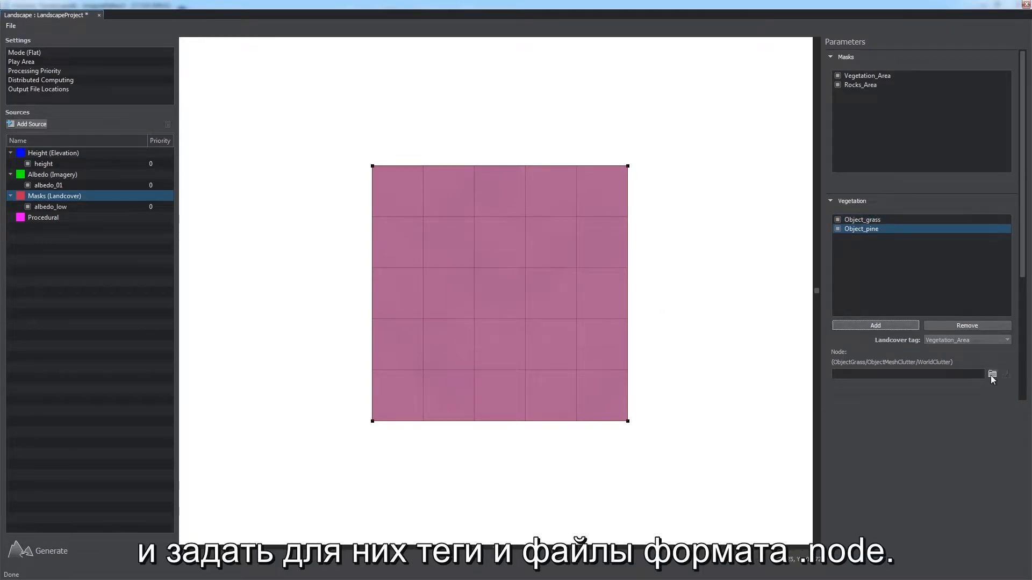
pyautogui.click(992, 374)
pyautogui.click(257, 217)
pyautogui.click(370, 226)
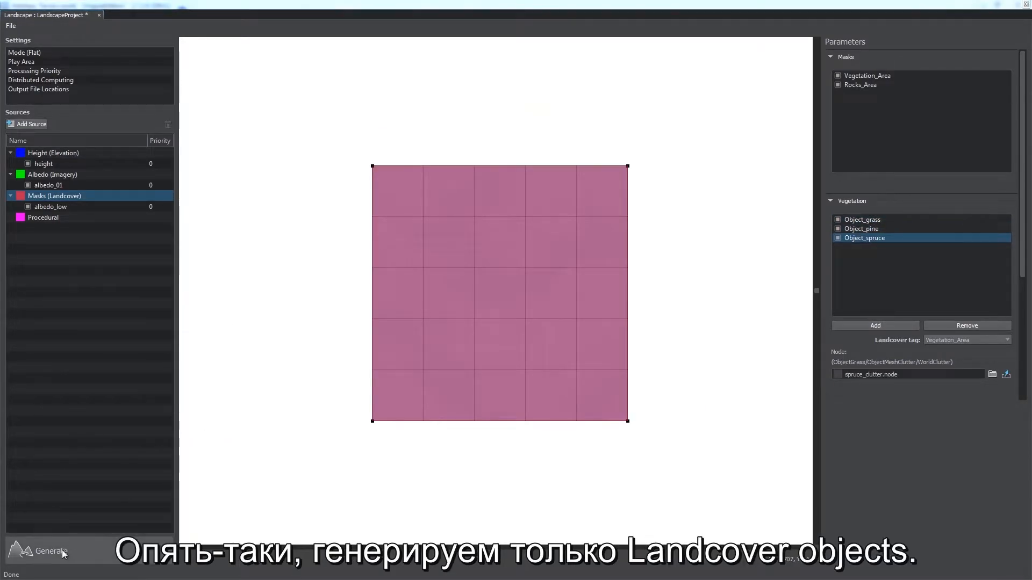
# Step: Generate only the landcover objects, and inspect the pine and spruce clutter nodes and their trees on the terrain
pyautogui.click(102, 545)
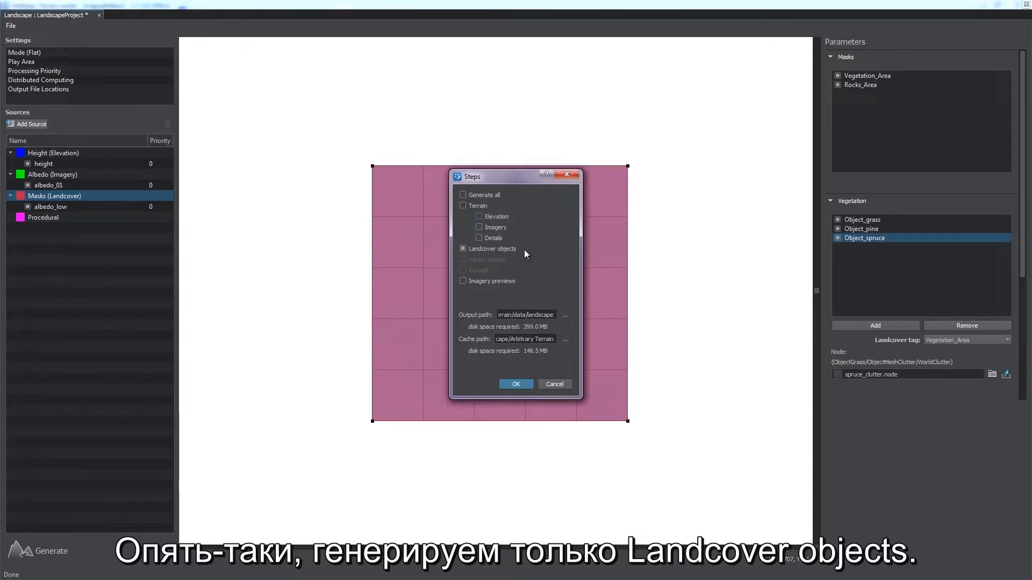
pyautogui.click(516, 384)
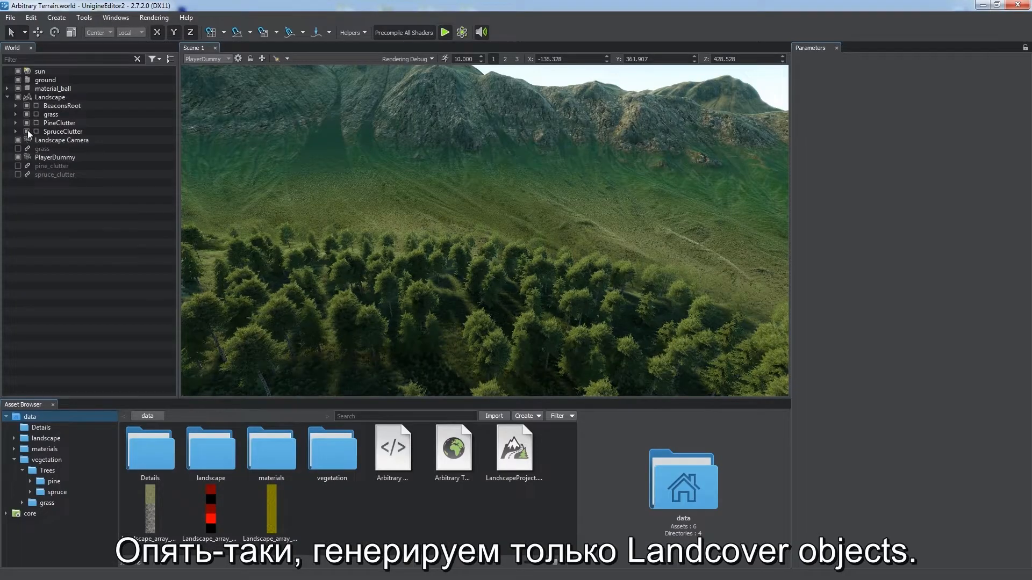
pyautogui.click(15, 131)
pyautogui.click(16, 123)
pyautogui.press('w')
pyautogui.moveTo(515, 289); pyautogui.dragTo(214, 245, button='right')
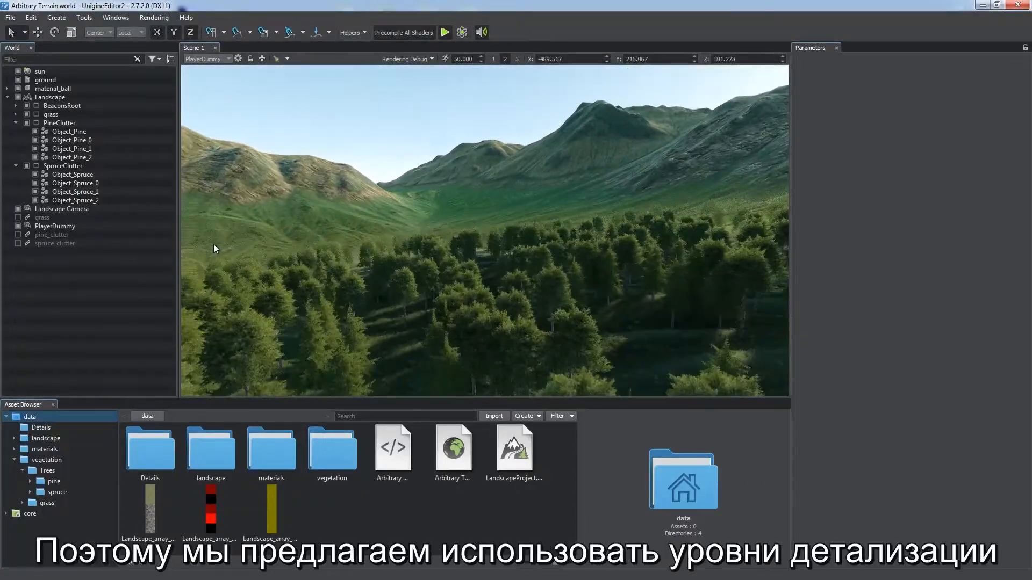
pyautogui.moveTo(453, 301); pyautogui.dragTo(395, 284, button='right')
# Step: Return to the Scene Camera view, enable the pine_clutter node reference, and open it for editing
pyautogui.click(198, 59)
pyautogui.click(200, 66)
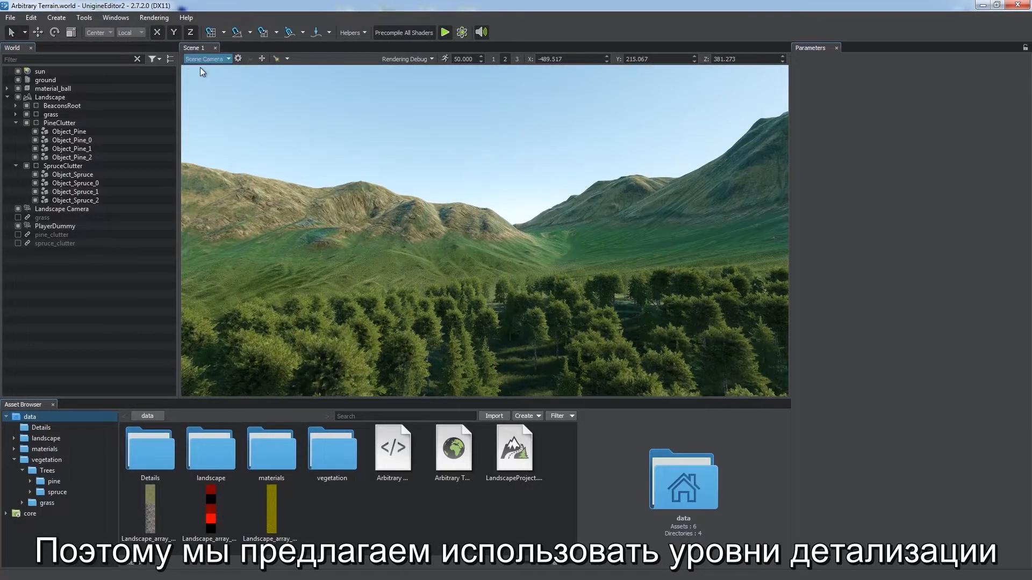
pyautogui.click(17, 235)
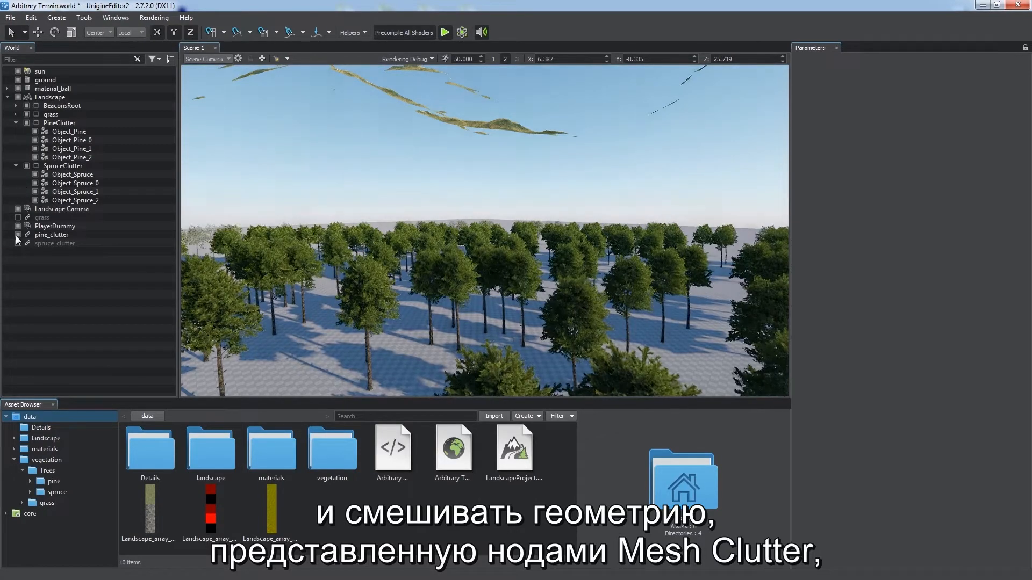
pyautogui.click(43, 236)
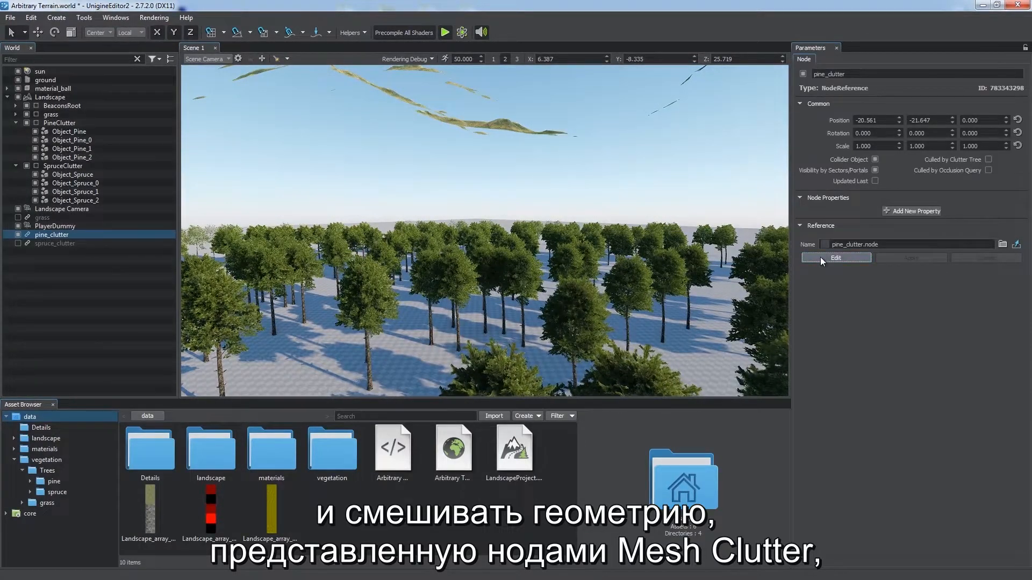
pyautogui.click(820, 257)
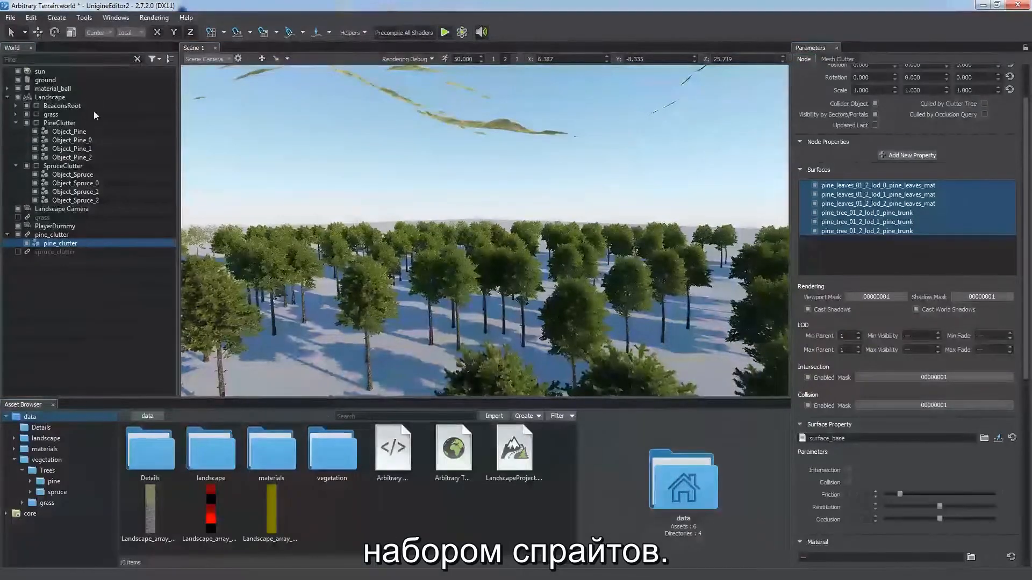
# Step: Start creating impostors for pine_clutter with the Impostors Creator, and make a pine_impostor folder inside Trees/pine for the images
pyautogui.click(81, 20)
pyautogui.click(102, 51)
pyautogui.moveTo(535, 155); pyautogui.dragTo(759, 165)
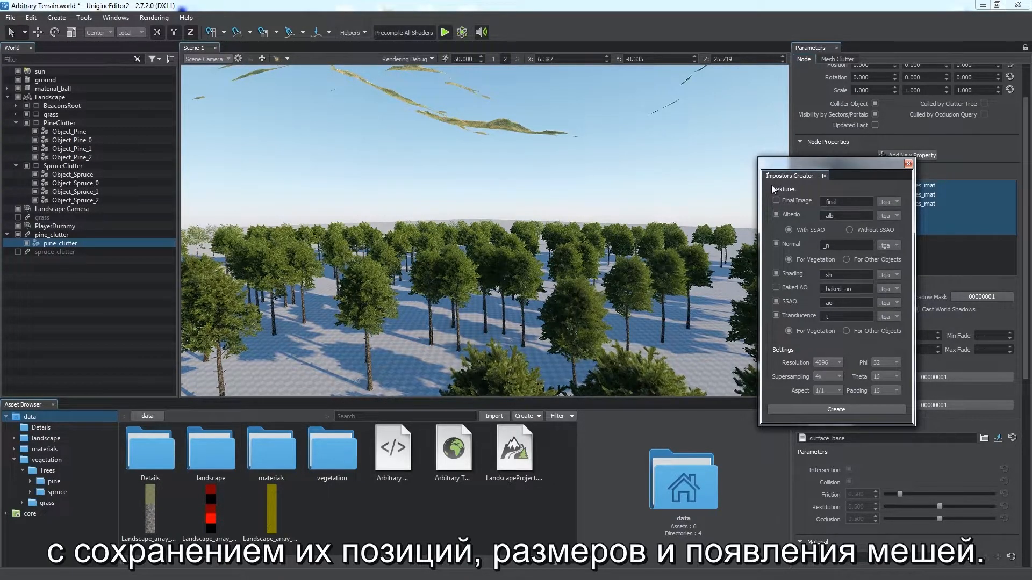
pyautogui.click(827, 405)
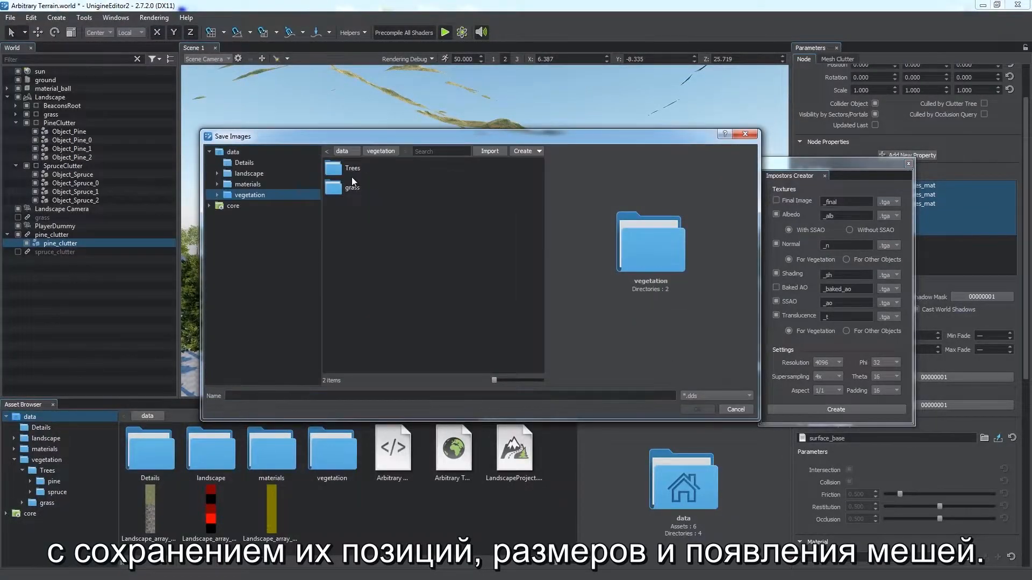
pyautogui.click(527, 151)
pyautogui.click(527, 164)
pyautogui.write('pine_impostor')
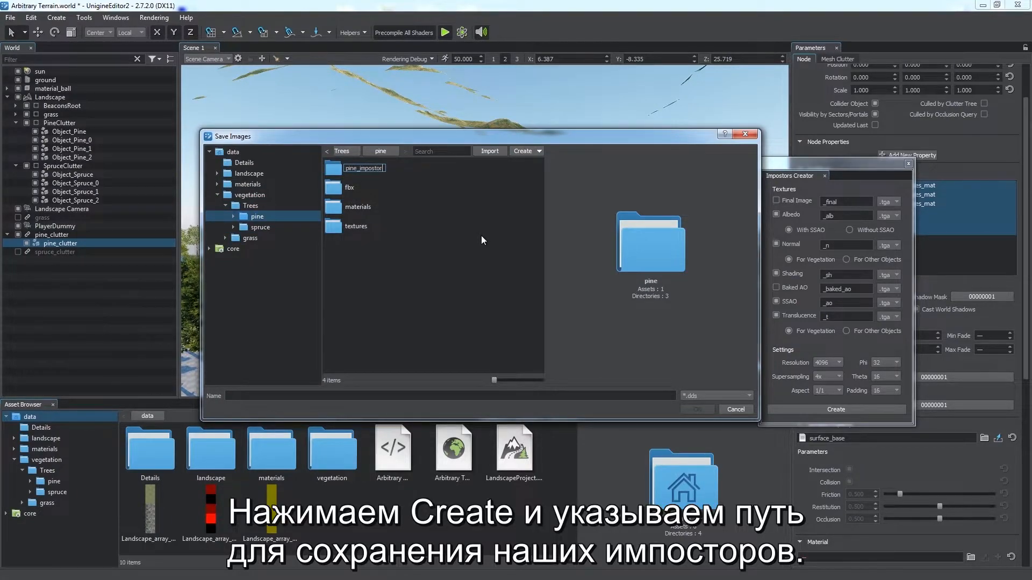
pyautogui.press('Return')
# Step: Save the impostor images under the name pine_impostor in the new folder and close the Impostors Creator
pyautogui.click(434, 396)
pyautogui.write('pine_clutter_')
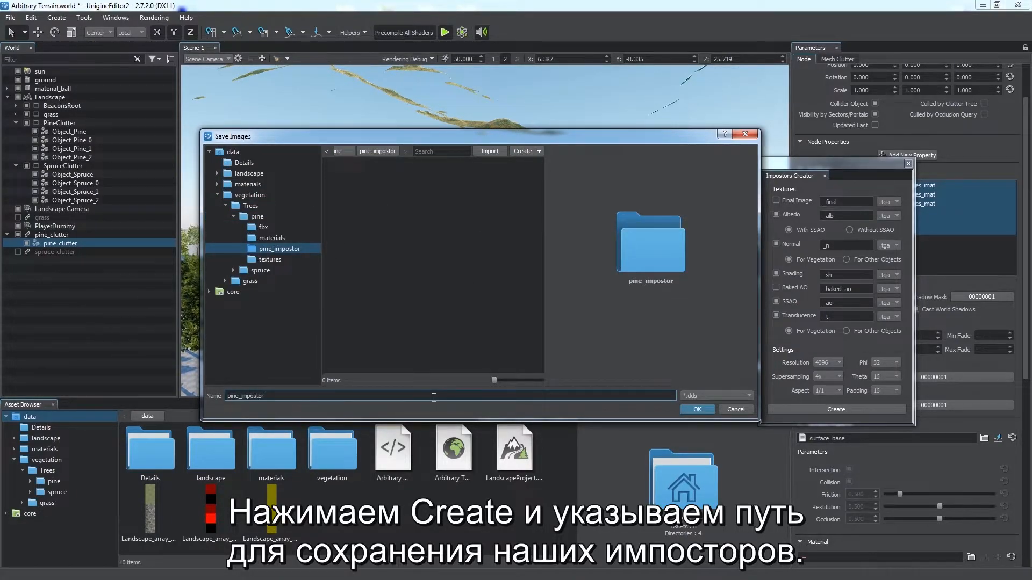
pyautogui.write('impostor')
pyautogui.press('Return')
pyautogui.click(908, 163)
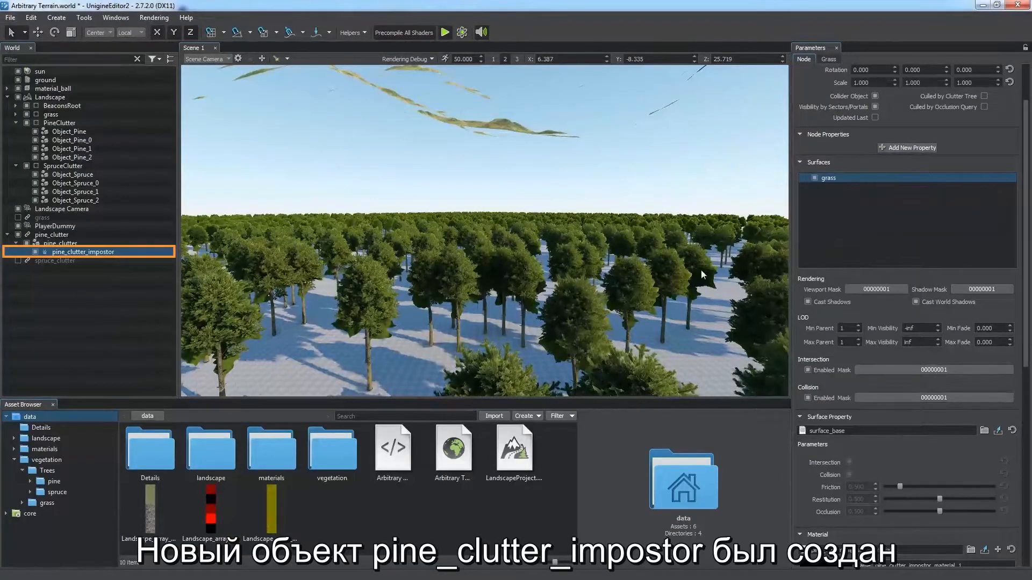
# Step: Inspect the impostors, move pine_clutter_impostor out of the pine_clutter hierarchy, and apply the changes to the pine_clutter node reference
pyautogui.press('e')
pyautogui.moveTo(673, 290)
pyautogui.mouseDown(button='right')
pyautogui.moveTo(650, 308)
pyautogui.moveTo(578, 305)
pyautogui.moveTo(591, 308)
pyautogui.mouseUp(button='right')
pyautogui.press('1')
pyautogui.press('s')
pyautogui.press('d')
pyautogui.press('w')
pyautogui.moveTo(66, 255); pyautogui.dragTo(55, 285)
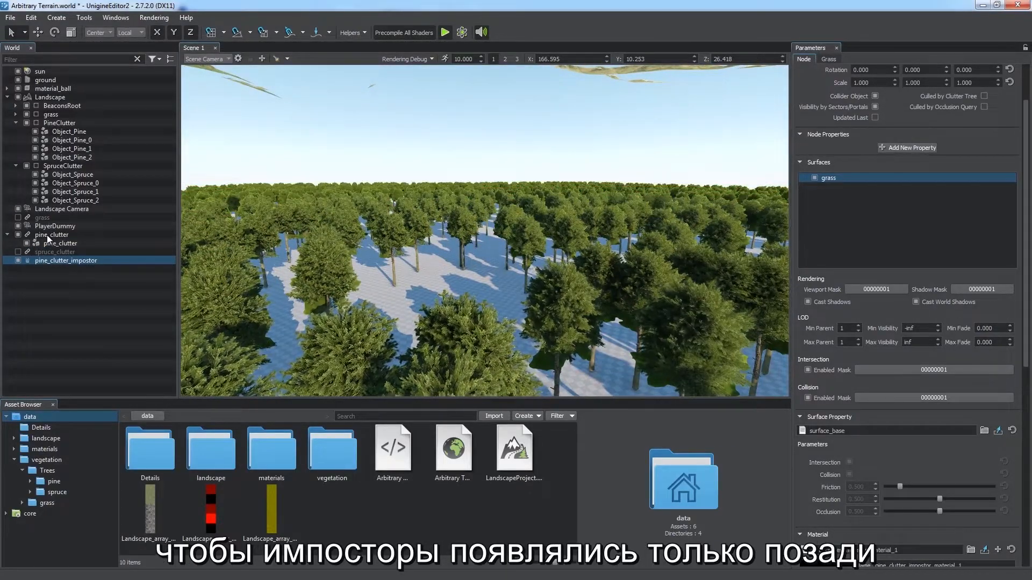
pyautogui.click(48, 236)
pyautogui.click(897, 258)
# Step: Set the minimum visibility of pine_clutter_impostor's grass surface to 150 and its min fade to 50
pyautogui.moveTo(415, 255); pyautogui.dragTo(412, 252, button='right')
pyautogui.click(98, 251)
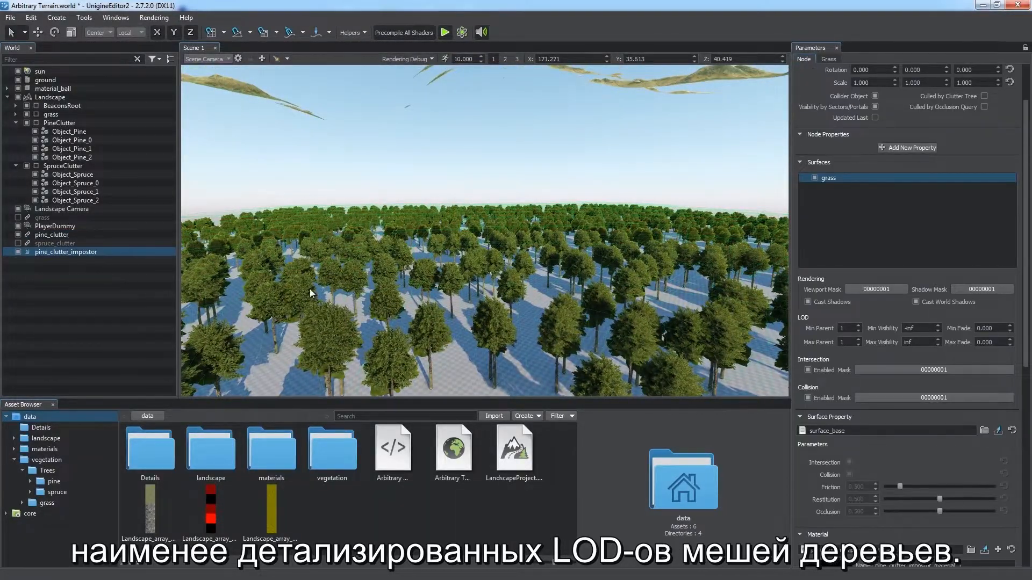
pyautogui.click(924, 328)
pyautogui.write('150')
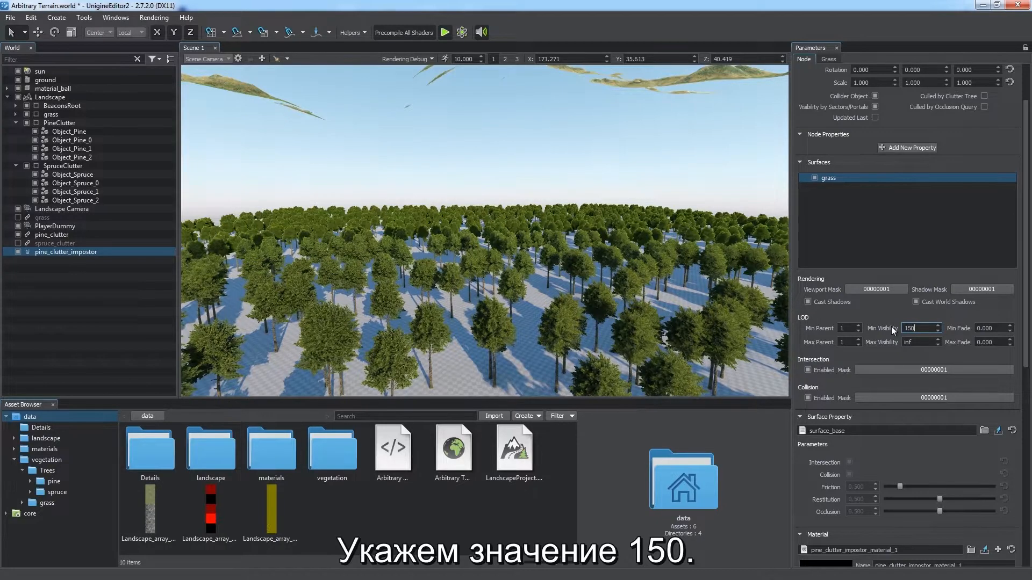
pyautogui.press('Tab')
pyautogui.write('50')
pyautogui.press('Return')
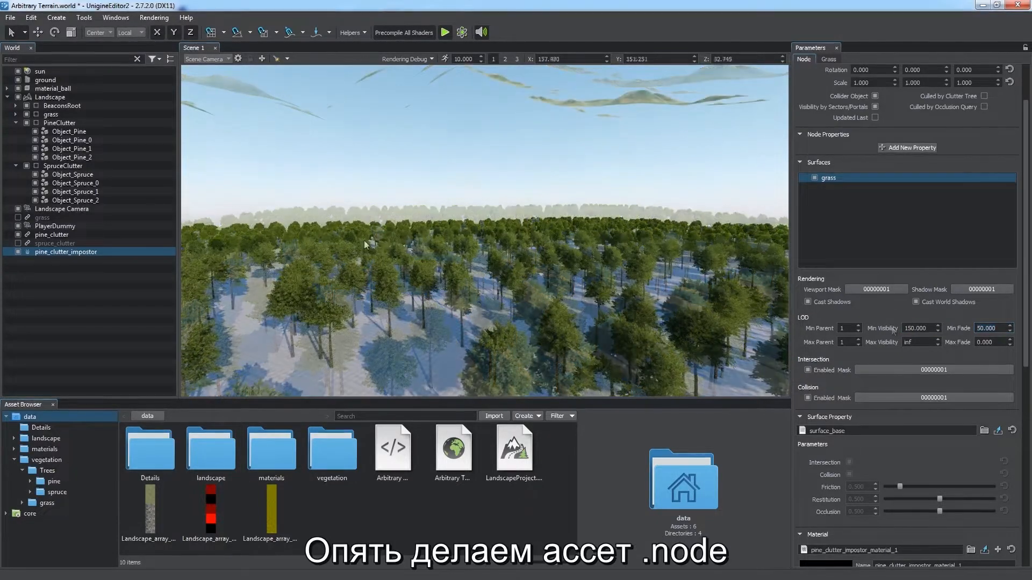
# Step: Save pine_clutter_impostor as a node asset in the vegetation/Trees/pine folder
pyautogui.click(53, 481)
pyautogui.moveTo(65, 252); pyautogui.dragTo(425, 473)
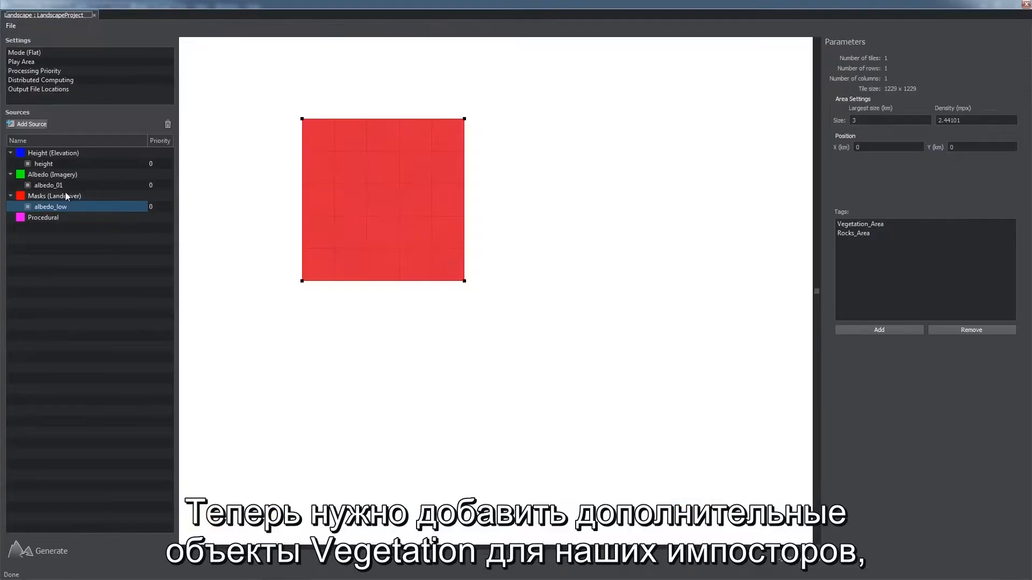
# Step: Add a vegetation object named Object_pine_impostor to the landcover masks and browse for its node asset
pyautogui.click(66, 197)
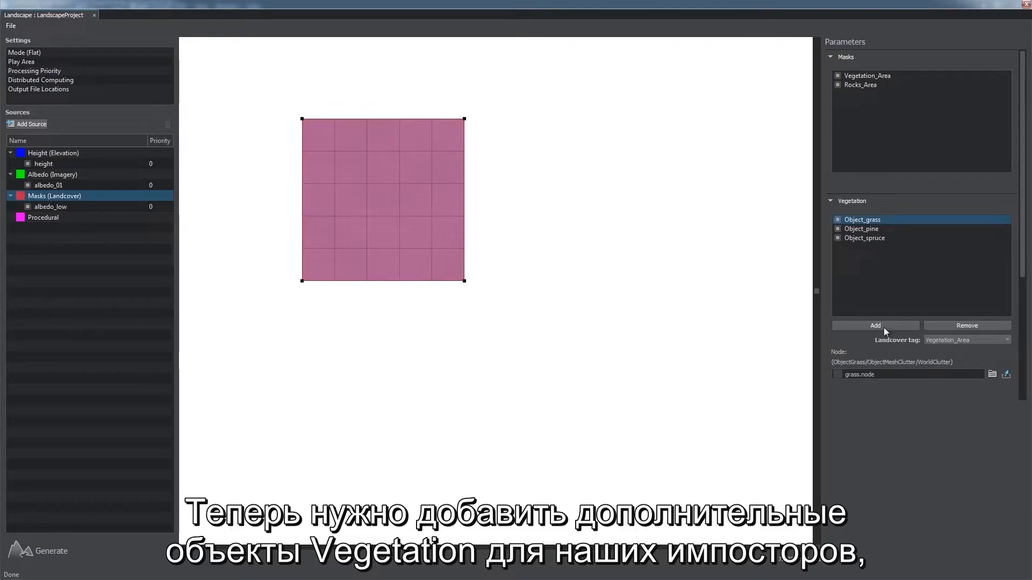
pyautogui.click(908, 328)
pyautogui.write('Object_pine_impostor')
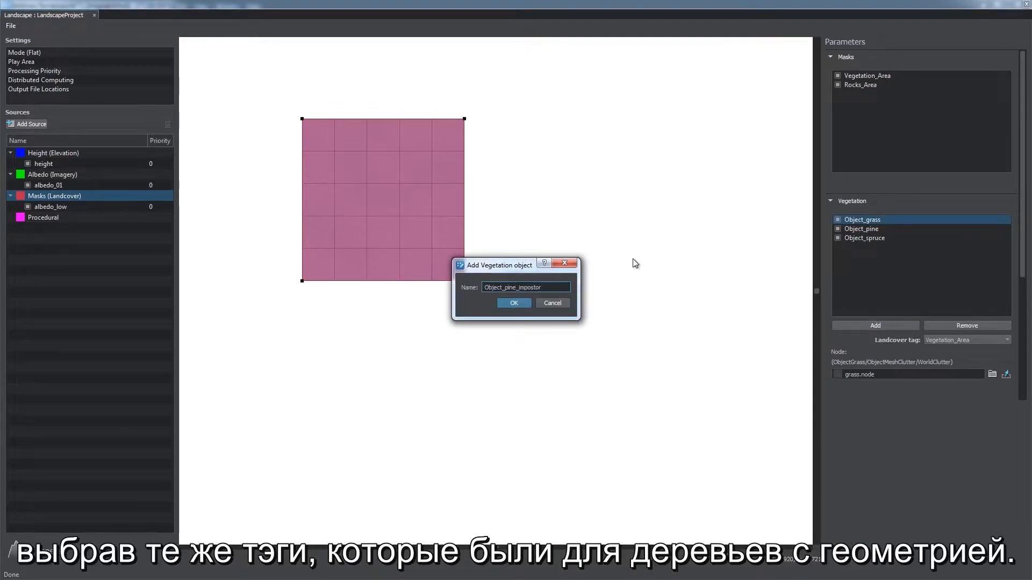
pyautogui.press('Return')
pyautogui.click(992, 374)
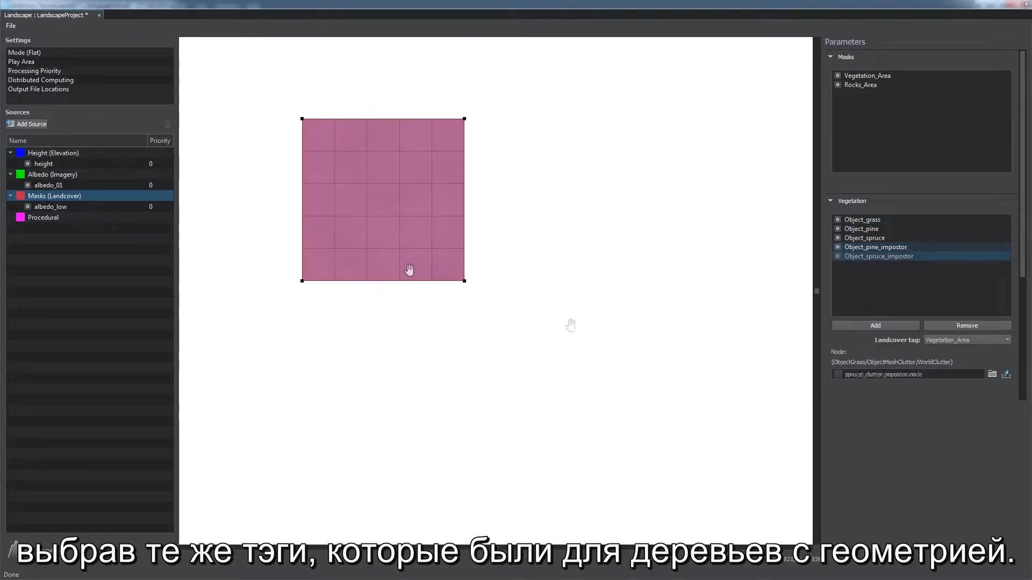
# Step: Regenerate the landscape with the impostor vegetation objects, then close the landscape project and save its changes
pyautogui.click(87, 538)
pyautogui.click(514, 387)
pyautogui.click(1026, 4)
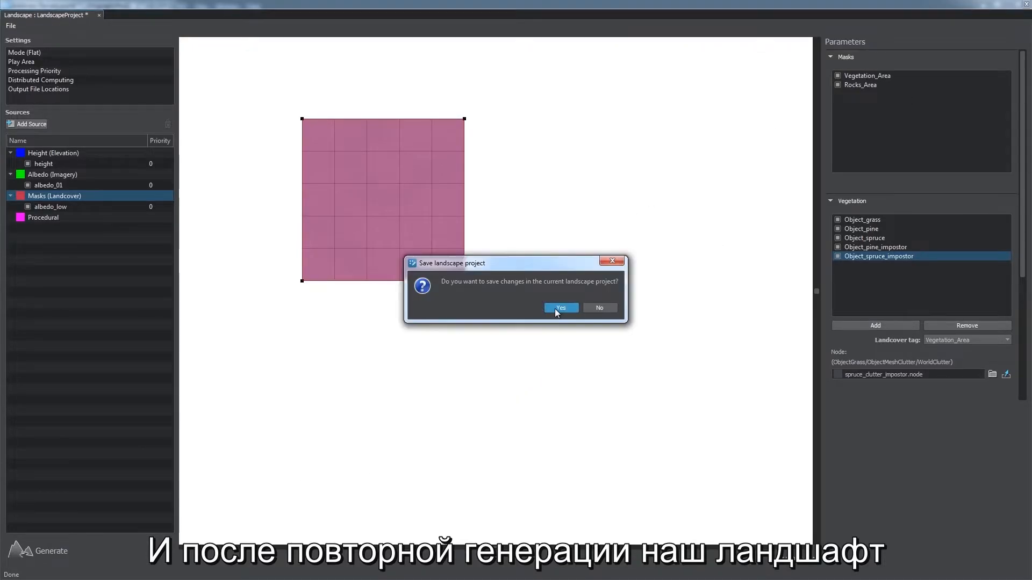
pyautogui.click(561, 308)
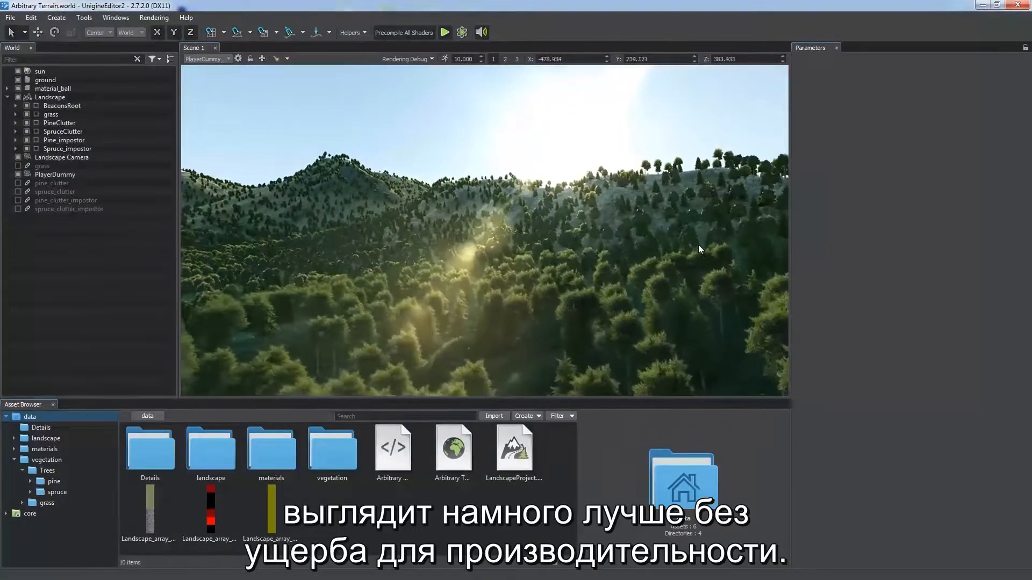
# Step: Rotate the sun light to change how the forested terrain is lit
pyautogui.click(40, 71)
pyautogui.press('e')
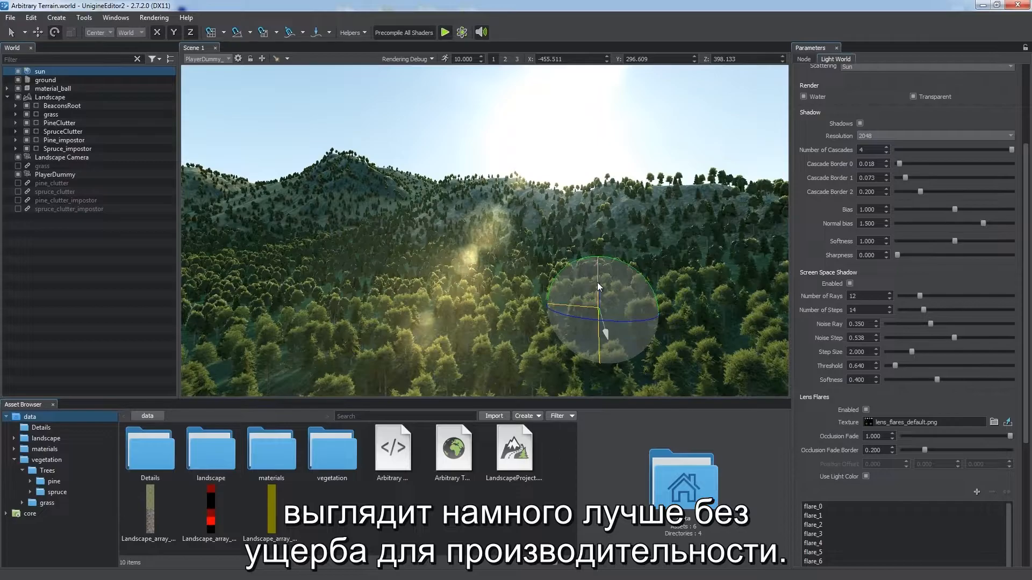
pyautogui.moveTo(597, 282); pyautogui.dragTo(590, 336)
pyautogui.press('q')
pyautogui.moveTo(590, 324); pyautogui.dragTo(299, 339, button='right')
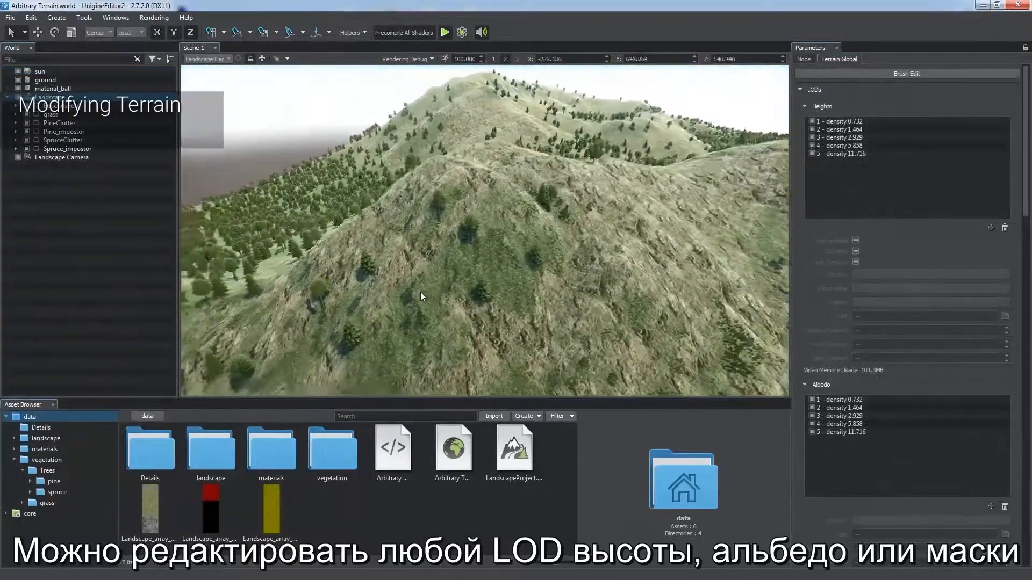
# Step: Open the Terrain Editor for the Landscape in mask mode and paint the Rocks_Area mask over the hillside at LOD density 2.441
pyautogui.moveTo(420, 292); pyautogui.dragTo(493, 304, button='right')
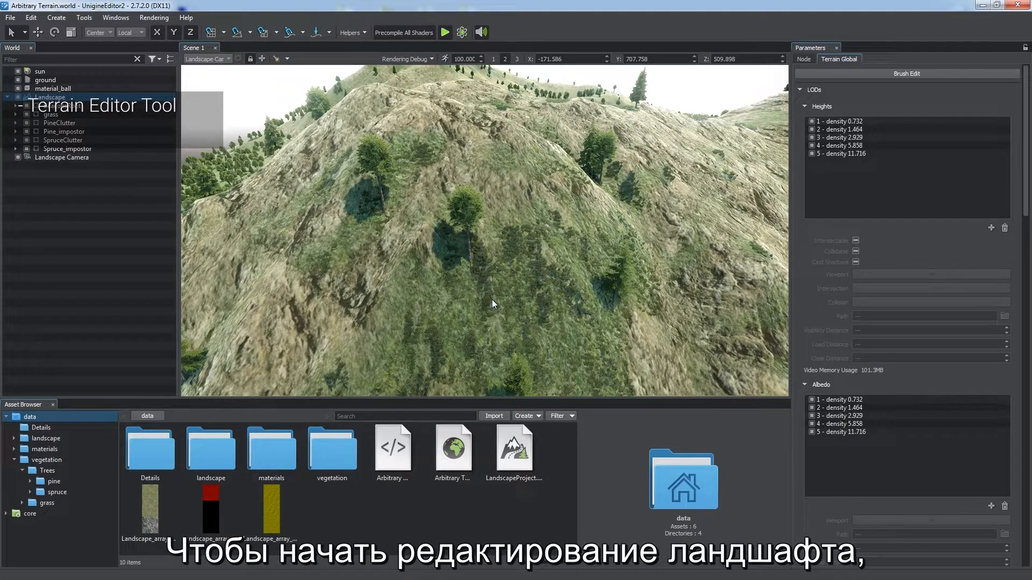
pyautogui.click(907, 74)
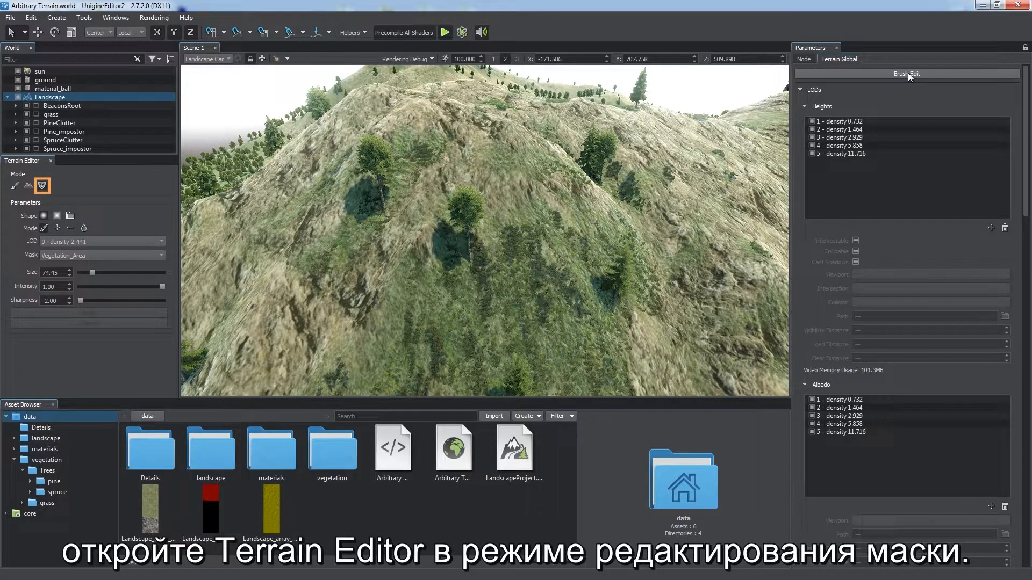
pyautogui.click(41, 185)
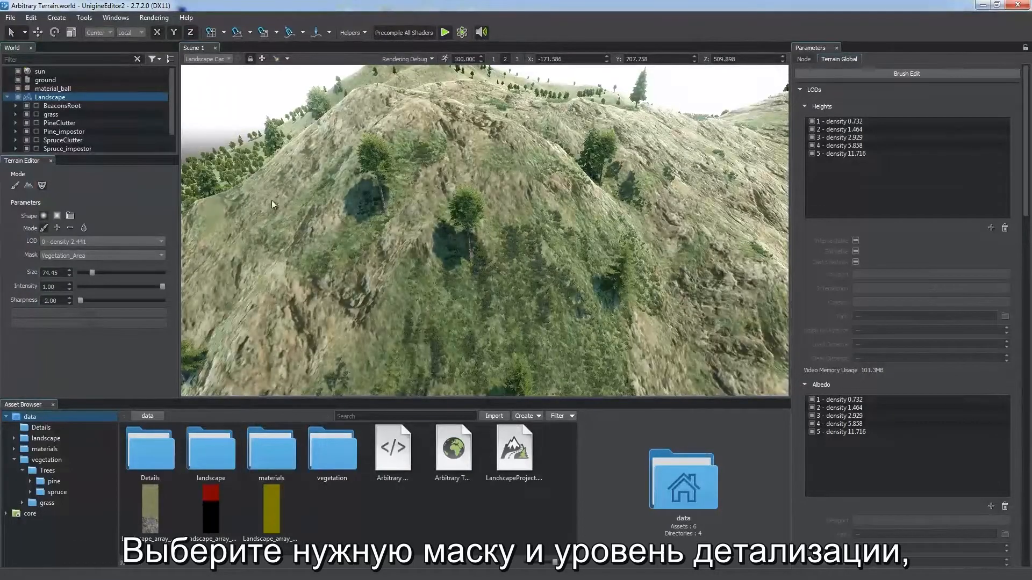
pyautogui.click(71, 271)
pyautogui.moveTo(277, 296)
pyautogui.keyDown('alt'); pyautogui.mouseDown()
pyautogui.moveTo(378, 214)
pyautogui.moveTo(506, 231)
pyautogui.mouseUp(); pyautogui.keyUp('alt')
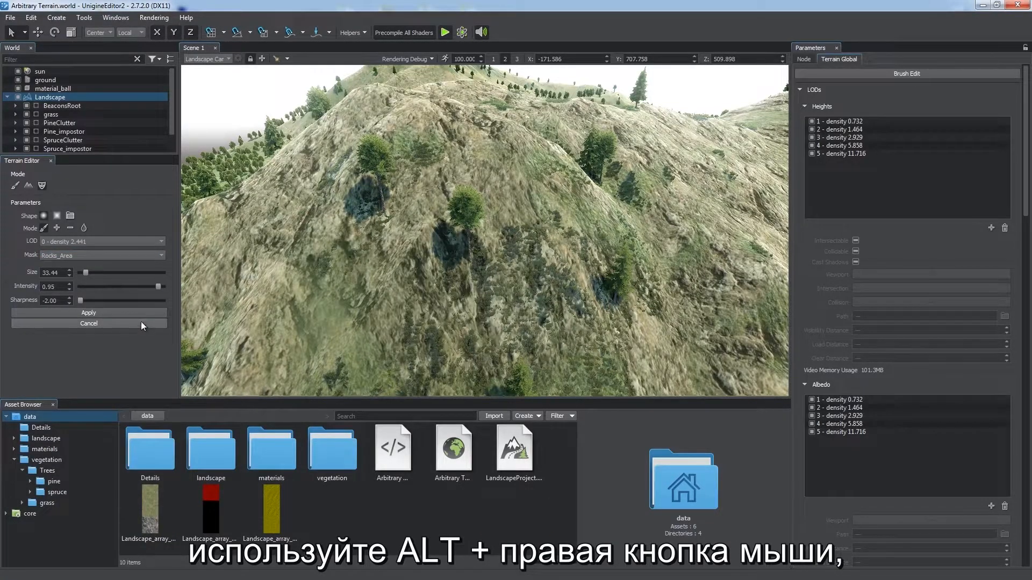
# Step: Enlarge the mask brush to 92.57, lower its intensity, and paint the Rocks_Area mask on the slope
pyautogui.scroll(5, 425, 277)
pyautogui.scroll(-2, 406, 250)
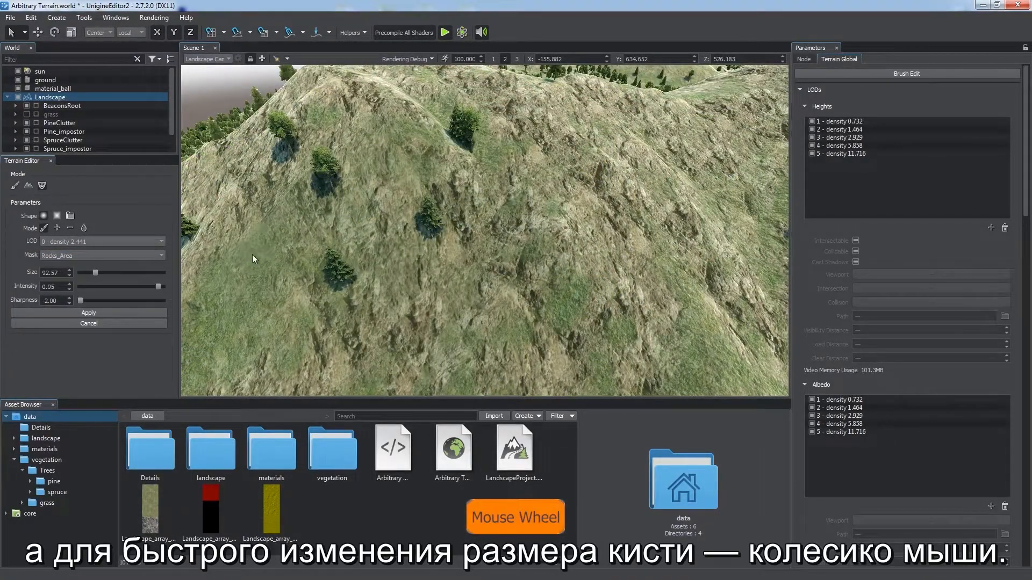
pyautogui.moveTo(158, 287); pyautogui.dragTo(99, 288)
pyautogui.moveTo(231, 333)
pyautogui.mouseDown()
pyautogui.moveTo(314, 277)
pyautogui.moveTo(265, 259)
pyautogui.mouseUp()
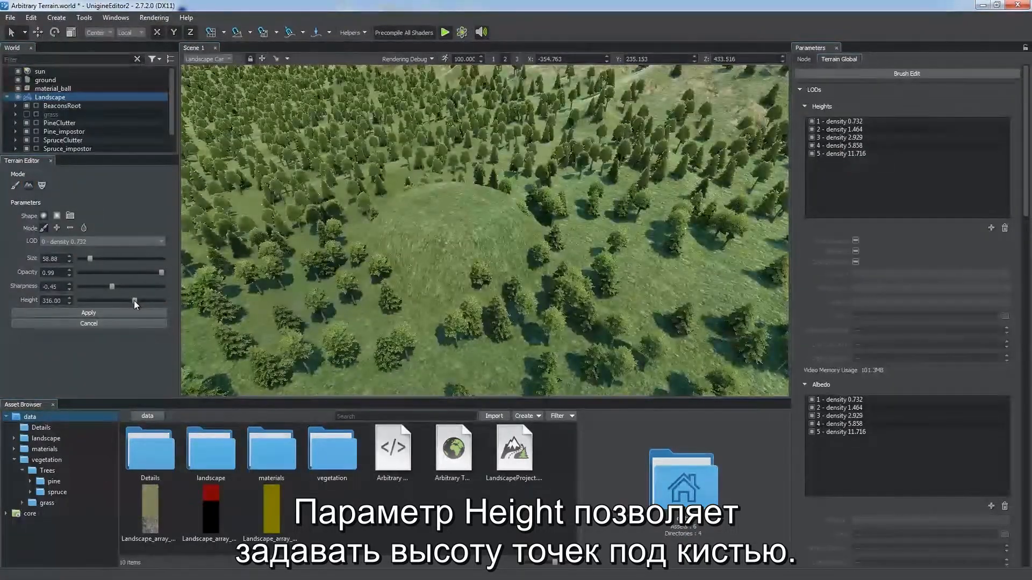
# Step: Smooth the edges around the raised mound and the neighbouring hollow with a 58.88 brush at intensity 1.00, and apply the height edits
pyautogui.moveTo(419, 317); pyautogui.dragTo(504, 244, button='right')
pyautogui.moveTo(538, 318); pyautogui.dragTo(323, 266, button='right')
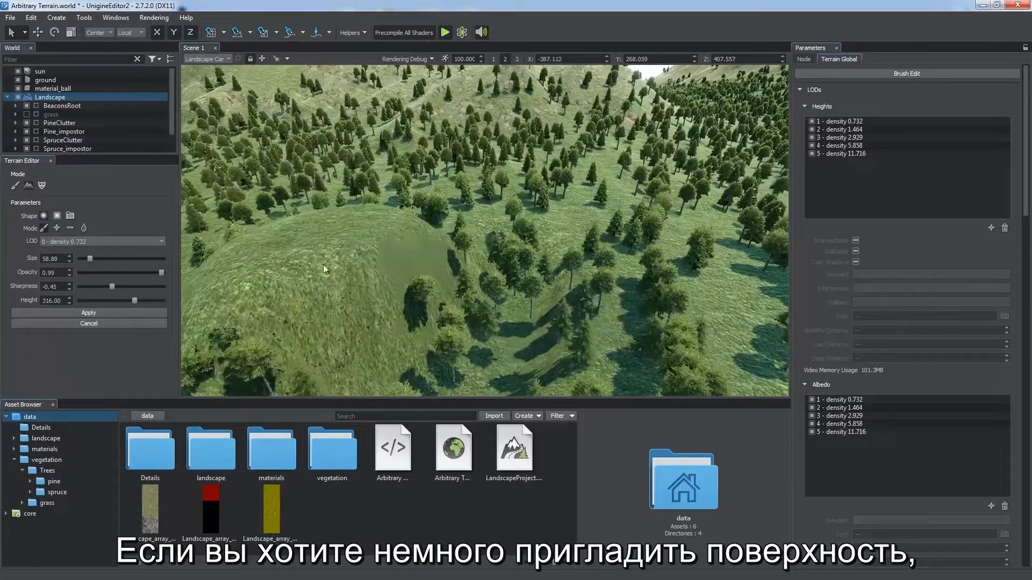
pyautogui.click(84, 228)
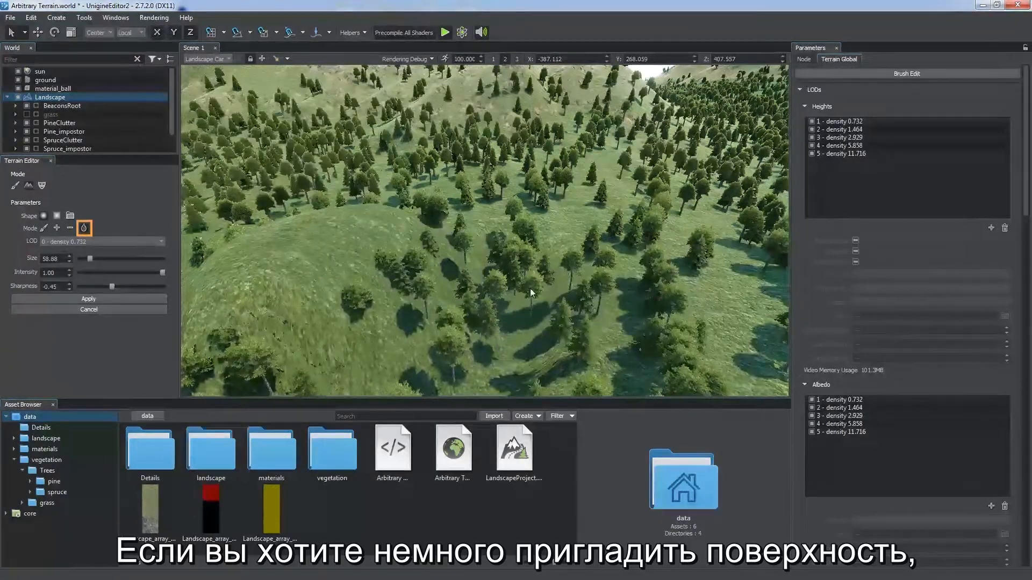
pyautogui.moveTo(496, 333); pyautogui.dragTo(348, 294, button='right')
pyautogui.moveTo(348, 293); pyautogui.dragTo(419, 268)
pyautogui.moveTo(420, 268); pyautogui.dragTo(491, 204, button='right')
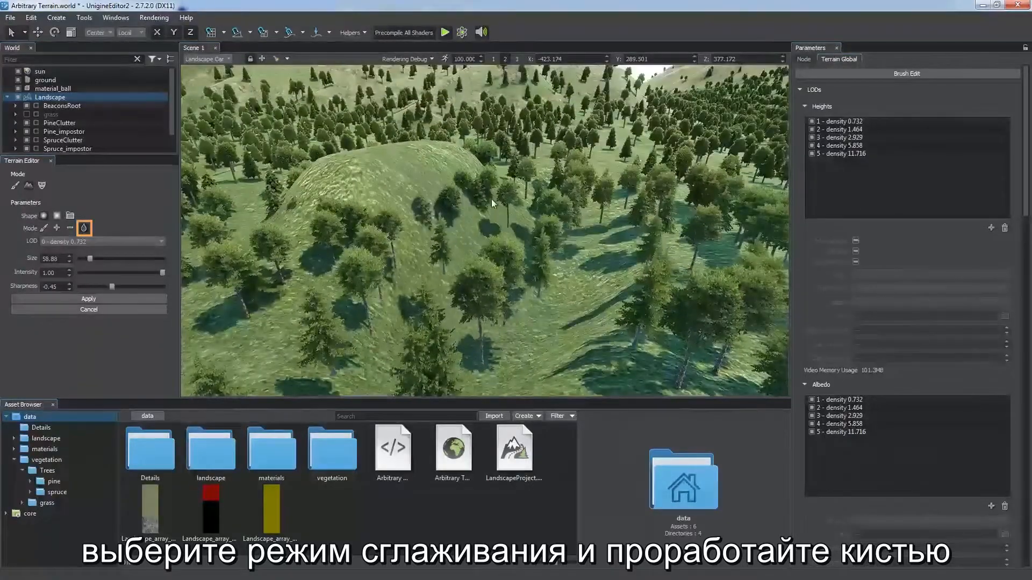
pyautogui.moveTo(502, 188)
pyautogui.mouseDown()
pyautogui.moveTo(595, 235)
pyautogui.moveTo(565, 346)
pyautogui.mouseUp()
pyautogui.moveTo(566, 346); pyautogui.dragTo(610, 316, button='right')
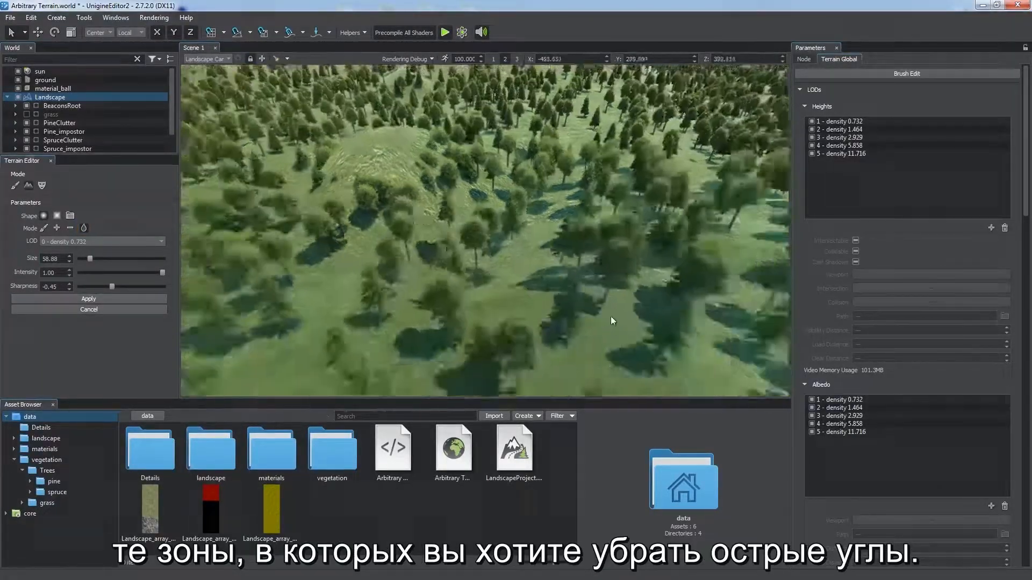
pyautogui.click(89, 299)
# Step: Close the Terrain Editor and re-enable the grass node under Landscape
pyautogui.moveTo(600, 282); pyautogui.dragTo(419, 273, button='right')
pyautogui.click(51, 162)
pyautogui.moveTo(398, 306); pyautogui.dragTo(322, 270, button='right')
pyautogui.click(27, 114)
pyautogui.moveTo(437, 296); pyautogui.dragTo(458, 311, button='right')
pyautogui.press('w')
pyautogui.press('1')
pyautogui.press('s')
# Step: Open the LandscapeProject asset and regenerate only the Landcover objects
pyautogui.doubleClick(515, 452)
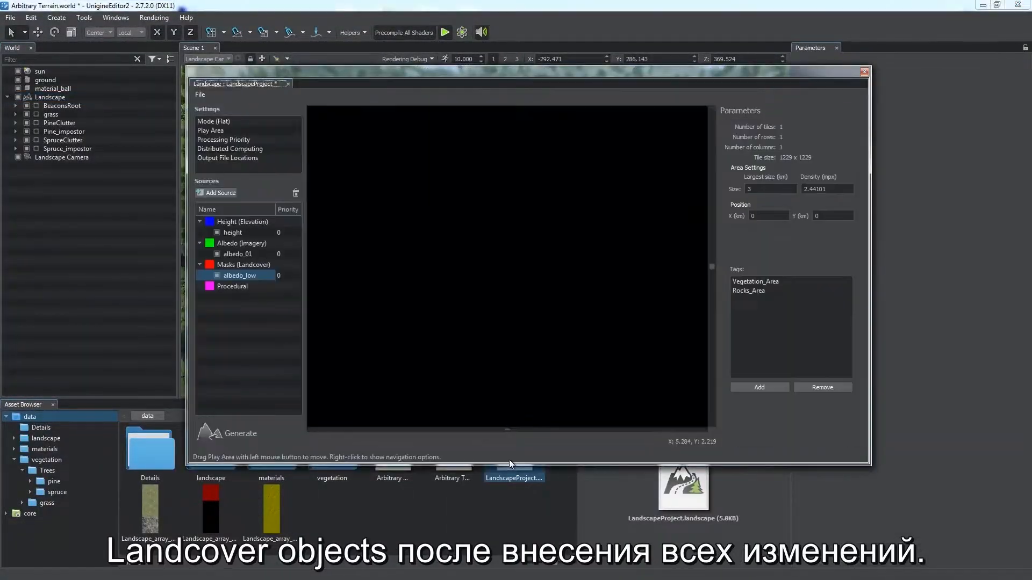
pyautogui.doubleClick(546, 76)
pyautogui.click(56, 551)
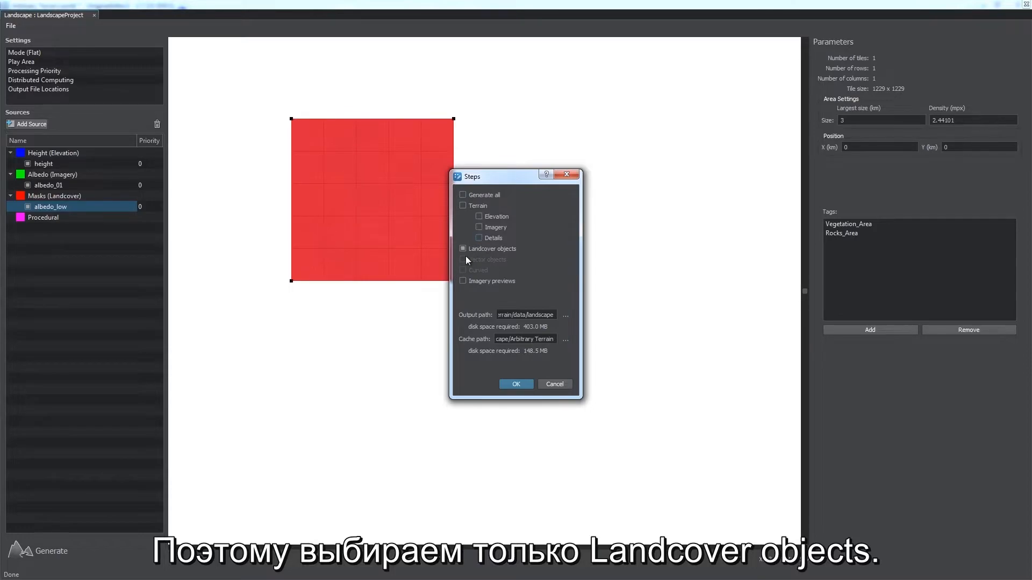
pyautogui.click(511, 383)
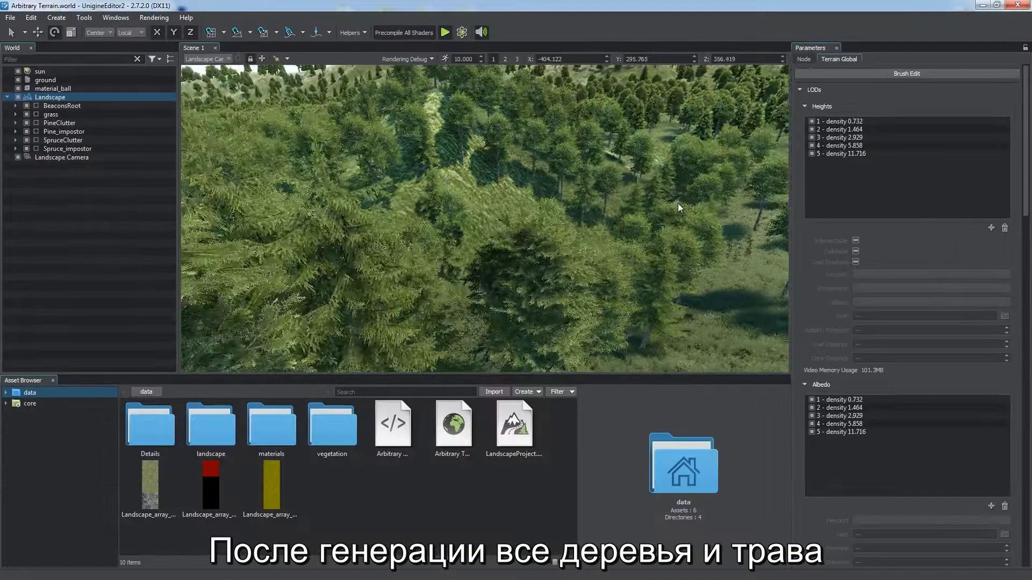
pyautogui.press('w')
pyautogui.moveTo(678, 203); pyautogui.dragTo(515, 199, button='right')
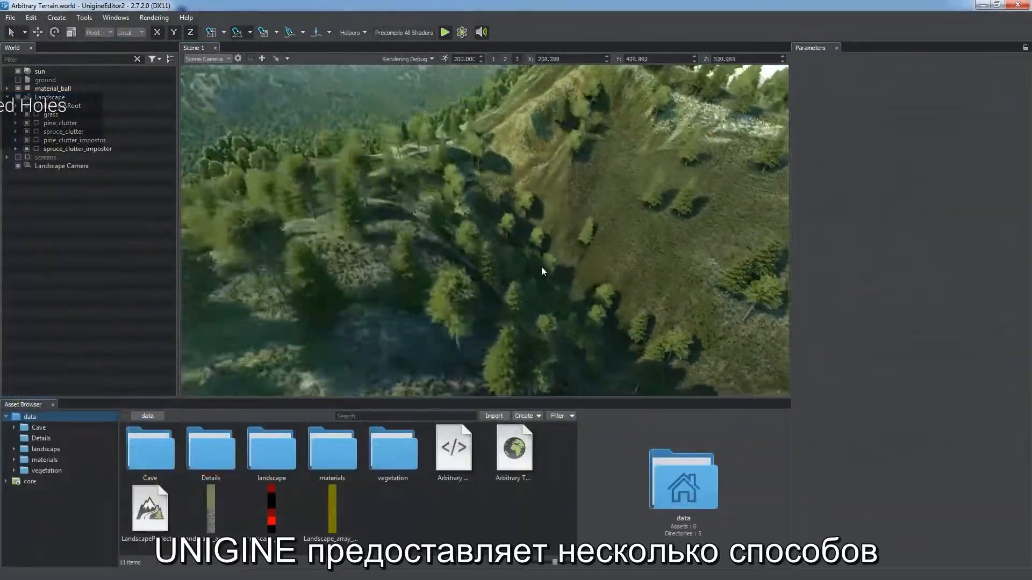
# Step: Place cave.node from the Cave folder into the hillside as the tunnel entrance
pyautogui.moveTo(633, 273); pyautogui.dragTo(243, 389, button='right')
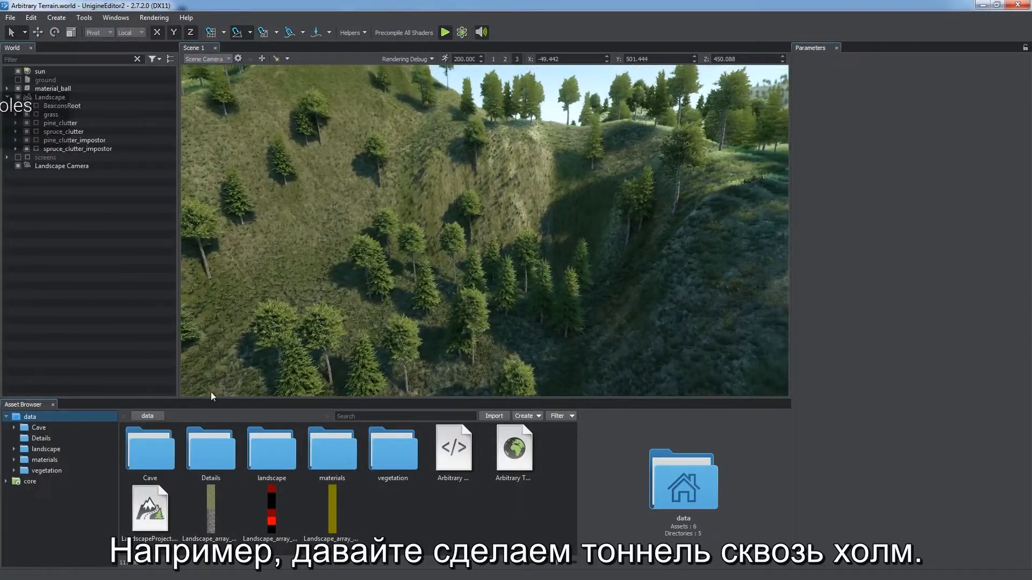
pyautogui.click(92, 425)
pyautogui.moveTo(420, 366); pyautogui.dragTo(508, 273)
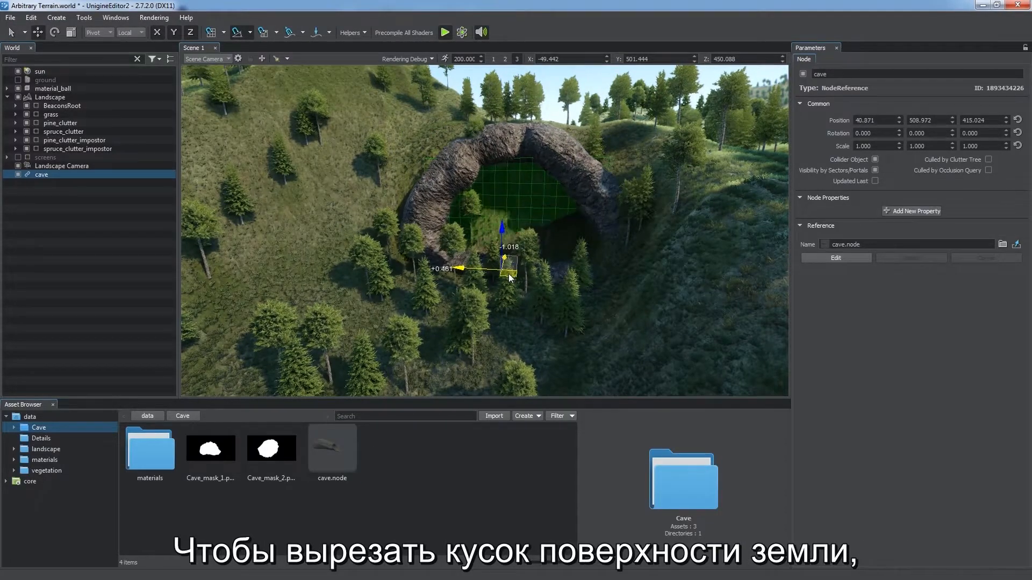
pyautogui.click(153, 260)
# Step: Create a projected decal over the hillside at the tunnel entrance and hide the cave node
pyautogui.click(56, 18)
pyautogui.moveTo(80, 86)
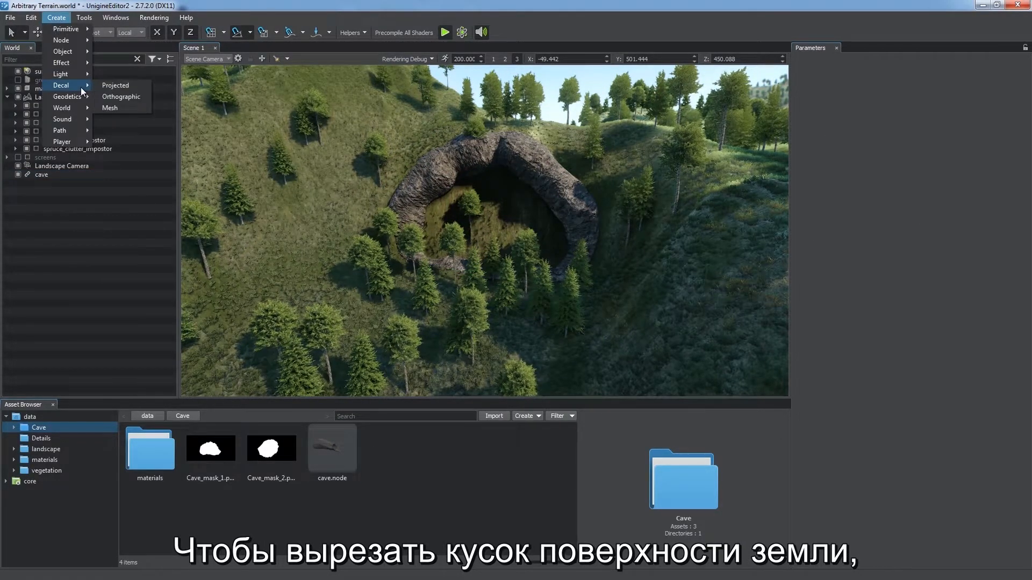
pyautogui.click(129, 85)
pyautogui.moveTo(454, 263); pyautogui.dragTo(315, 226)
pyautogui.click(17, 174)
# Step: Assign the decal_terrain_hole_base material to the projected decal and inherit an editable child material from it
pyautogui.scroll(-3, 1022, 411)
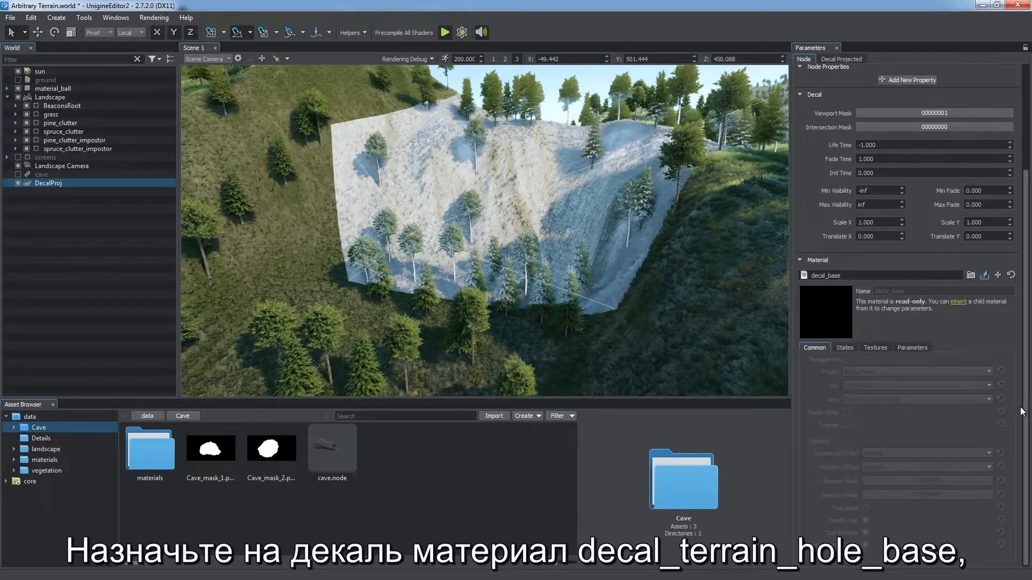
pyautogui.write('ter')
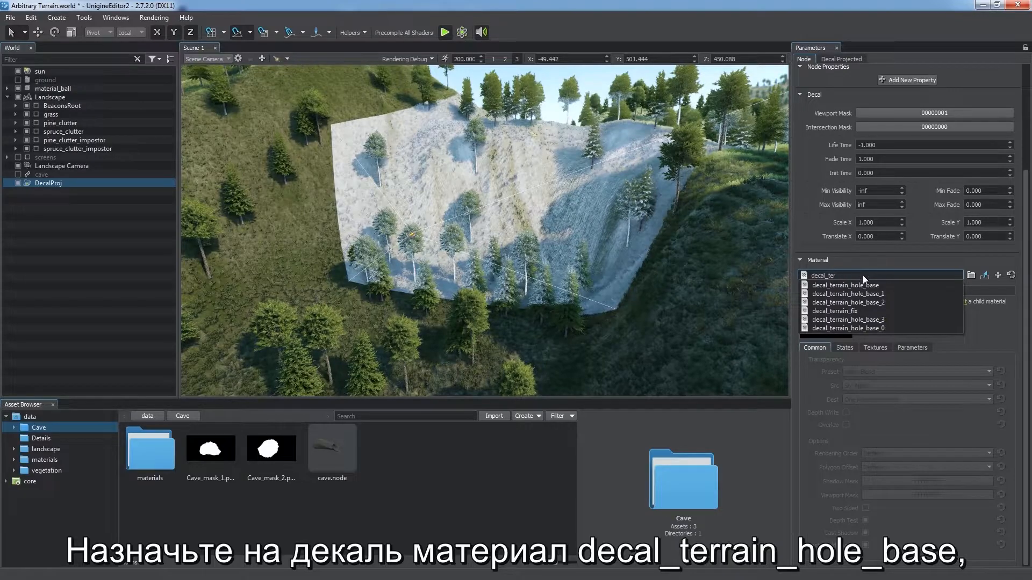
pyautogui.click(886, 286)
pyautogui.moveTo(584, 242)
pyautogui.keyDown('alt'); pyautogui.mouseDown()
pyautogui.moveTo(640, 259)
pyautogui.moveTo(569, 248)
pyautogui.mouseUp(); pyautogui.keyUp('alt')
pyautogui.click(958, 301)
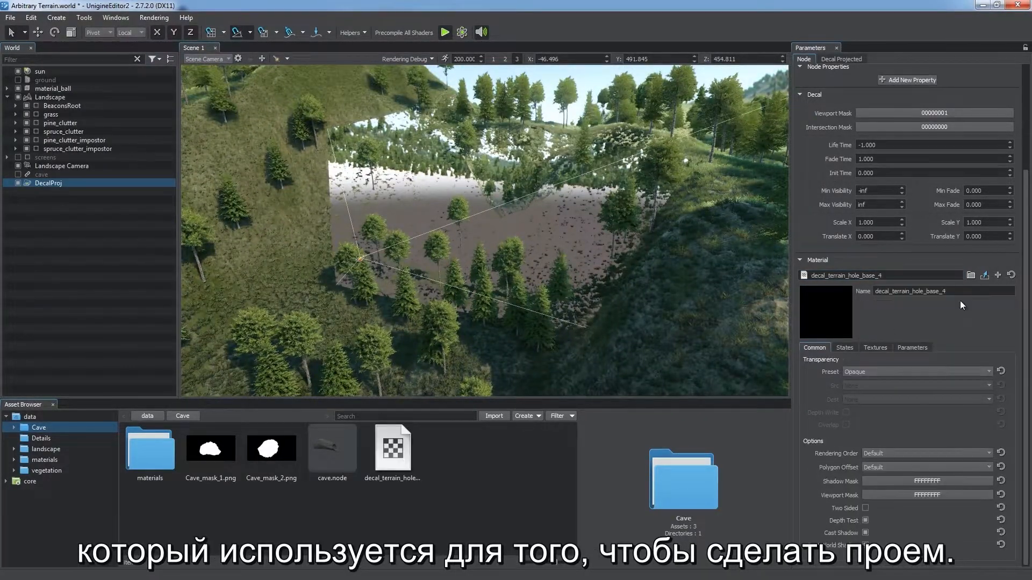
# Step: Set Cave_mask_1.png as the mask texture of the decal's hole material and check the opening
pyautogui.click(871, 349)
pyautogui.moveTo(215, 461); pyautogui.dragTo(861, 367)
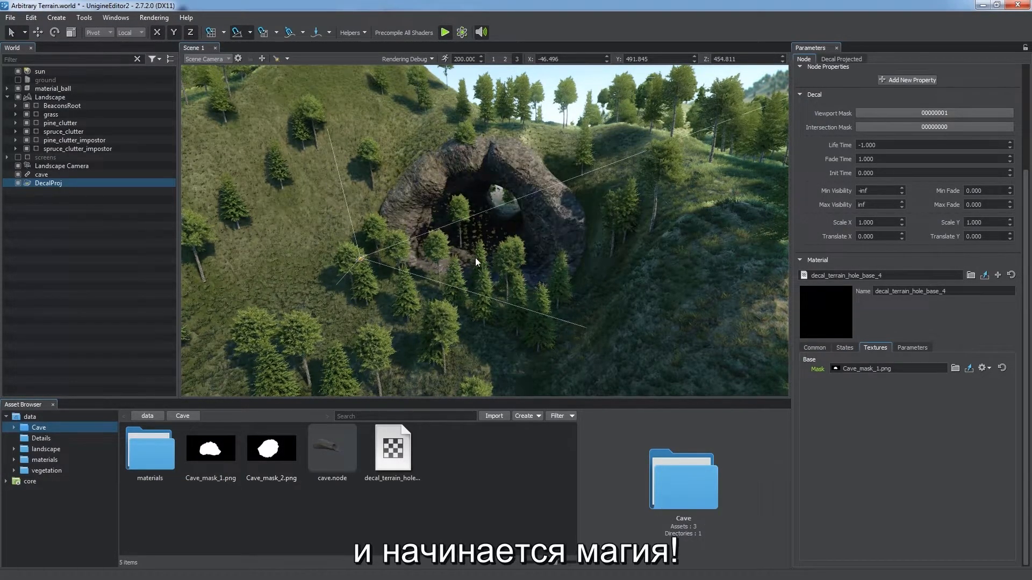
pyautogui.scroll(5, 549, 280)
pyautogui.moveTo(598, 262); pyautogui.dragTo(476, 235, button='right')
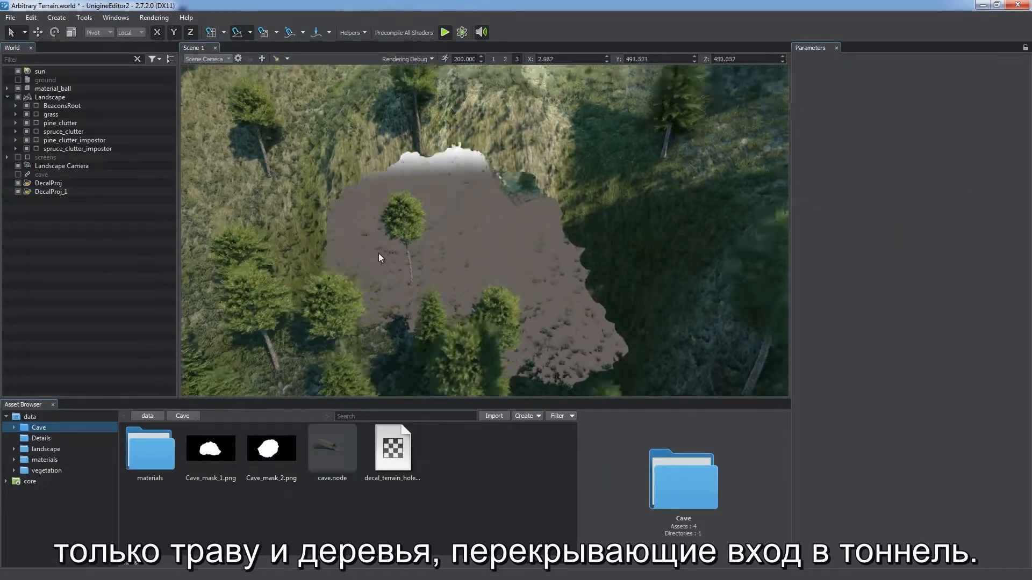
# Step: Disable both hole decals and the grass, pine_clutter and spruce_clutter nodes under Landscape
pyautogui.click(18, 183)
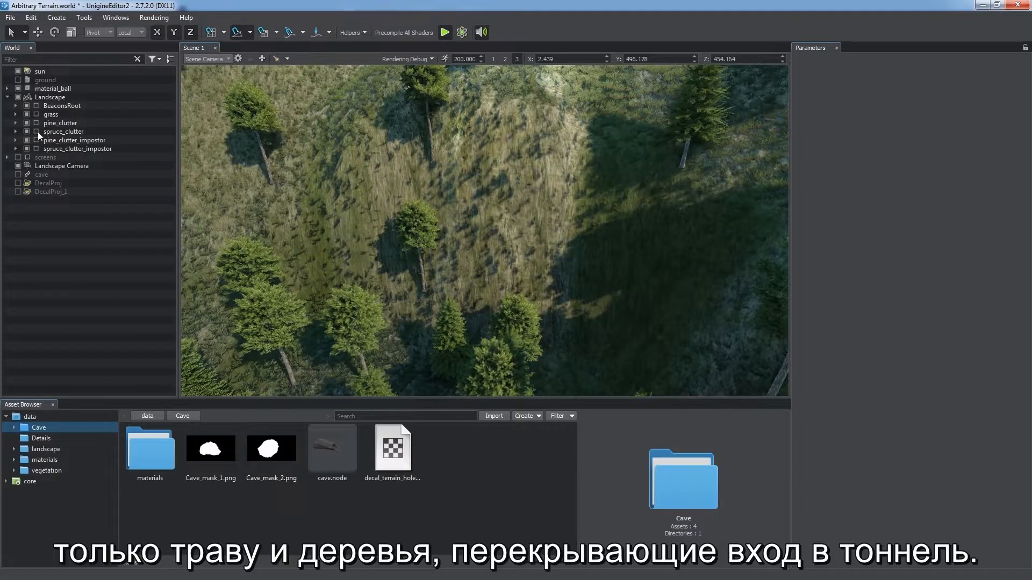
pyautogui.click(48, 97)
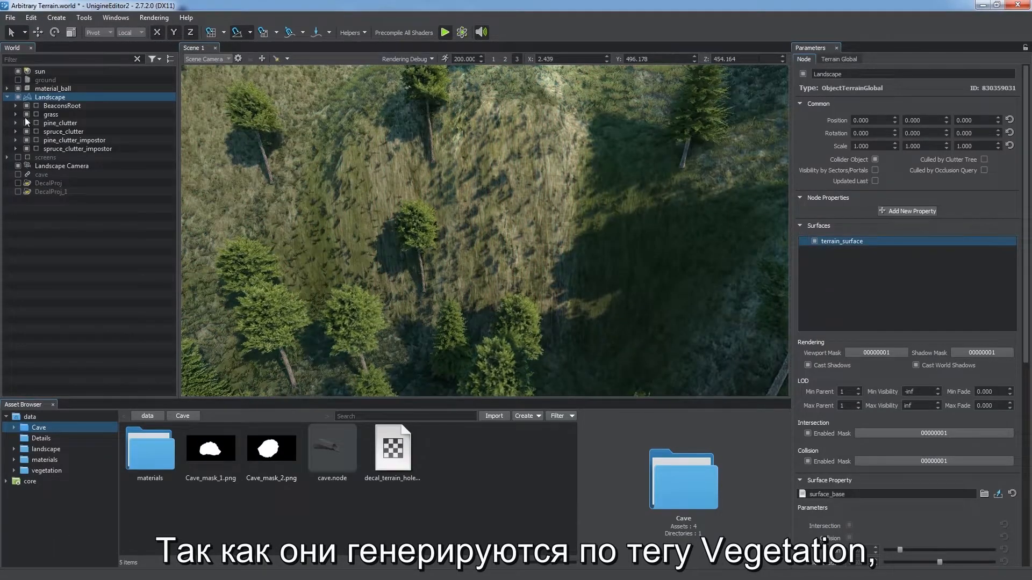
pyautogui.click(25, 115)
pyautogui.click(26, 123)
pyautogui.click(26, 132)
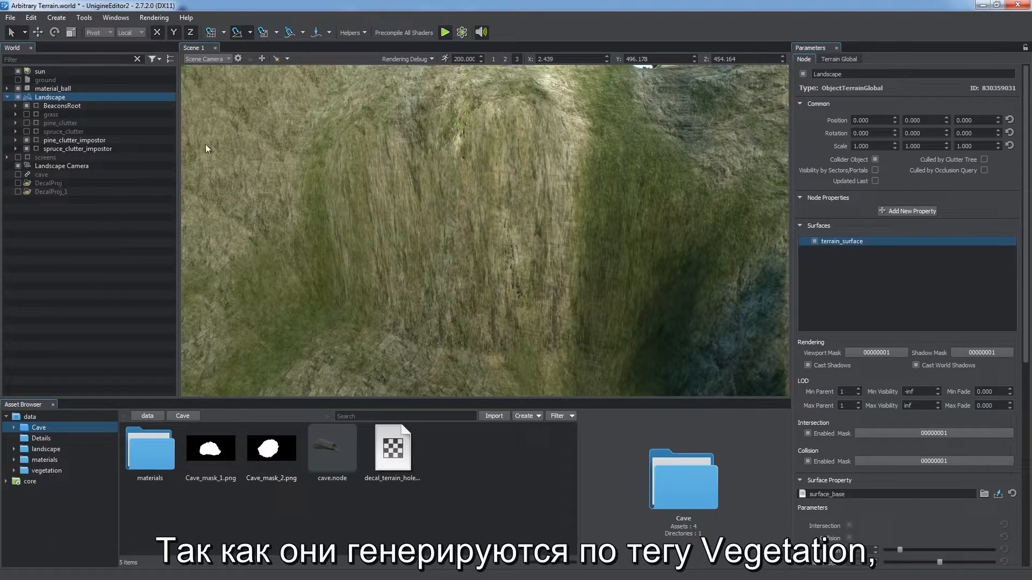
# Step: Erase the Vegetation_Area mask over the tunnel entrance with a brush of size 28.92 and intensity 0, and apply the edit
pyautogui.click(838, 59)
pyautogui.click(900, 76)
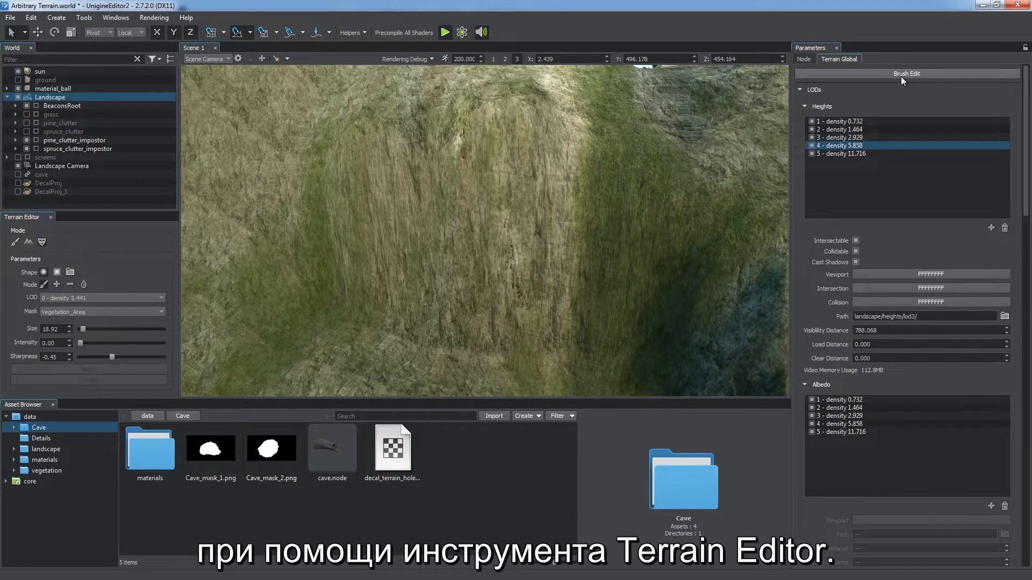
pyautogui.click(59, 321)
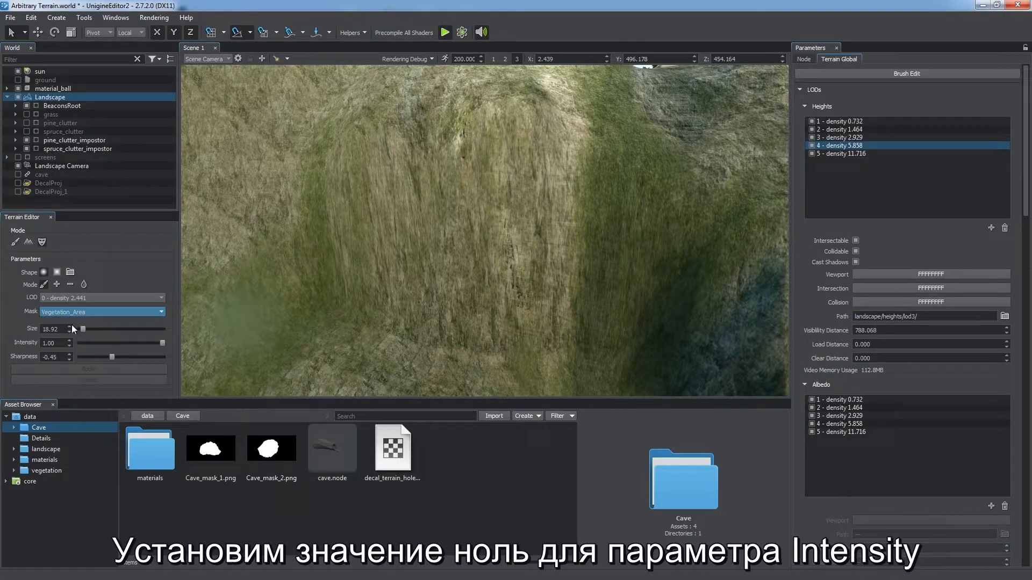
pyautogui.scroll(-3, 507, 216)
pyautogui.moveTo(503, 214)
pyautogui.mouseDown()
pyautogui.moveTo(467, 292)
pyautogui.moveTo(431, 225)
pyautogui.moveTo(383, 255)
pyautogui.mouseUp()
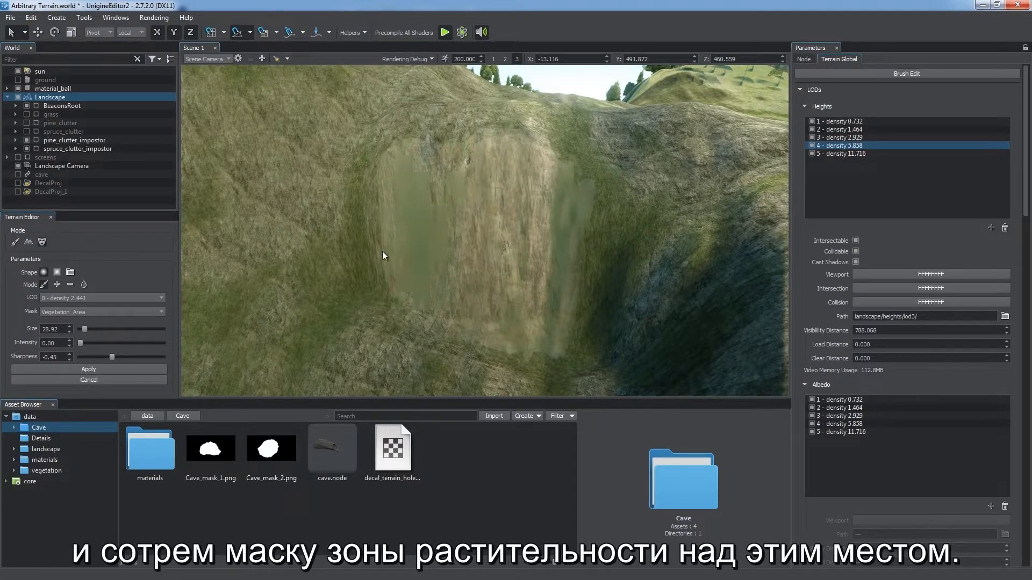
pyautogui.click(81, 370)
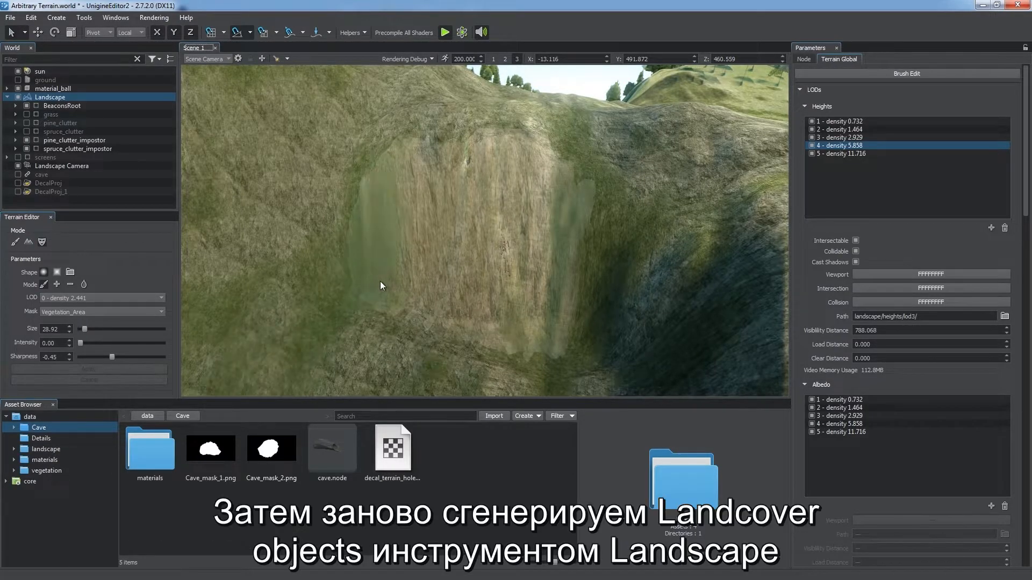
# Step: Open the LandscapeProject asset and regenerate the landscape and its vegetation objects
pyautogui.click(81, 417)
pyautogui.doubleClick(156, 510)
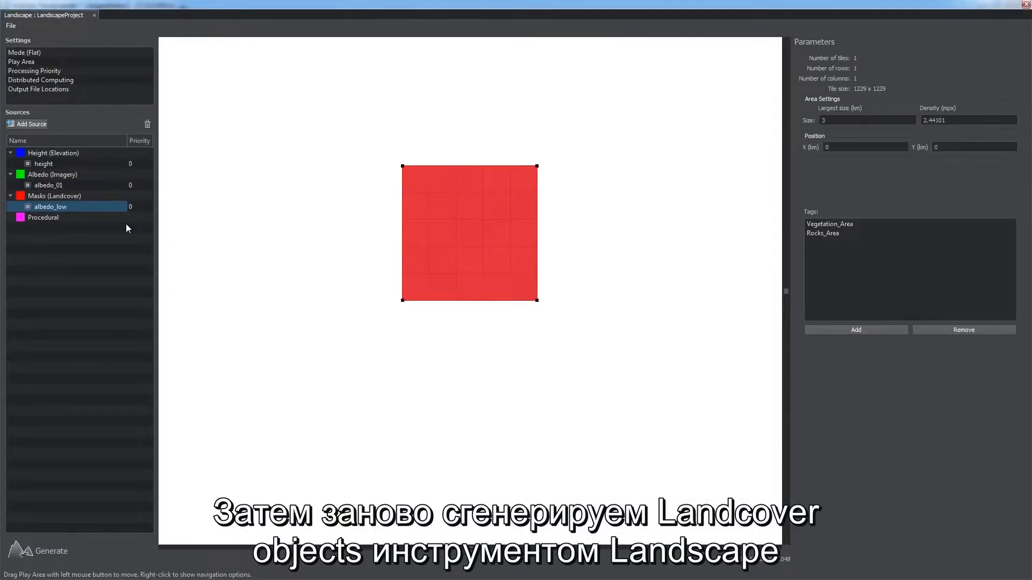
pyautogui.click(50, 552)
pyautogui.click(515, 381)
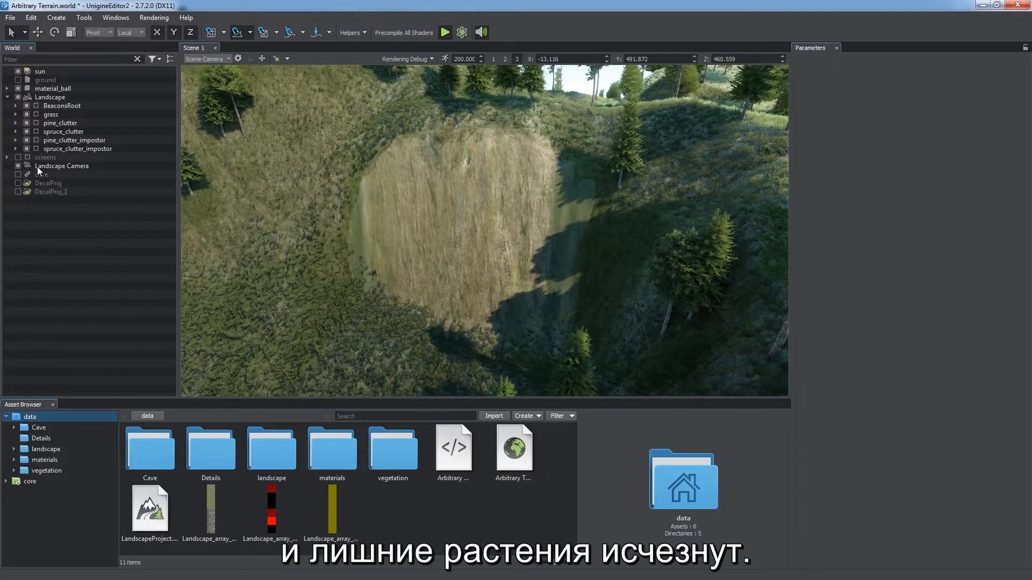
# Step: Enable the cave node and both projected hole decals, and check the tunnel from its other entrance
pyautogui.click(19, 175)
pyautogui.click(19, 183)
pyautogui.click(18, 191)
pyautogui.moveTo(727, 228); pyautogui.dragTo(240, 238, button='right')
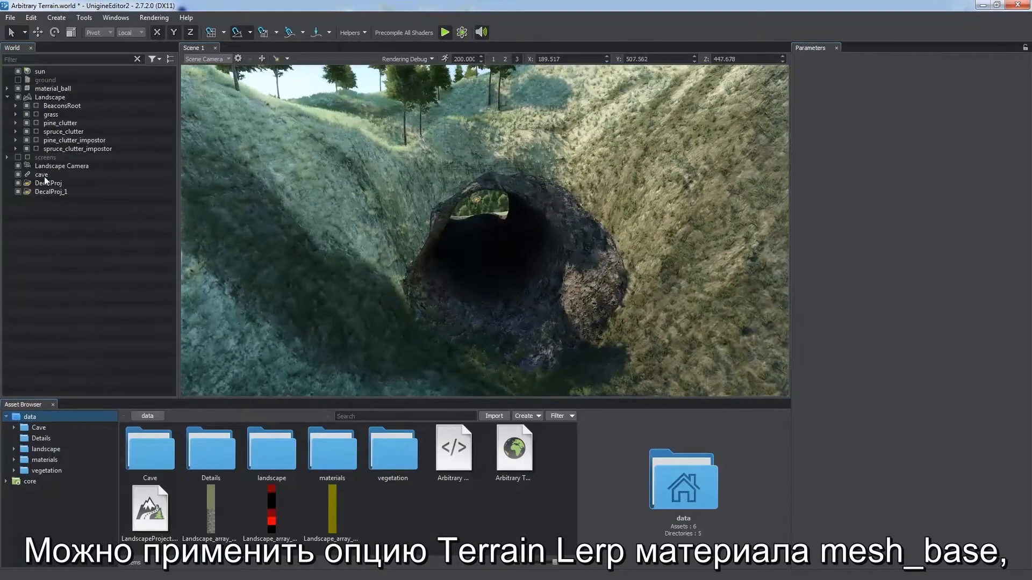
# Step: Open the cave node reference for editing, enable the Terrain Lerp state of cave_material, and inspect how the tunnel blends into the terrain
pyautogui.click(44, 177)
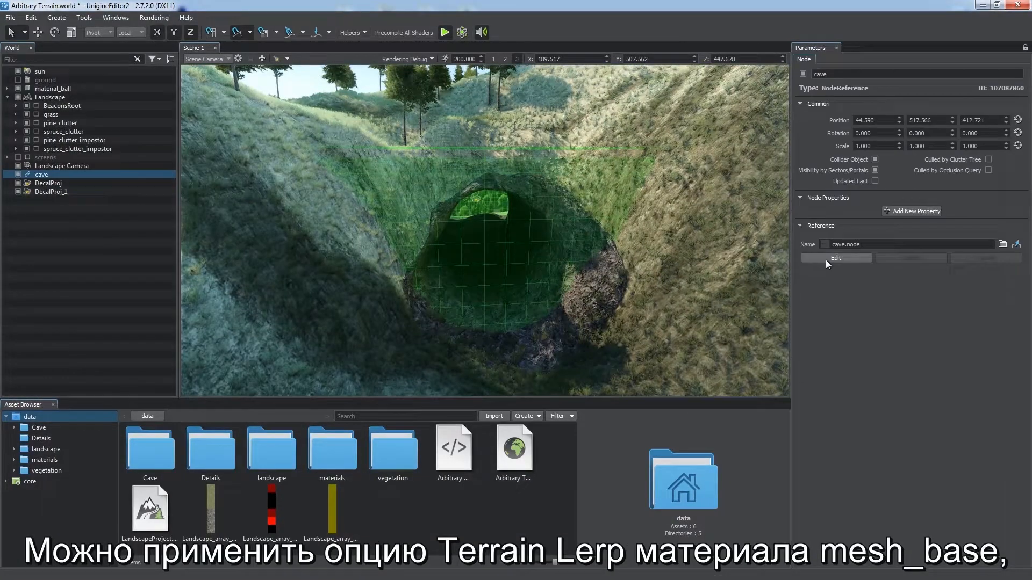
pyautogui.click(826, 260)
pyautogui.moveTo(1025, 255); pyautogui.dragTo(1025, 460)
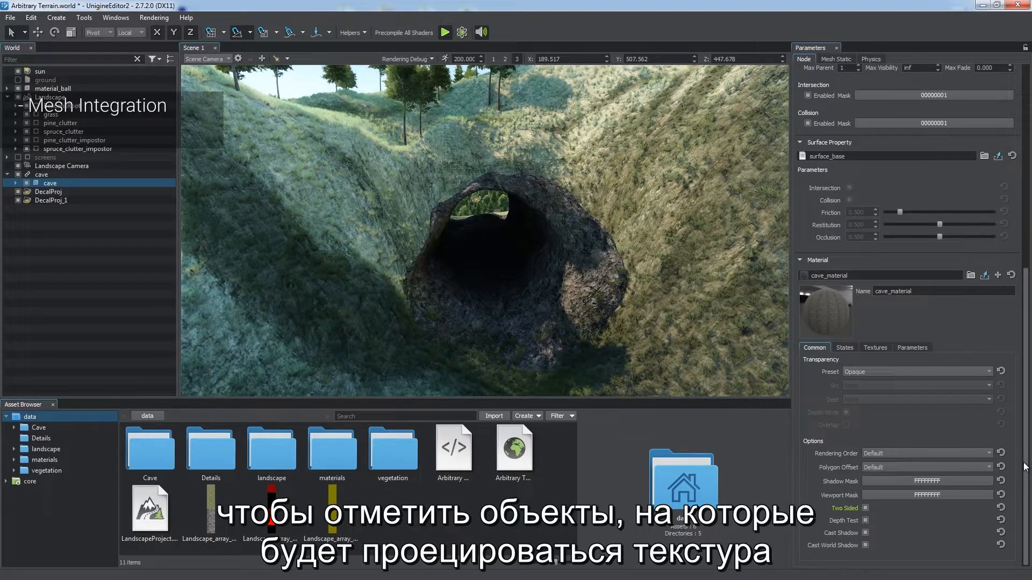
pyautogui.click(846, 348)
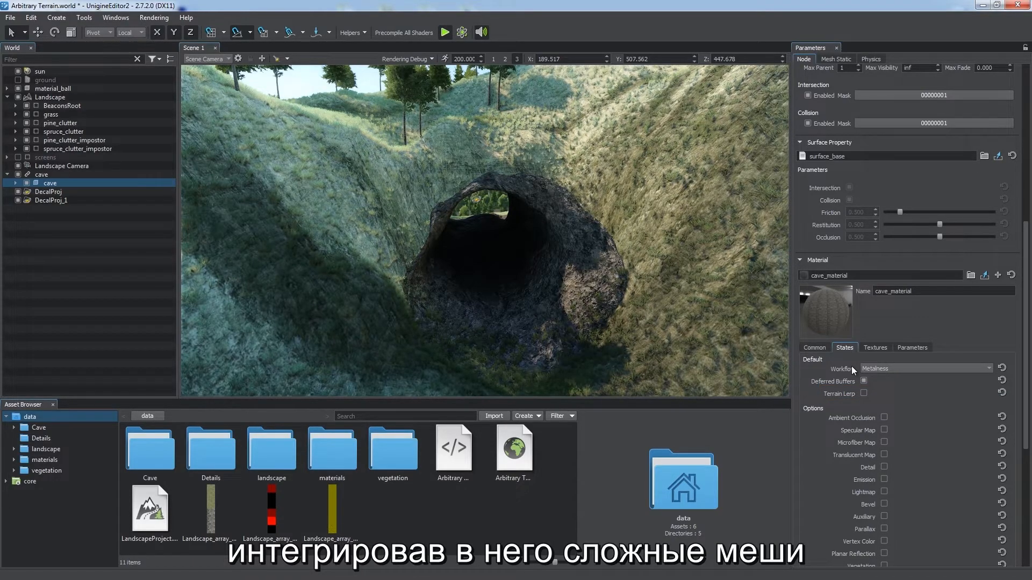
pyautogui.click(863, 393)
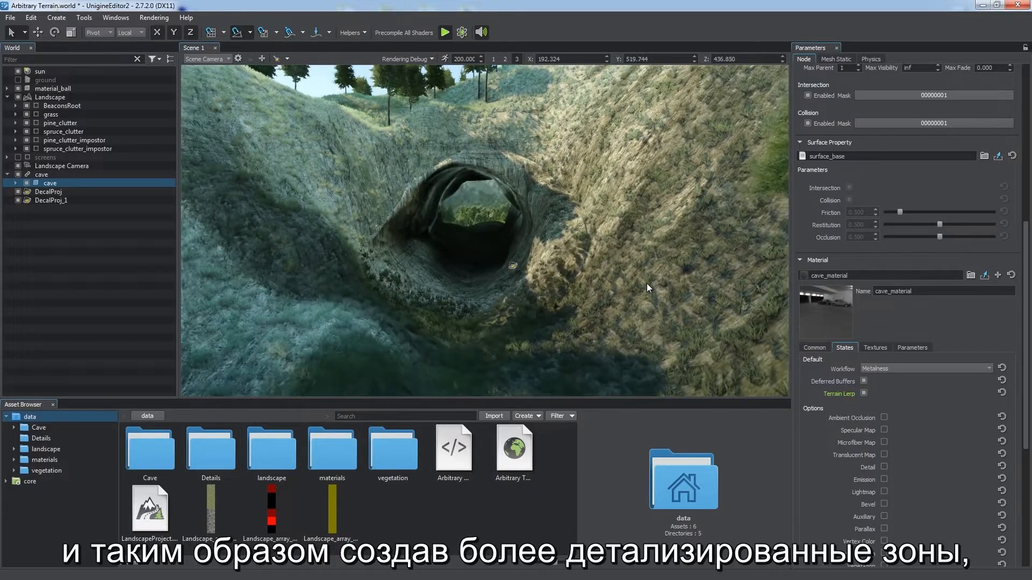
pyautogui.moveTo(646, 283); pyautogui.dragTo(637, 298, button='middle')
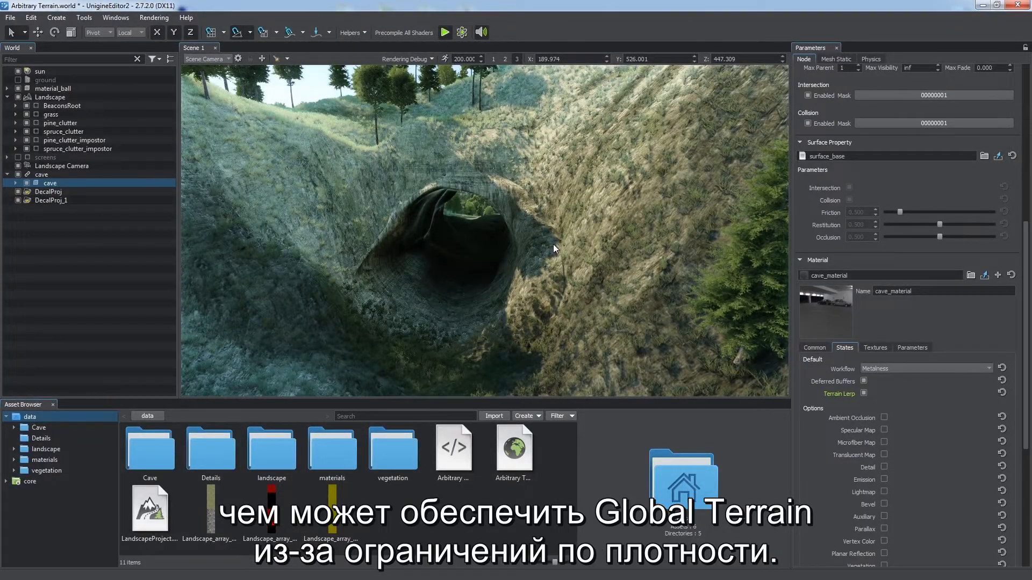
pyautogui.press('w')
pyautogui.moveTo(559, 247); pyautogui.dragTo(492, 359, button='right')
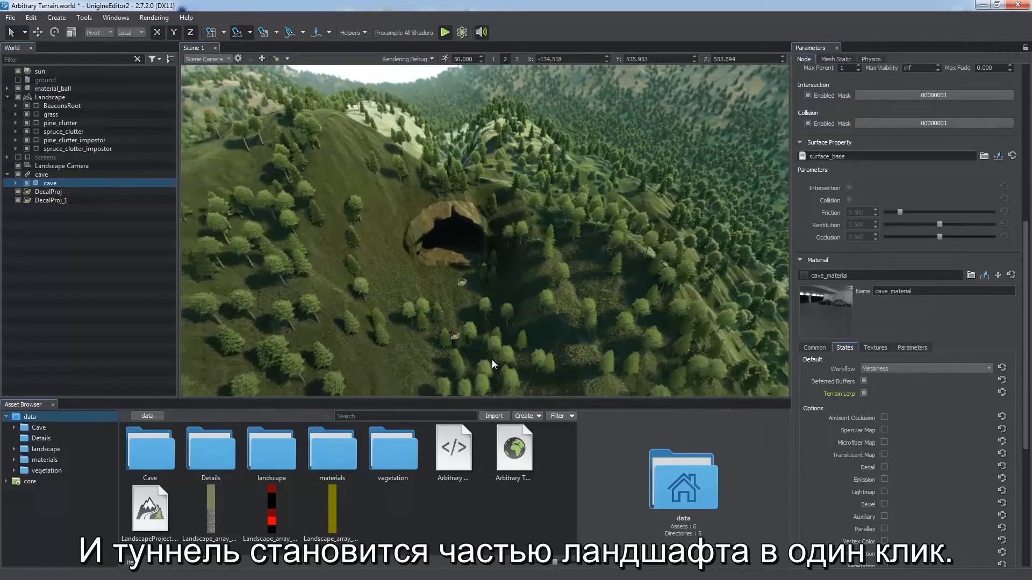
pyautogui.moveTo(527, 295); pyautogui.dragTo(167, 258, button='right')
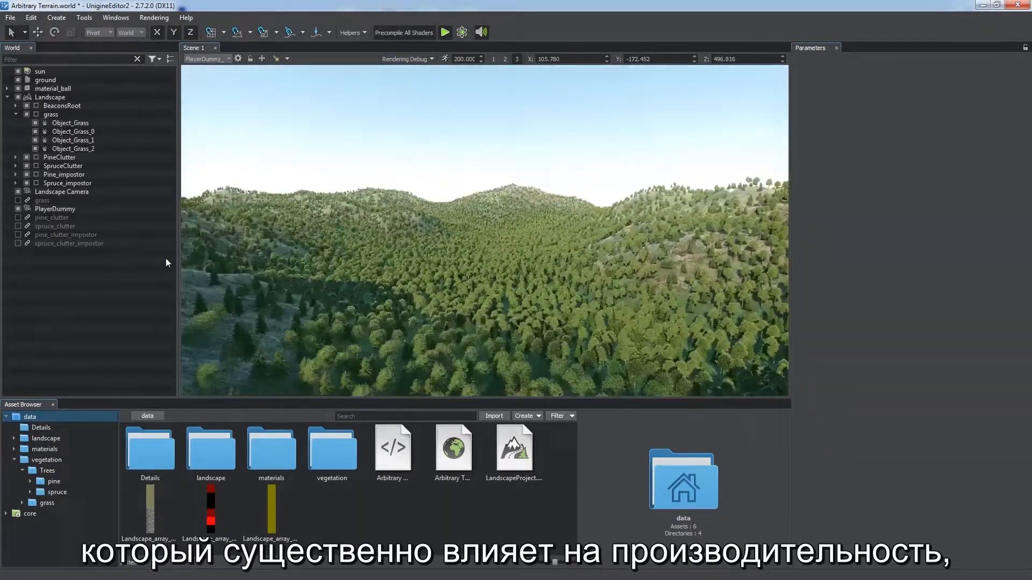